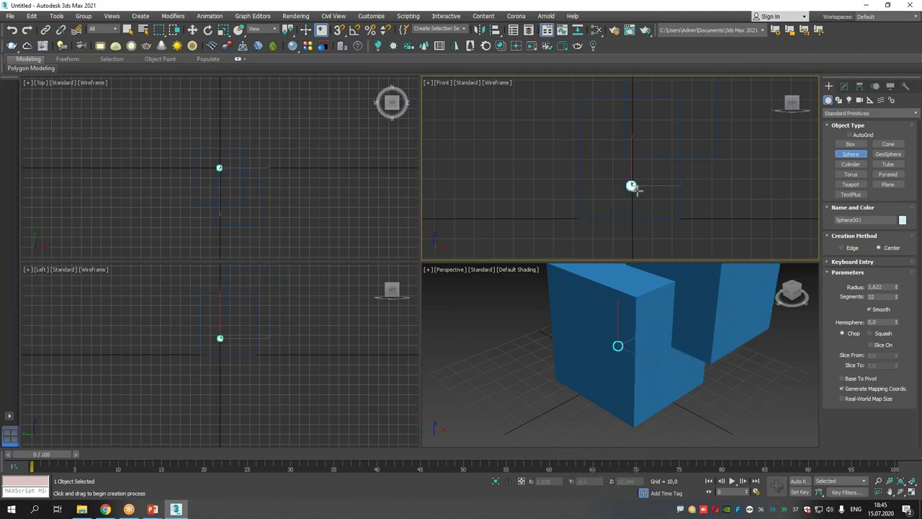
Draw a cylinder about 4.9 in radius and 98.7 high in the Front view, starting within the lower part of the box
right_click(644, 193)
left_click(850, 164)
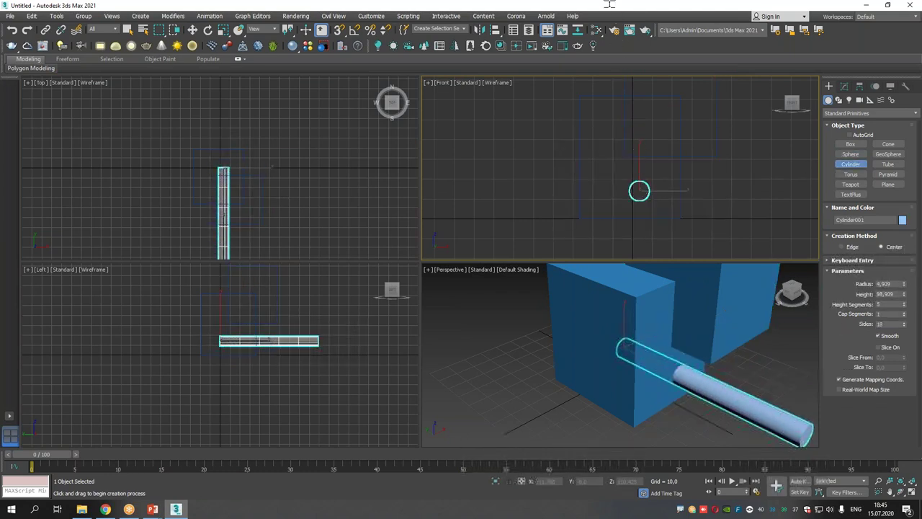
left_click(269, 117)
Rotate the cylinder 90 degrees in the Top view so it runs through the box along the X axis
middle_click_drag(256, 153, 302, 157)
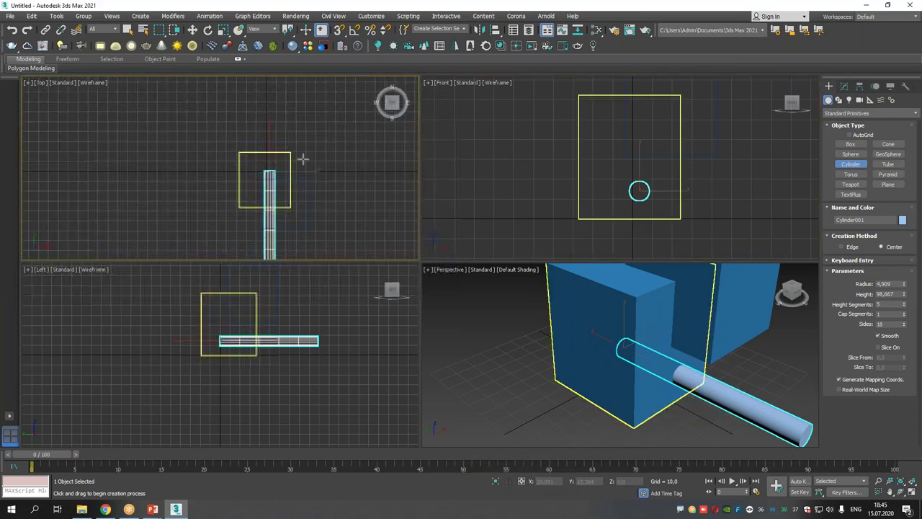
key("e")
mouse_move(299, 147)
left_mouse_down()
mouse_move(329, 179)
mouse_move(322, 157)
mouse_move(321, 176)
left_mouse_up()
Clone the cylinder as one Copy beside the original and raise the copy to a height of about 47
key("w")
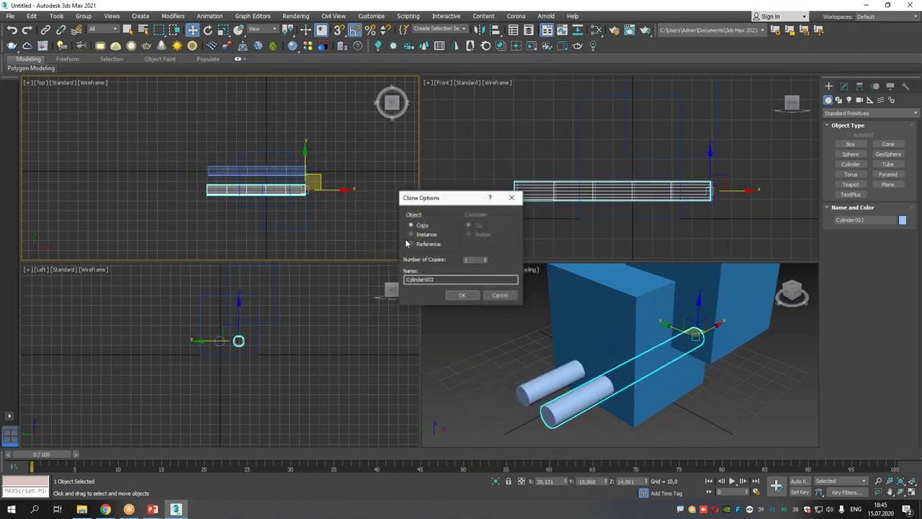
left_click(473, 295)
middle_click_drag(690, 174, 685, 190)
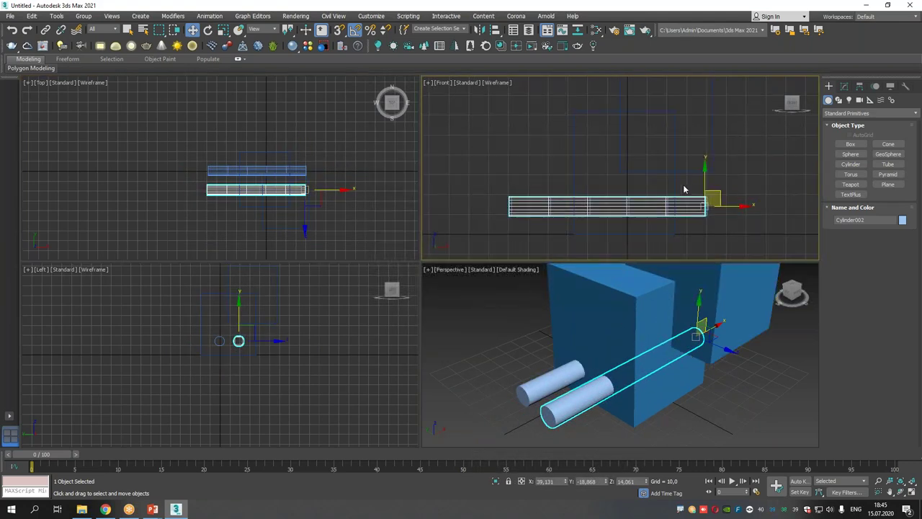
left_click_drag(704, 176, 703, 137)
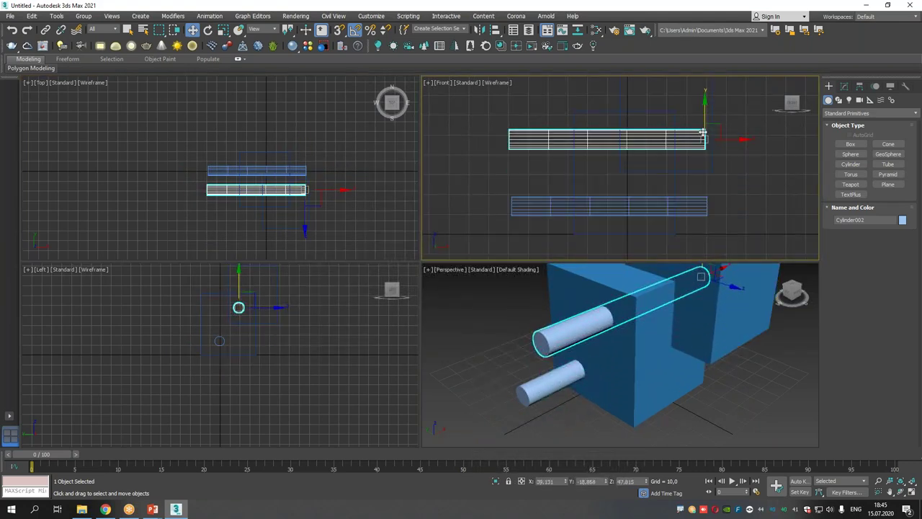
Select the notched box and subtract both cylinders from it with the ProBoolean compound object
left_click(675, 184)
left_click(868, 113)
left_click(850, 140)
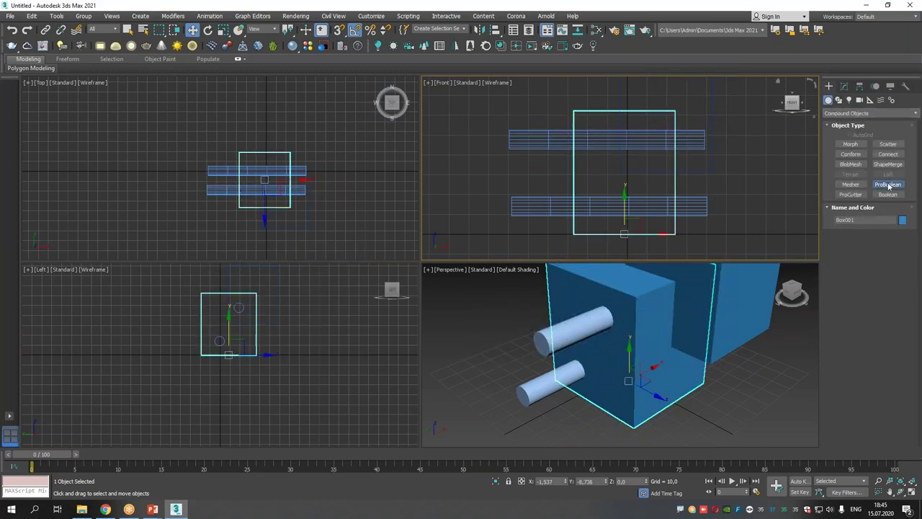
left_click(889, 185)
left_click(868, 246)
left_click(597, 324)
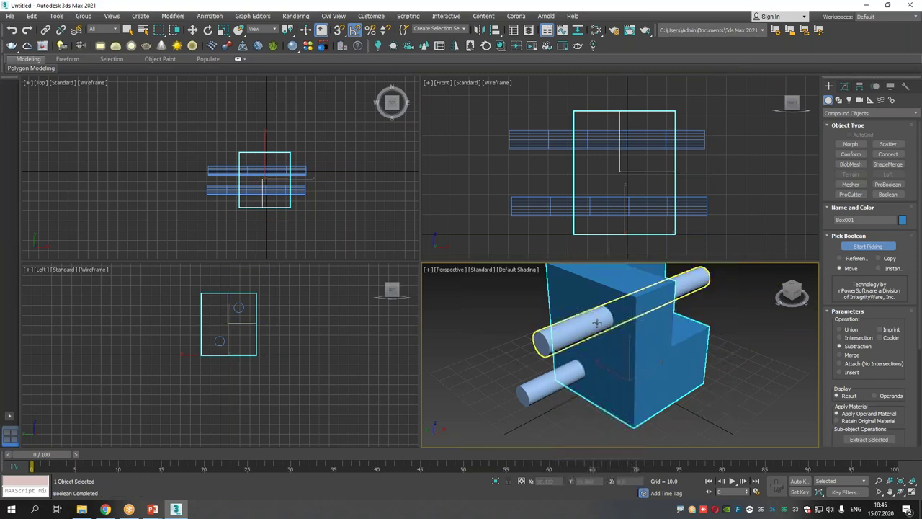
left_click(570, 384)
Maximize the Perspective view with edged faces shown and open the drilled box's modifier settings
key("alt+w")
mouse_move(646, 334)
middle_mouse_down("alt")
mouse_move(562, 339)
mouse_move(560, 354)
mouse_move(662, 255)
middle_mouse_up("alt")
key("F4")
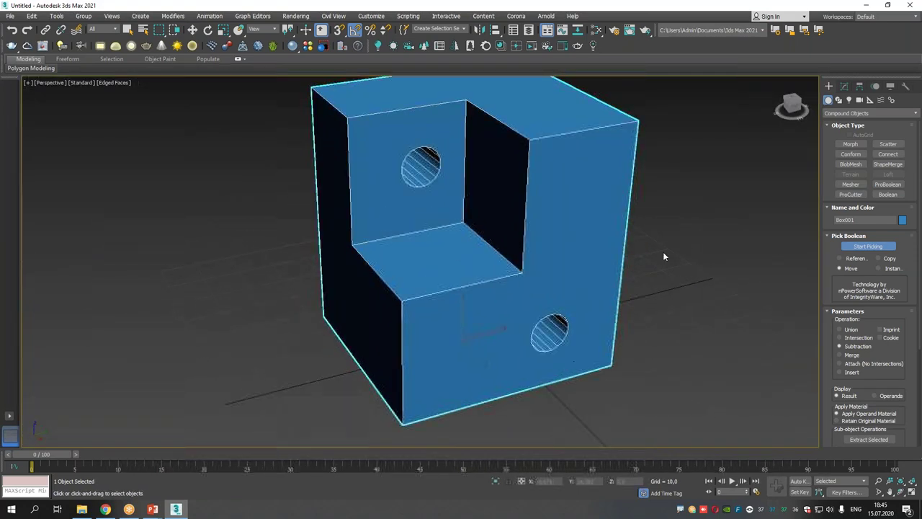
left_click(845, 86)
middle_click_drag(446, 255, 517, 187, "alt")
scroll(484, 257, "down", 3)
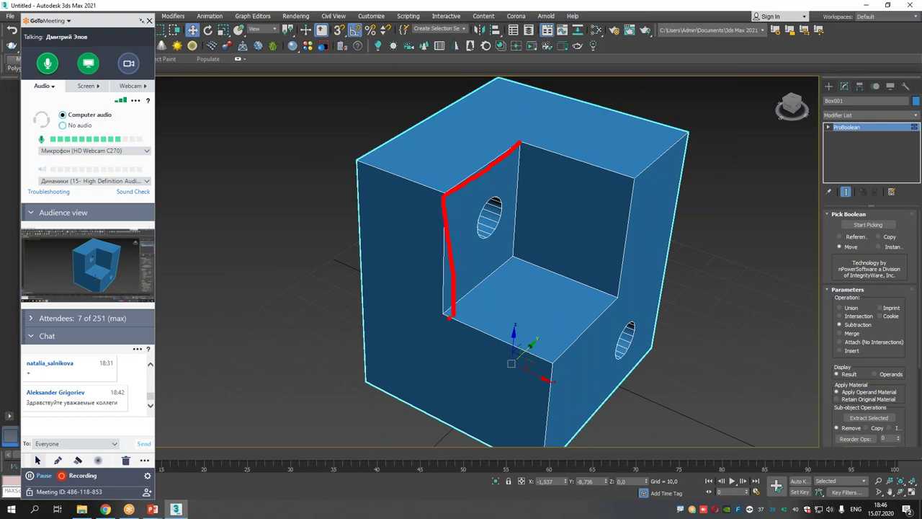
left_click_drag(523, 142, 516, 256)
left_click_drag(526, 146, 628, 169)
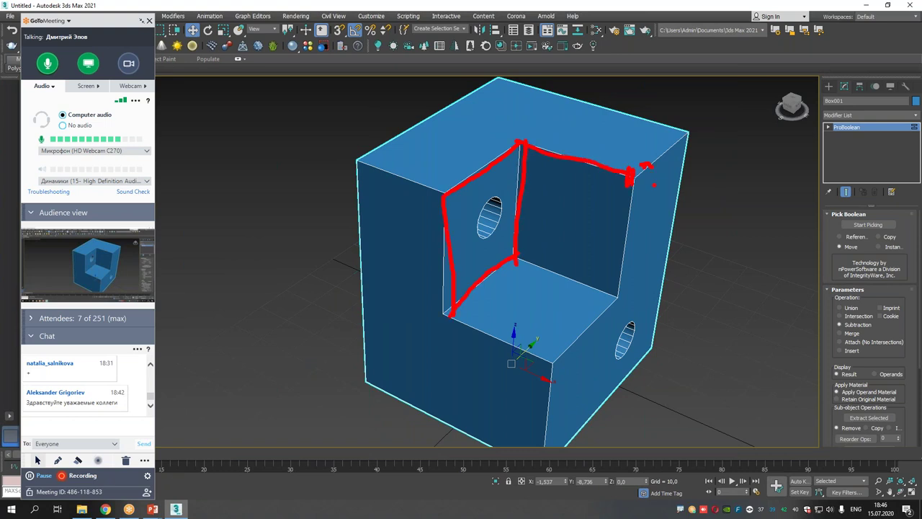
mouse_move(602, 251)
middle_mouse_down("alt")
mouse_move(535, 214)
mouse_move(560, 179)
mouse_move(644, 192)
mouse_move(669, 259)
middle_mouse_up("alt")
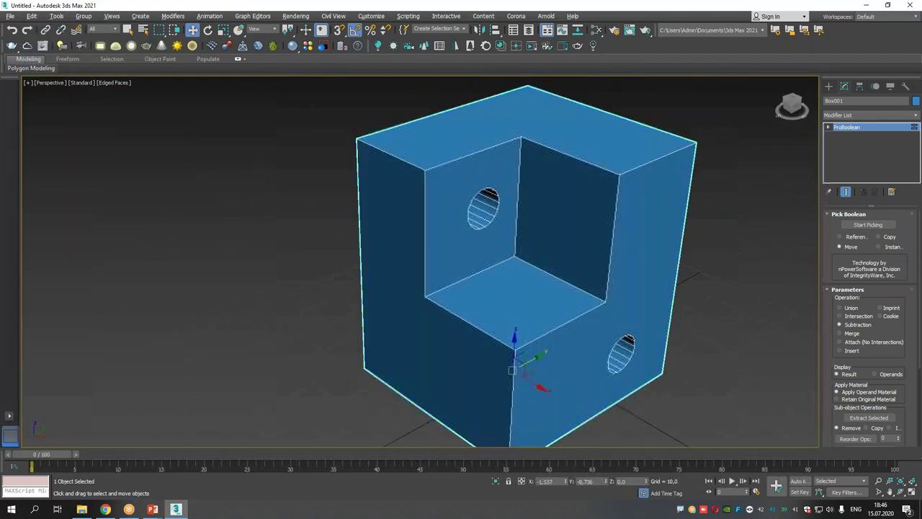
Add a Chamfer modifier to the box and turn off the edged-faces display to inspect its rounded edges
left_click(862, 117)
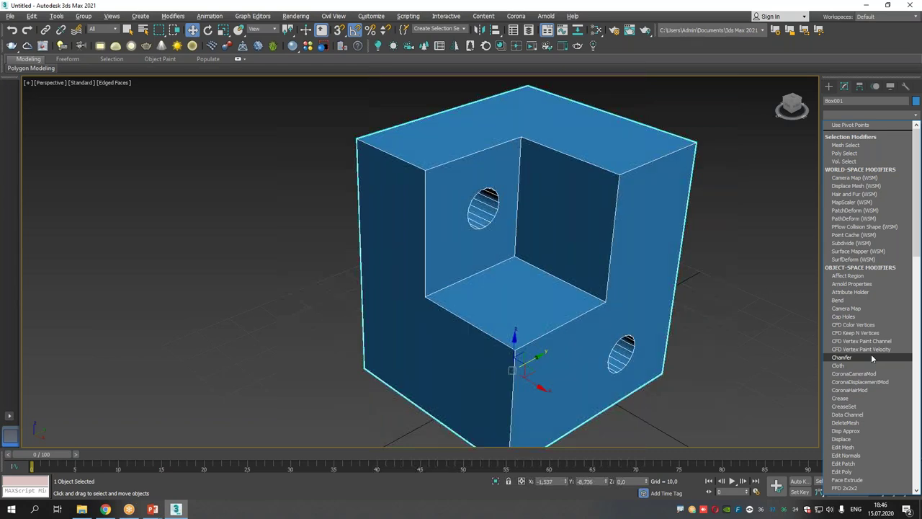
left_click(871, 356)
mouse_move(654, 339)
middle_mouse_down("alt")
mouse_move(641, 336)
mouse_move(662, 365)
mouse_move(593, 267)
mouse_move(753, 301)
mouse_move(756, 320)
mouse_move(725, 313)
middle_mouse_up("alt")
key("F4")
scroll(565, 257, "up", 3)
middle_click_drag(565, 257, 463, 275, "alt")
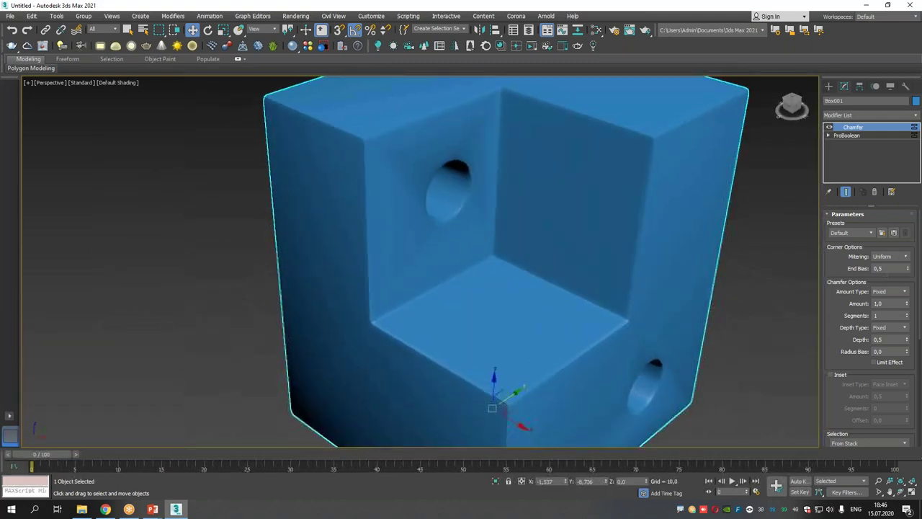
Set the chamfer amount to 0,63 and turn edged faces back on to check the mesh around the hole
left_click_drag(906, 305, 906, 353)
type("0,63")
key("Return")
key("F4")
scroll(447, 194, "up", 8)
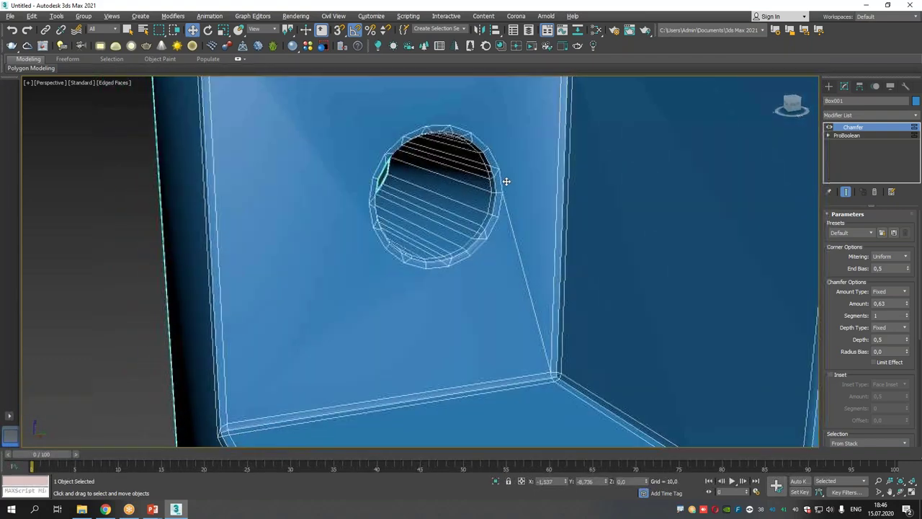
middle_click_drag(502, 181, 512, 180)
scroll(526, 206, "down", 10)
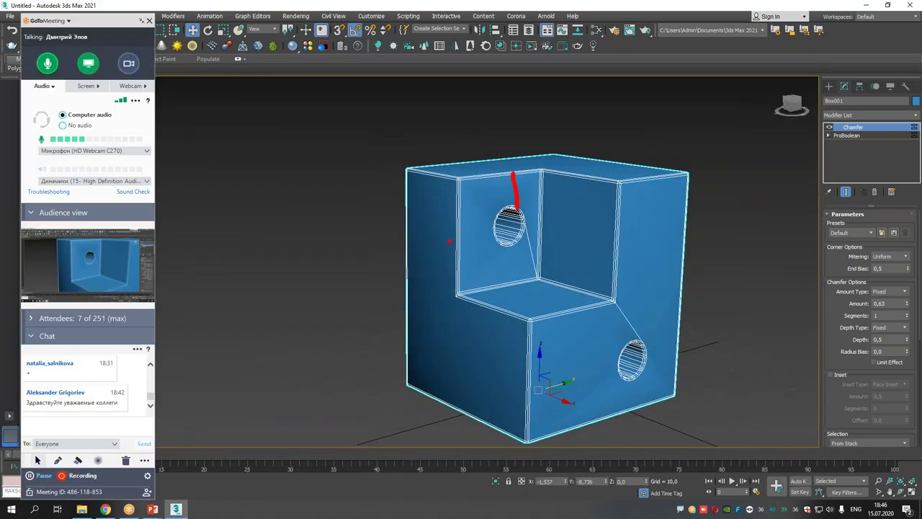
left_click_drag(638, 190, 641, 360)
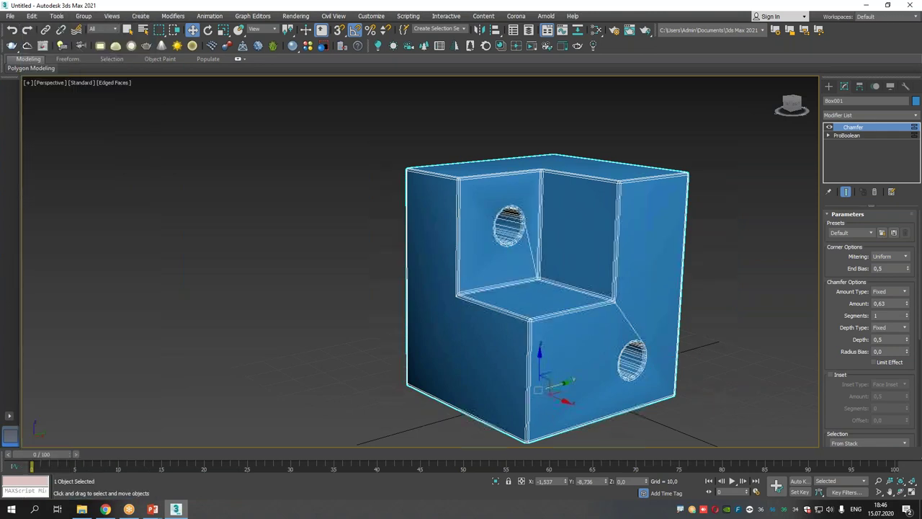
left_click(876, 292)
left_click(882, 297)
Set the chamfer's mitering to Quad and inspect the corner and hole edges up close
left_click(885, 258)
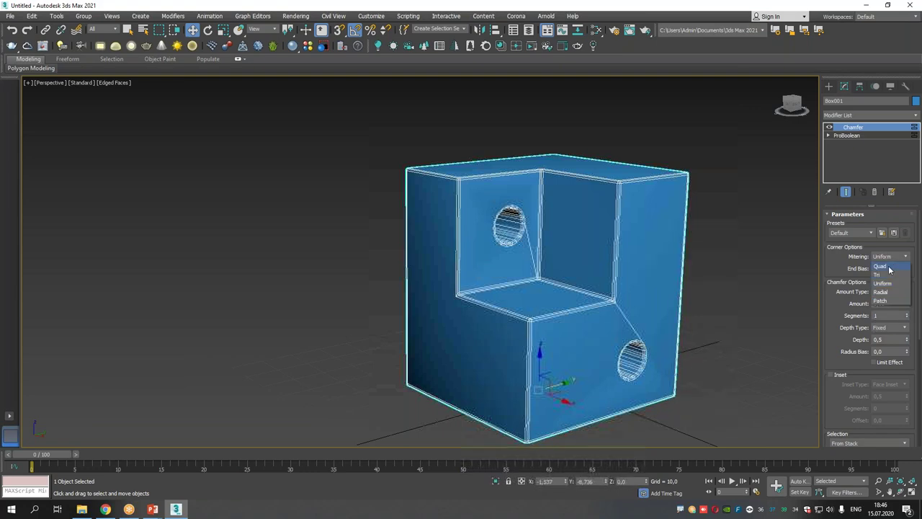
left_click(889, 269)
scroll(500, 261, "up", 6)
middle_click_drag(566, 268, 703, 221, "alt")
scroll(713, 210, "up", 2)
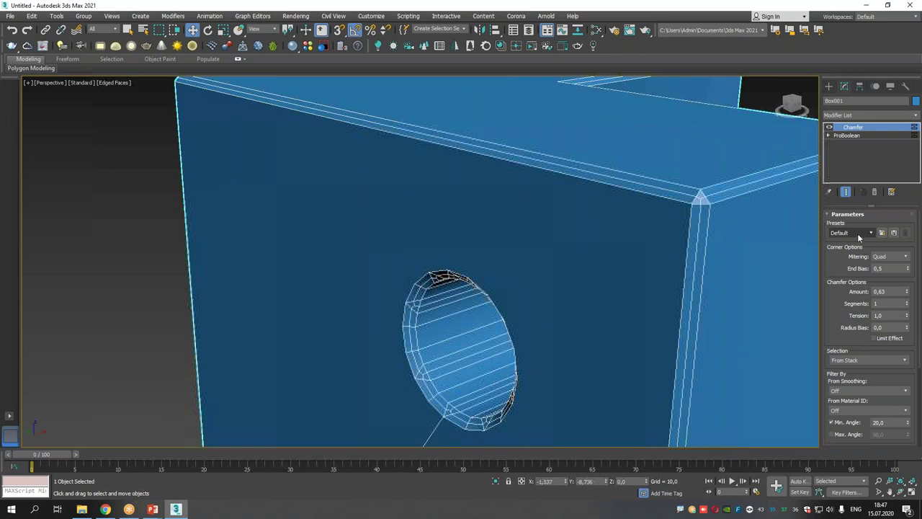
Try Tri mitering on the chamfer for comparison, and return the mitering to Quad
left_click(890, 256)
left_click(877, 275)
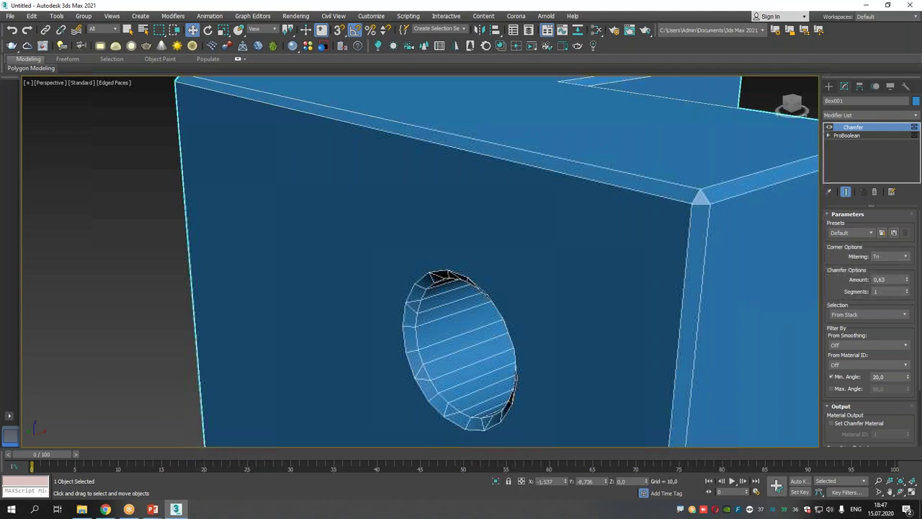
left_click(891, 257)
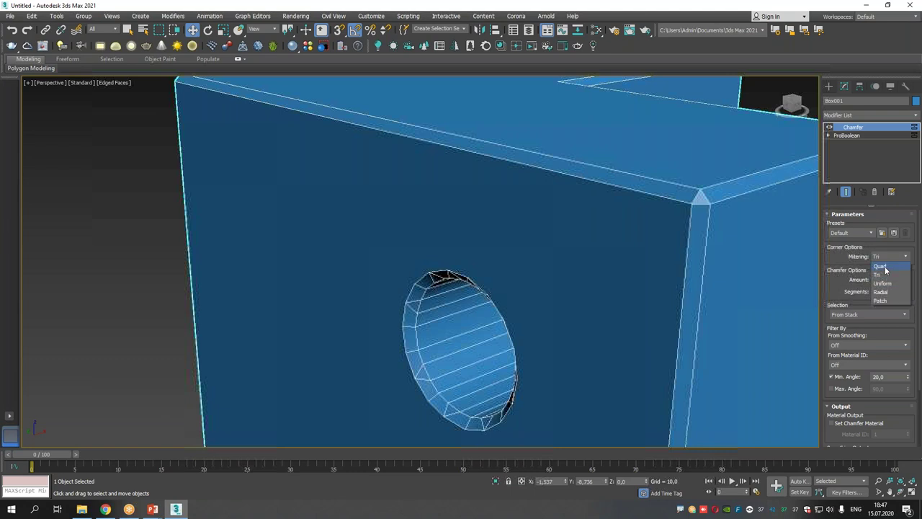
left_click(885, 268)
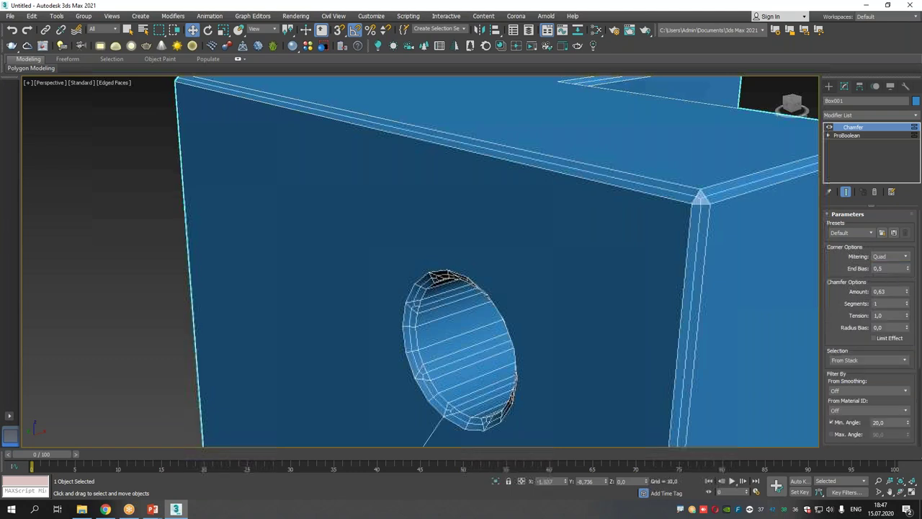
Set the chamfer's tension to 0,56 and its segments to 3
left_click_drag(906, 317, 909, 332)
left_click(908, 301)
left_click(908, 301)
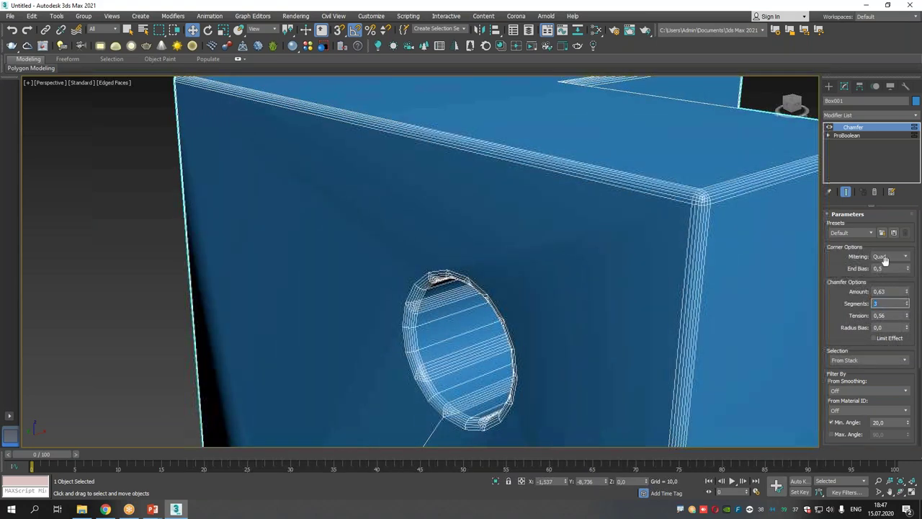
Compare Radial and Patch mitering on the chamfer, and settle on Uniform
left_click(884, 260)
left_click(890, 294)
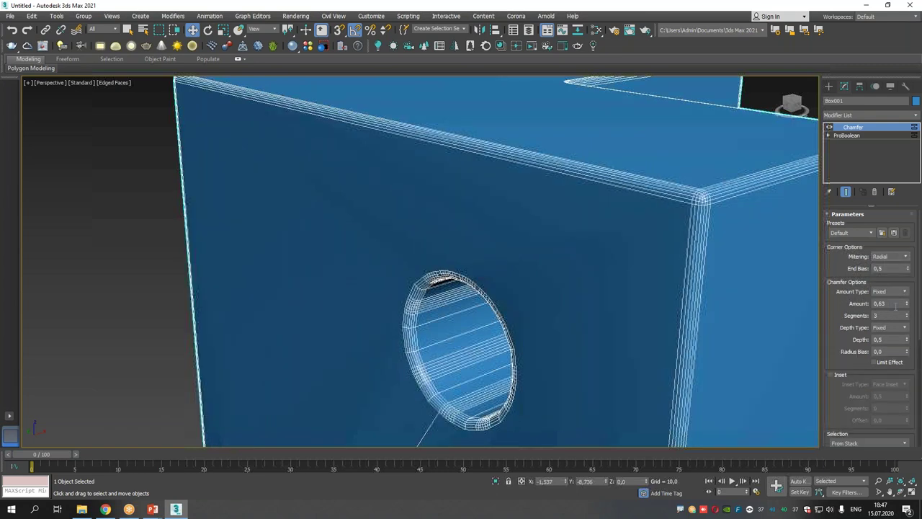
left_click(891, 263)
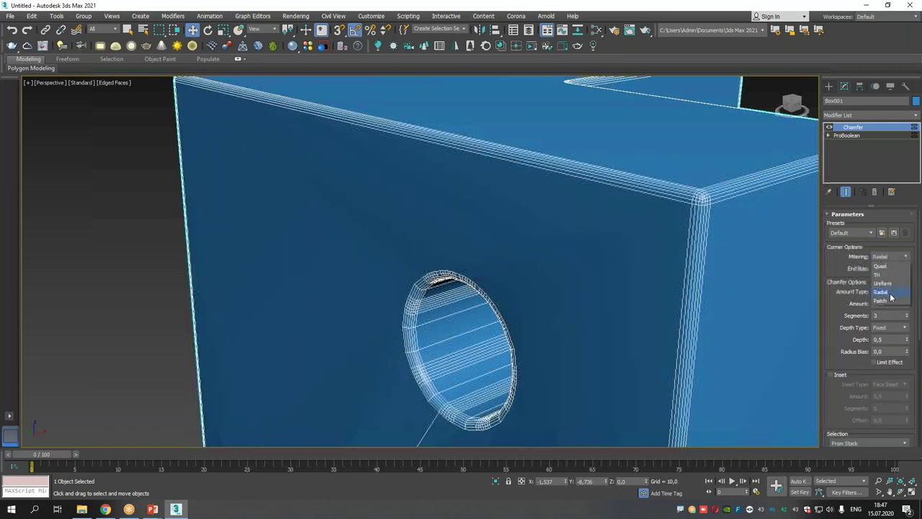
left_click(890, 302)
left_click(891, 256)
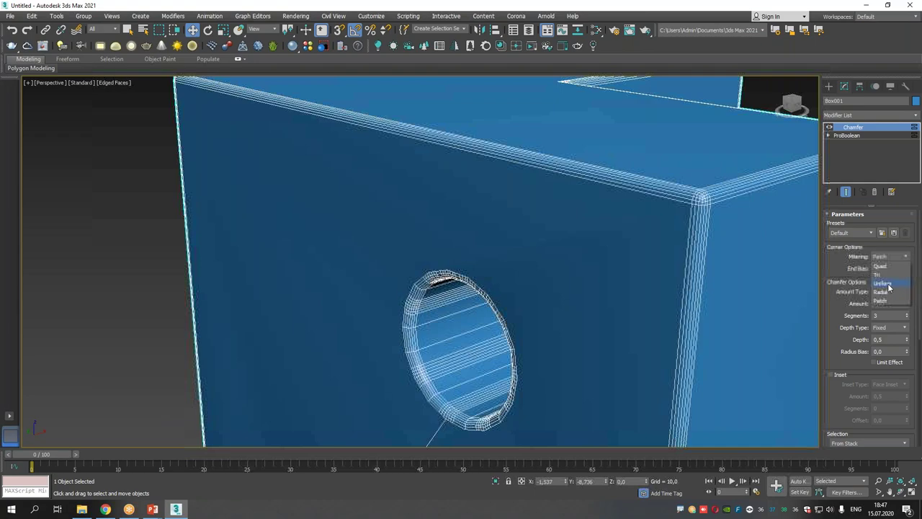
left_click(888, 283)
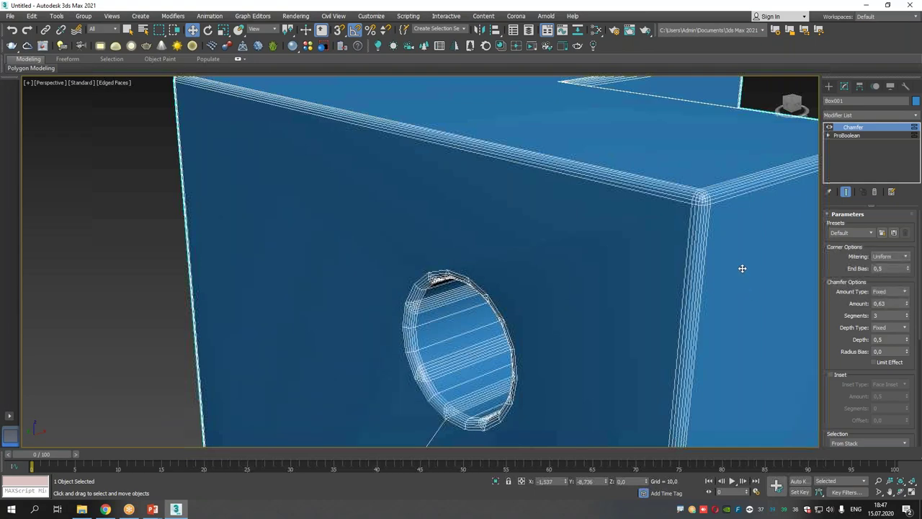
Try a smoothing threshold of 0 in the chamfer's output settings, and undo the change
scroll(742, 268, "down", 10)
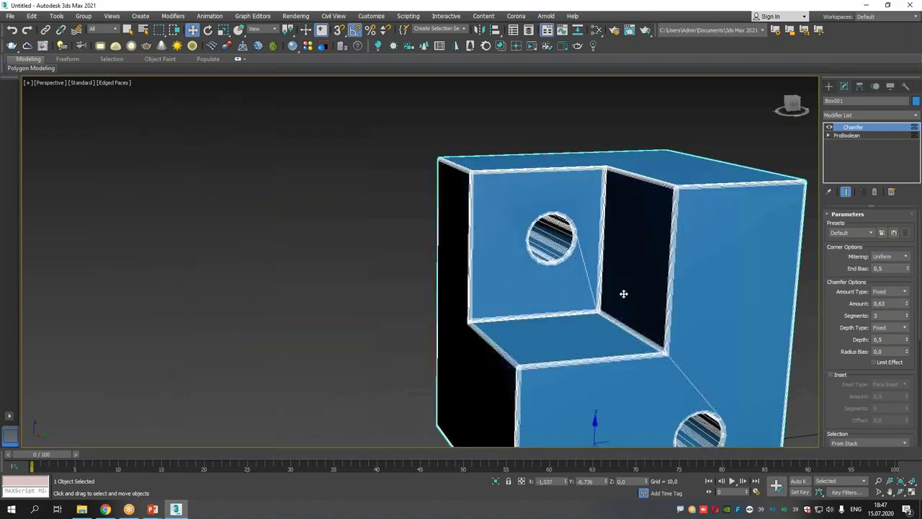
middle_click_drag(623, 293, 653, 325, "alt")
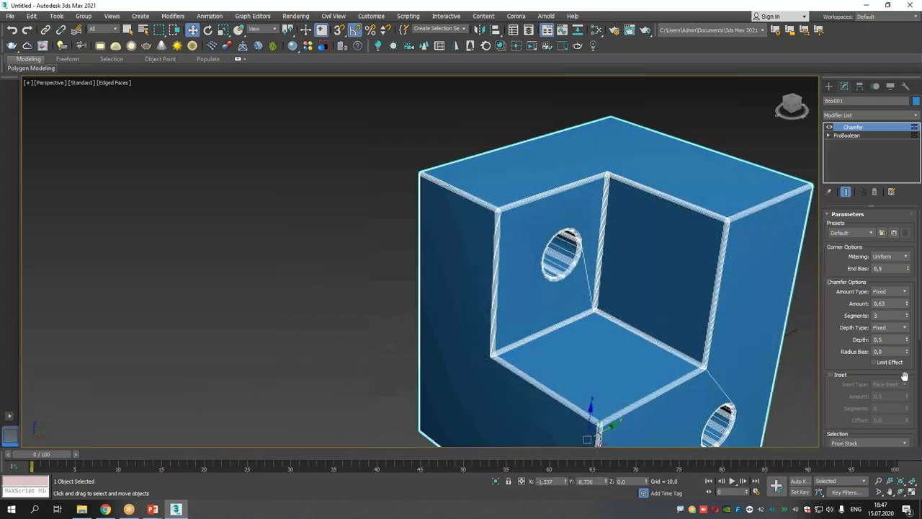
left_click_drag(828, 353, 829, 247)
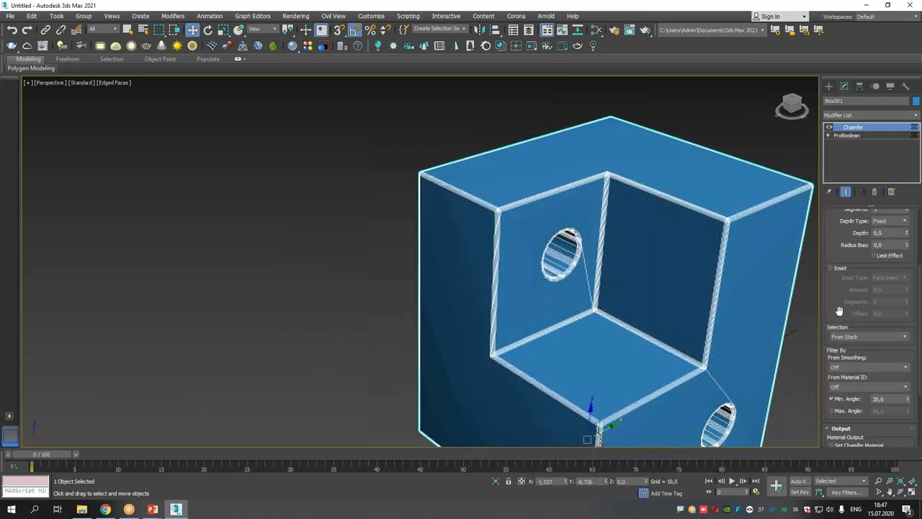
left_click_drag(838, 310, 831, 212)
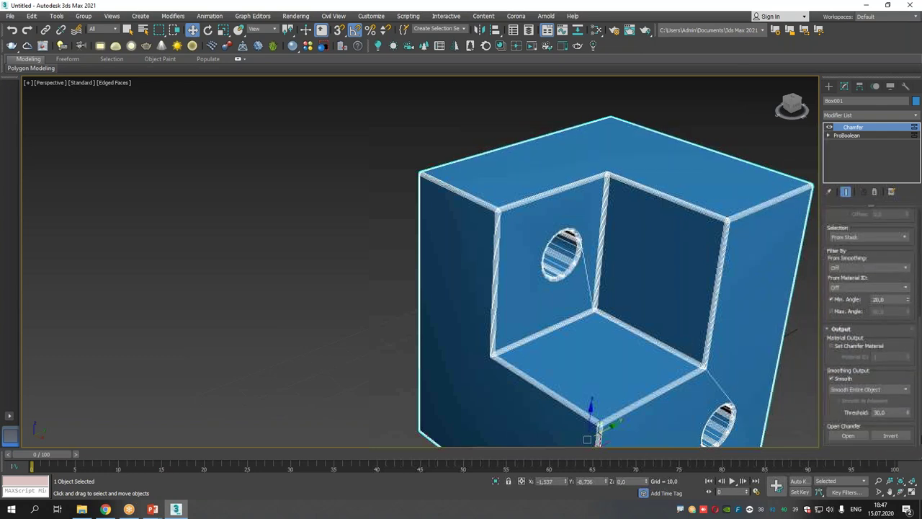
mouse_move(909, 415)
left_mouse_down()
mouse_move(909, 425)
mouse_move(884, 172)
left_mouse_up()
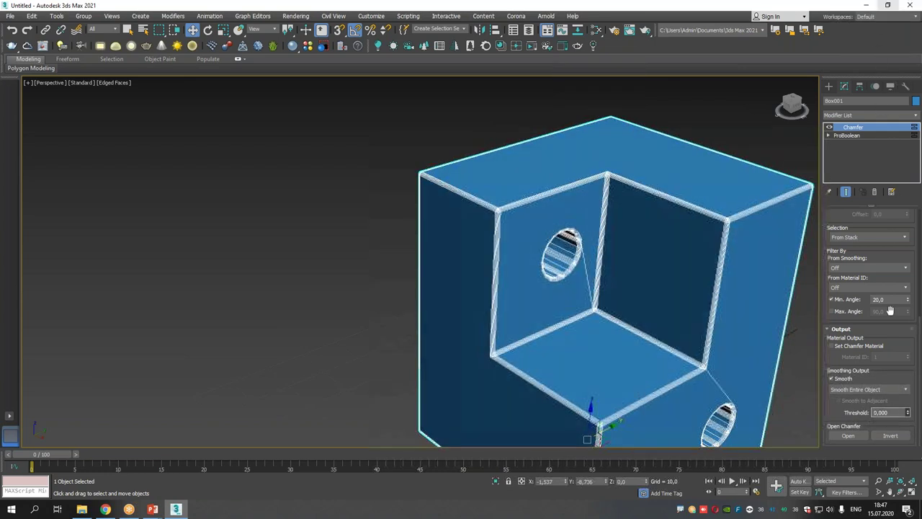
key("ctrl+z")
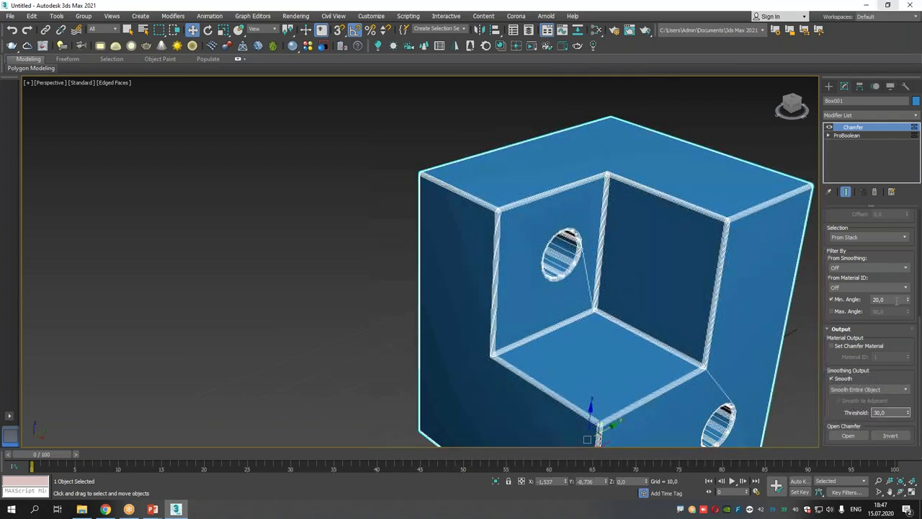
Limit the chamfer to Unsmoothed Edges with the From Smoothing filter and check the hole's inner wall
scroll(856, 346, "up", 4)
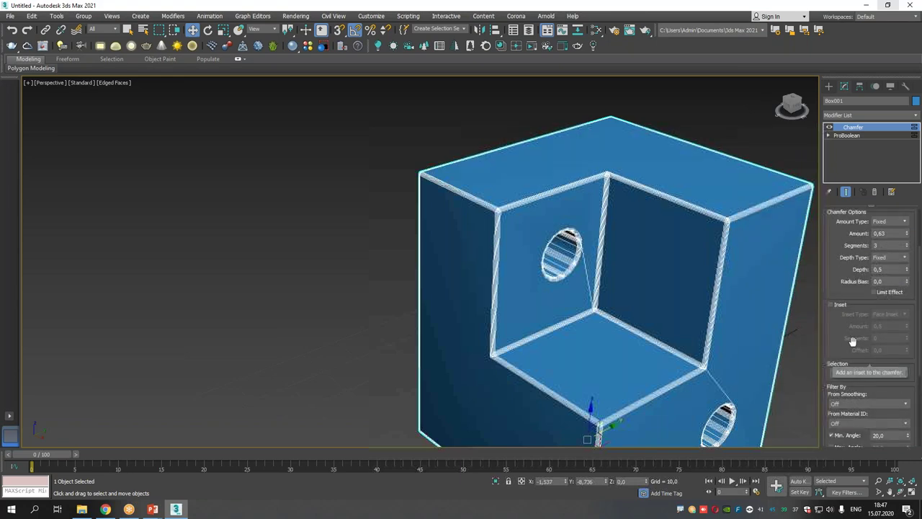
scroll(852, 340, "down", 1)
scroll(578, 292, "up", 2)
scroll(548, 248, "up", 3)
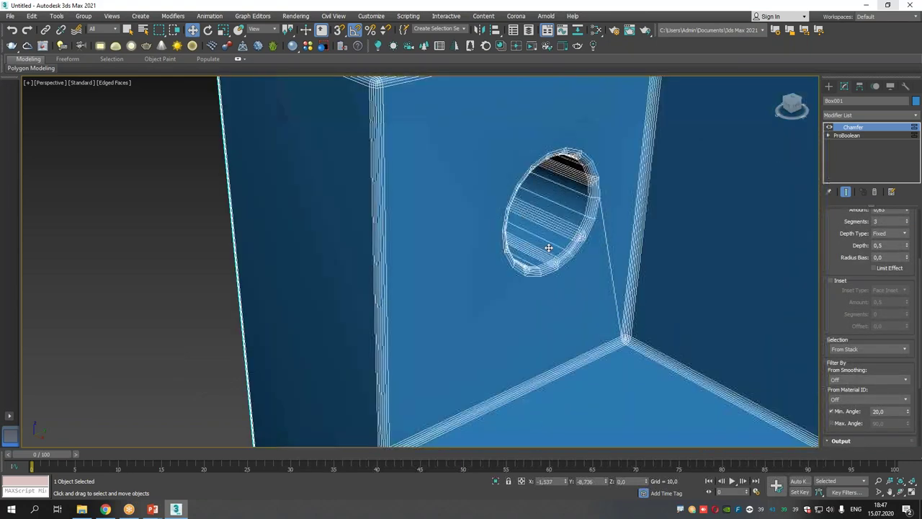
left_click(864, 379)
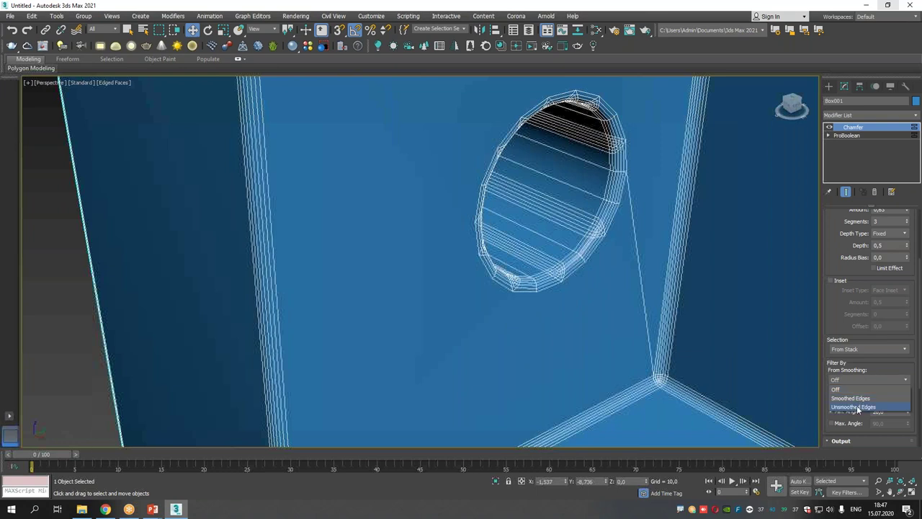
left_click(857, 407)
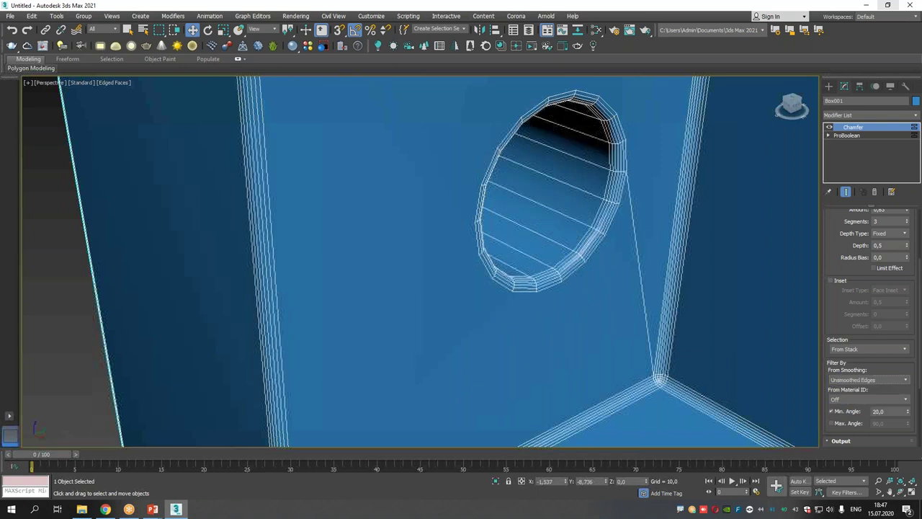
middle_click_drag(650, 245, 640, 277, "alt")
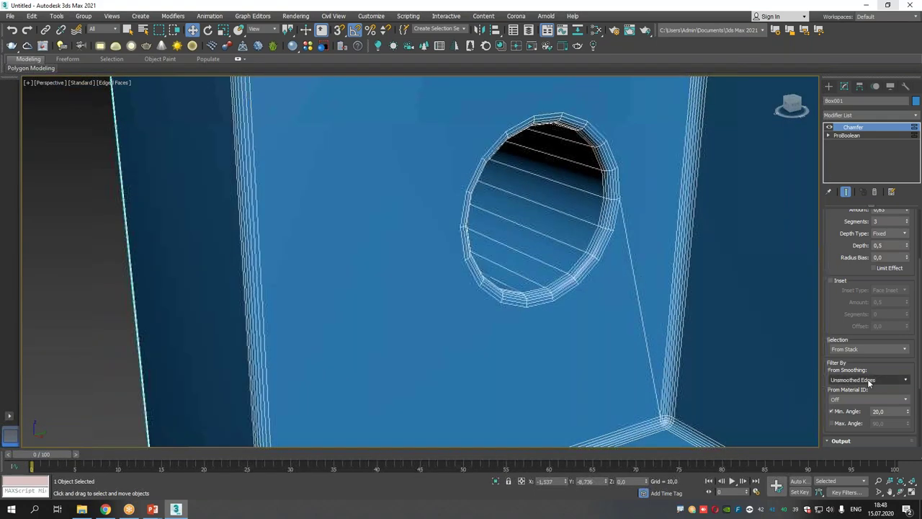
middle_click_drag(624, 238, 621, 258, "alt")
Switch the chamfer's From Smoothing filter to Off for comparison, and return it to Unsmoothed Edges
left_click(868, 379)
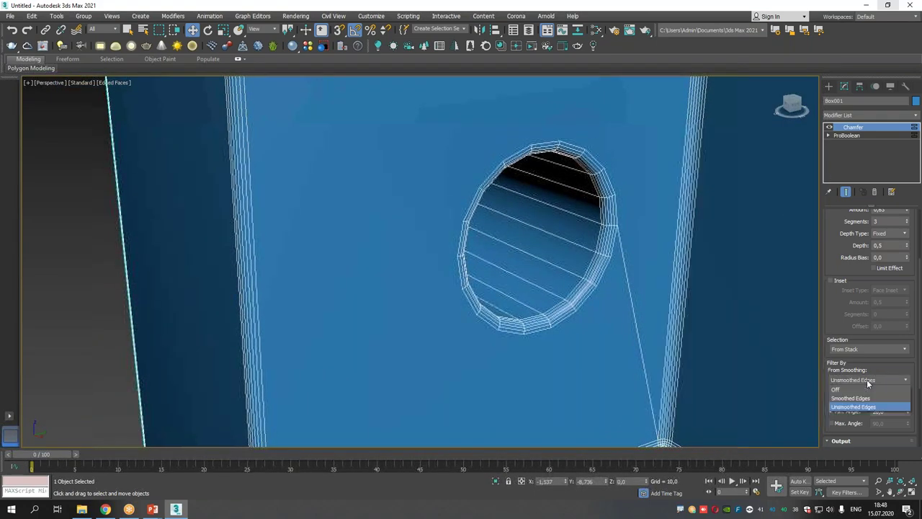
left_click(857, 390)
left_click_drag(541, 312, 569, 308)
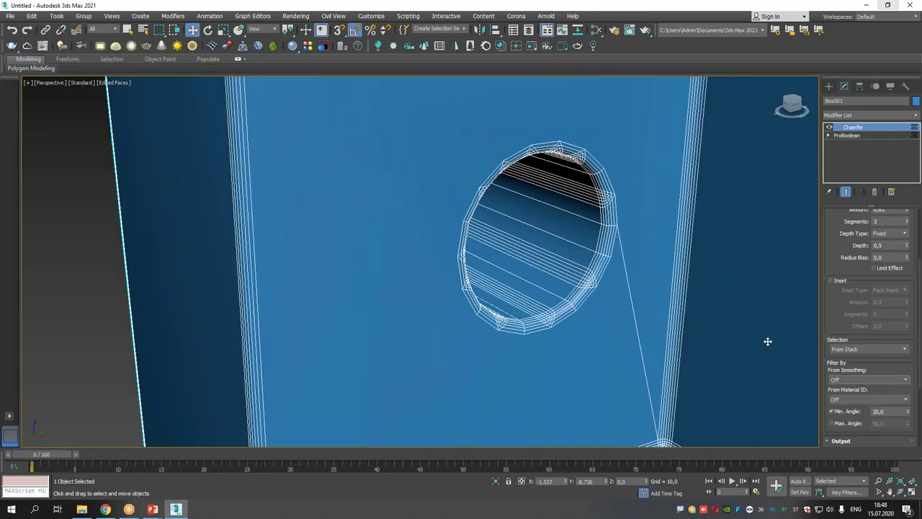
left_click(853, 379)
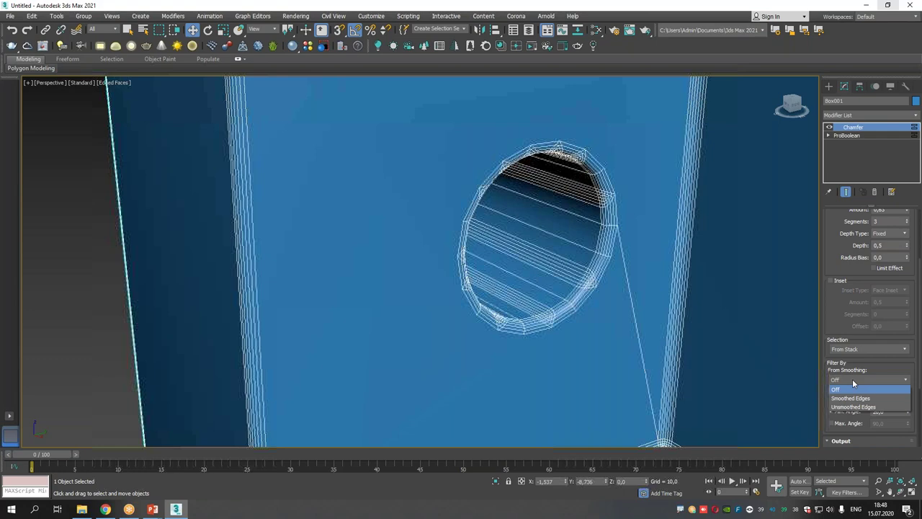
left_click(850, 406)
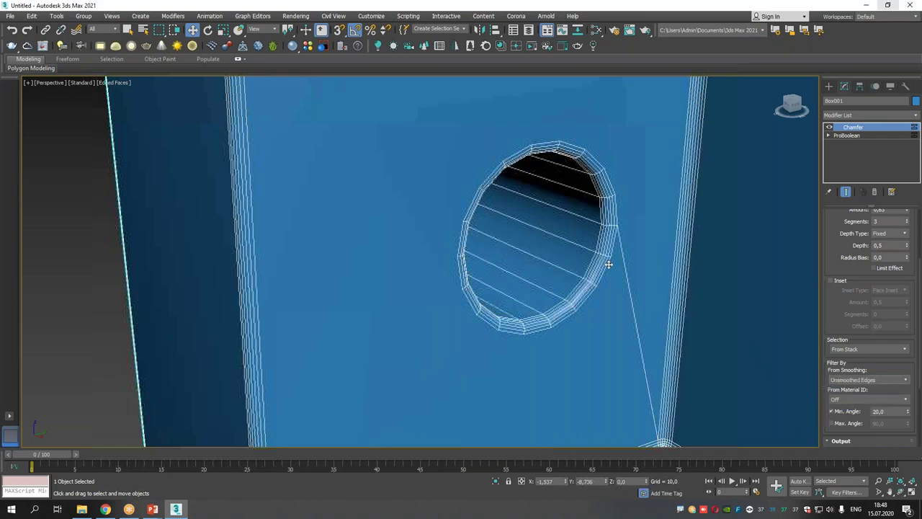
Hide the edged faces on the box and set the chamfer amount to 0,49
scroll(609, 264, "down", 5)
mouse_move(609, 264)
middle_mouse_down("alt")
mouse_move(648, 267)
mouse_move(691, 243)
mouse_move(555, 249)
mouse_move(570, 266)
mouse_move(497, 202)
middle_mouse_up("alt")
key("F4")
middle_click_drag(457, 229, 522, 194, "alt")
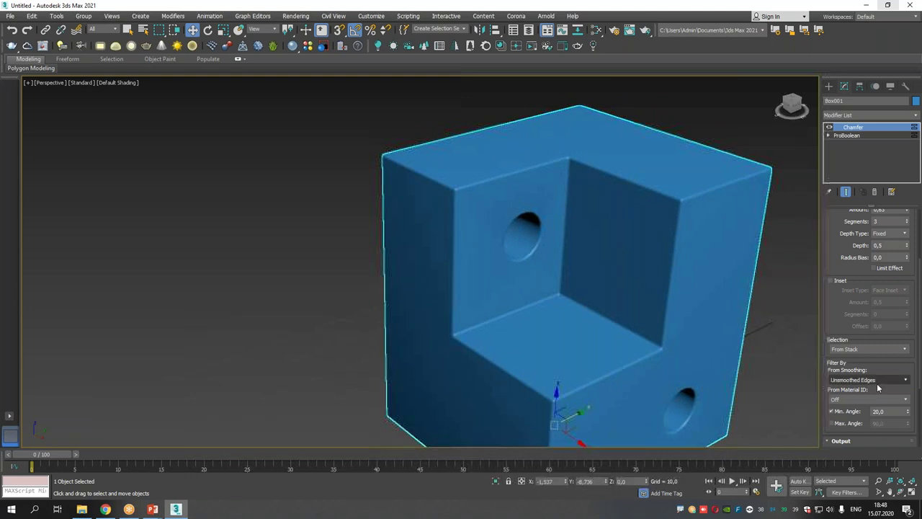
scroll(864, 292, "up", 3)
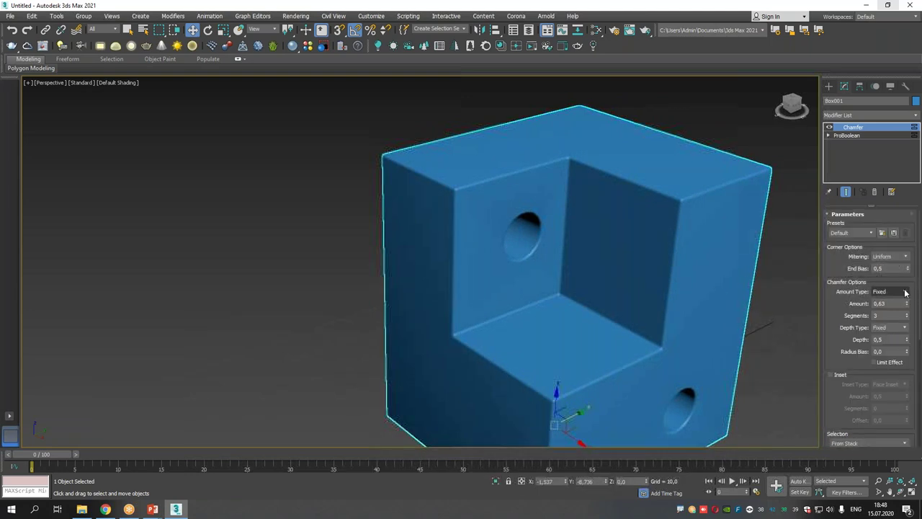
left_click_drag(906, 303, 916, 353)
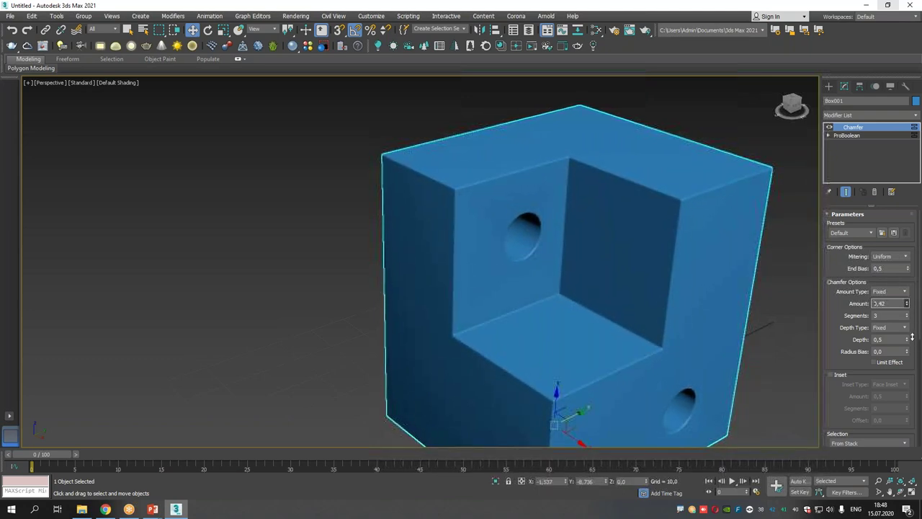
middle_click_drag(648, 288, 629, 272, "alt")
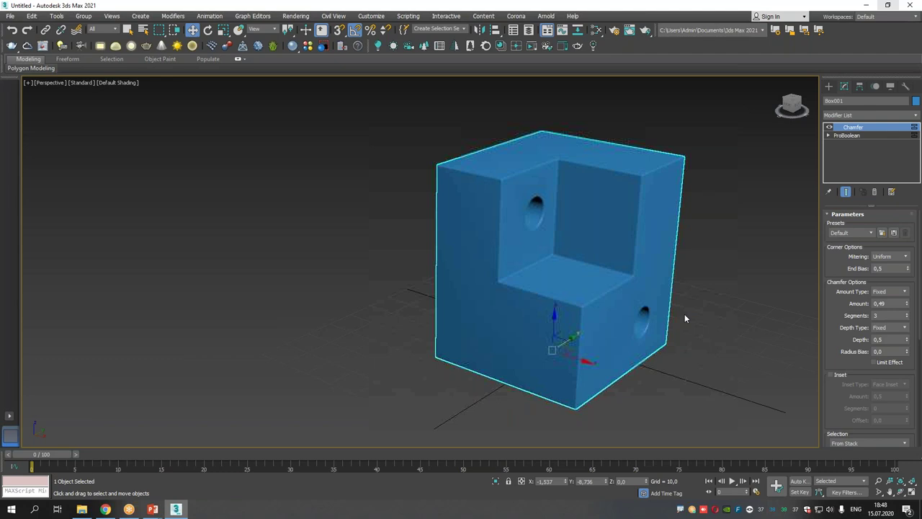
Examine the chamfered edges and holes of the box with edged faces shown and hidden
key("F4")
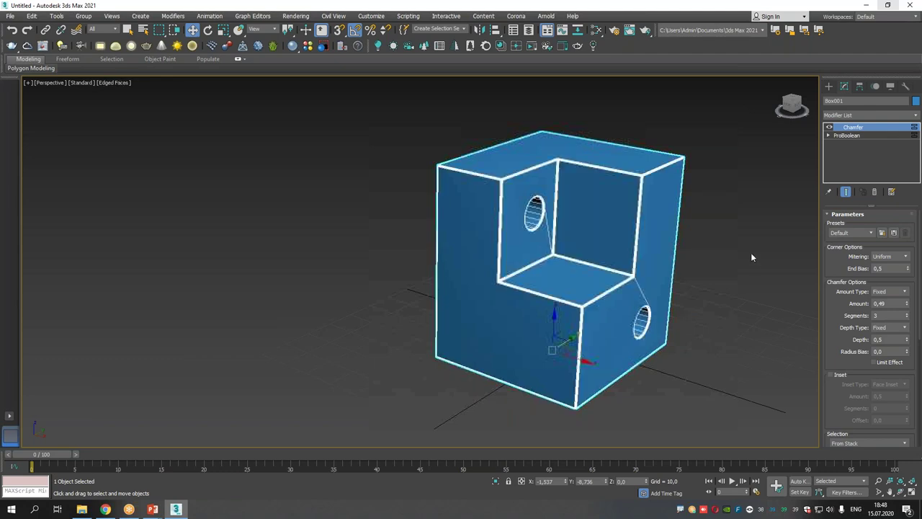
scroll(495, 167, "up", 3)
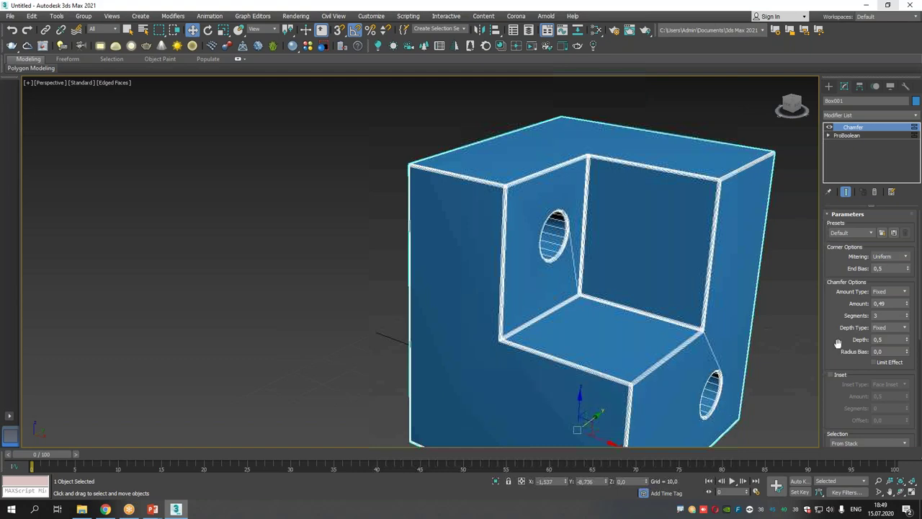
middle_click_drag(750, 370, 561, 217, "alt")
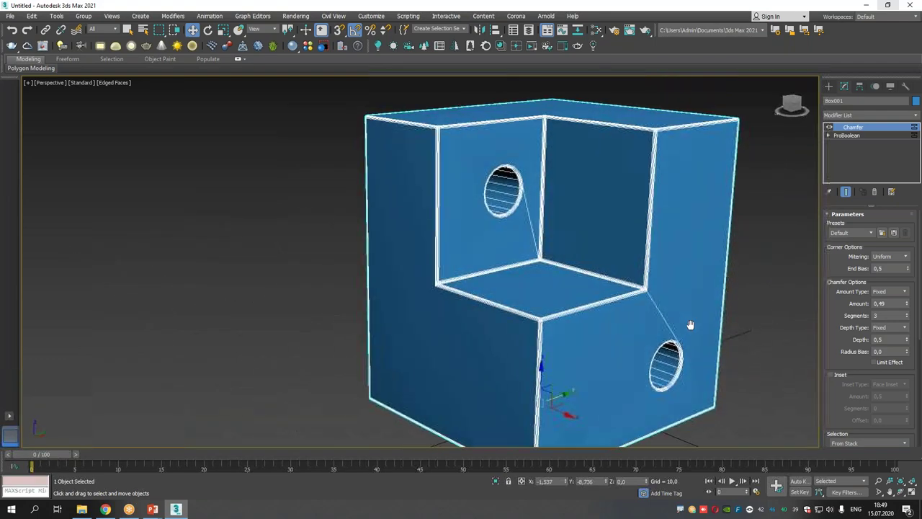
key("F4")
scroll(492, 187, "up", 5)
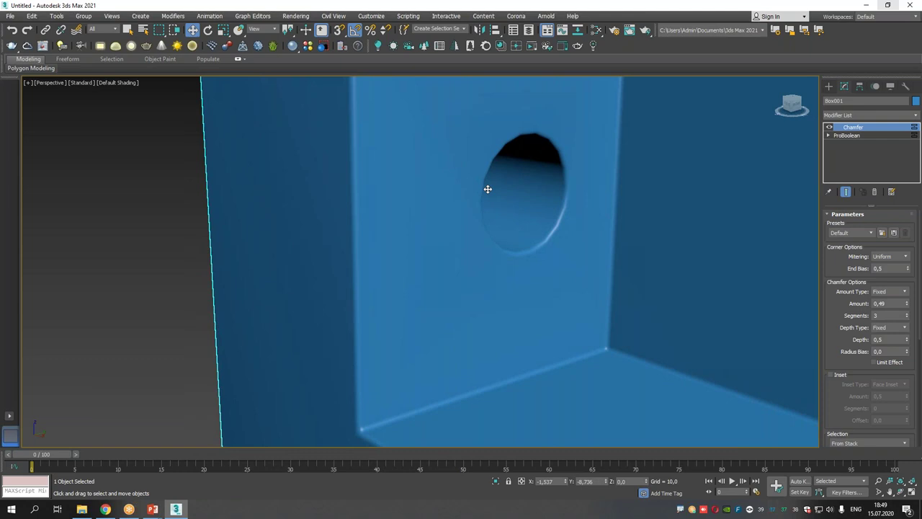
key("F4")
scroll(488, 188, "down", 6)
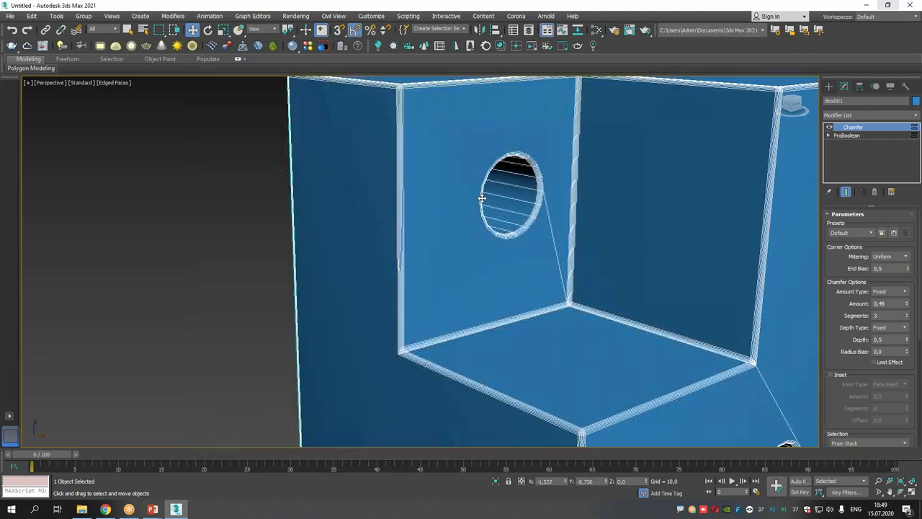
scroll(481, 198, "up", 3)
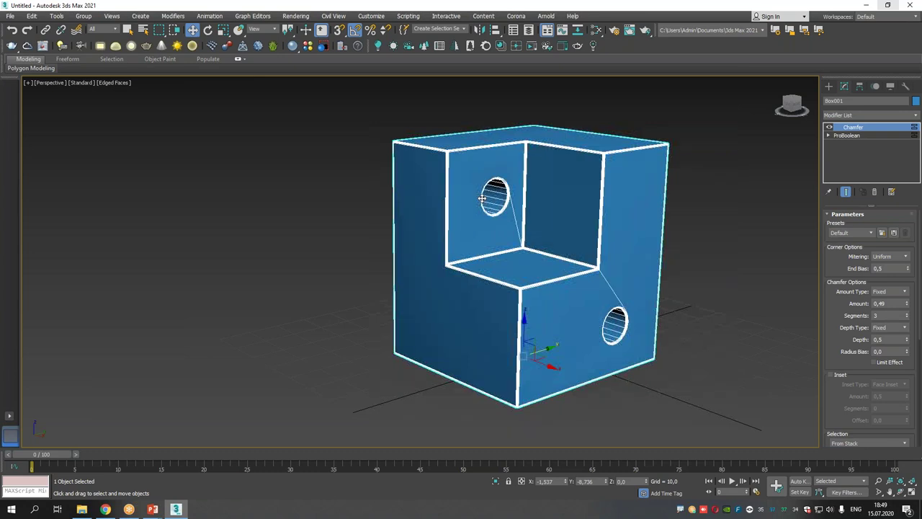
middle_click_drag(434, 179, 401, 165, "alt")
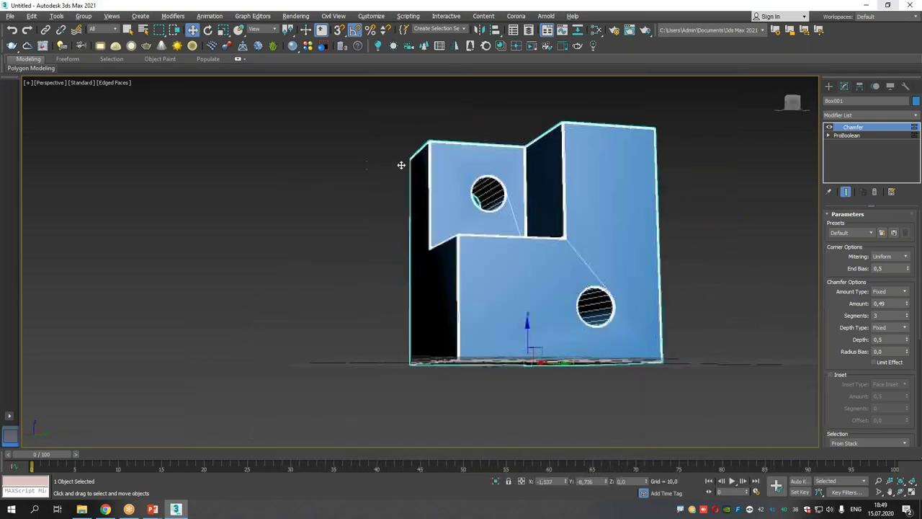
key("shift+z")
key("shift+z")
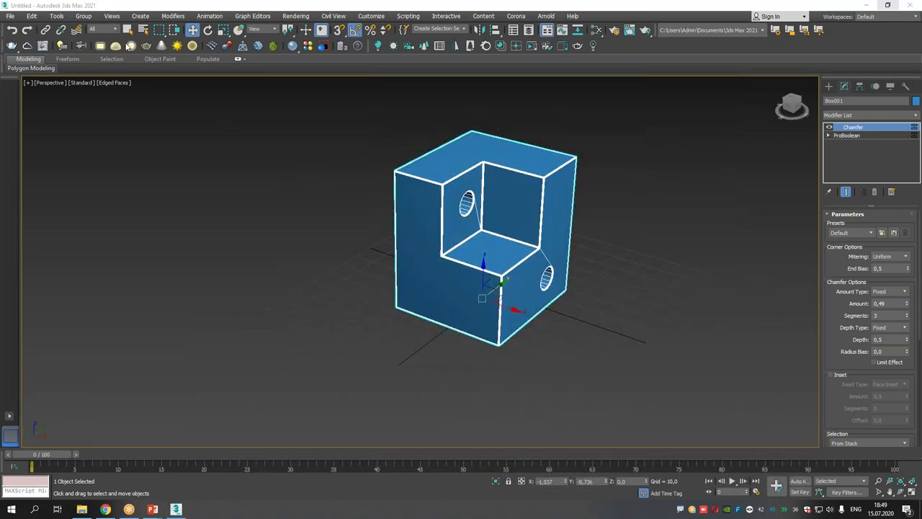
Start opening another scene file and discard the unsaved changes to the box scene
left_click(10, 16)
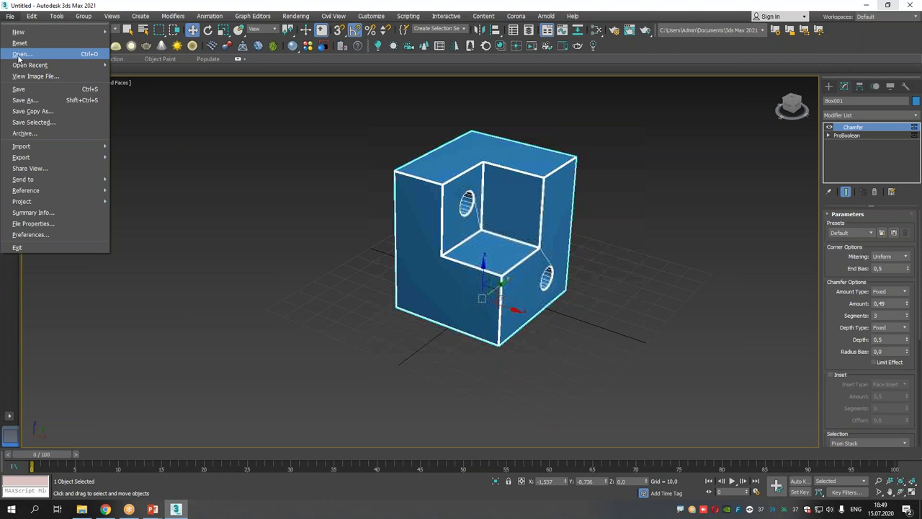
left_click(21, 54)
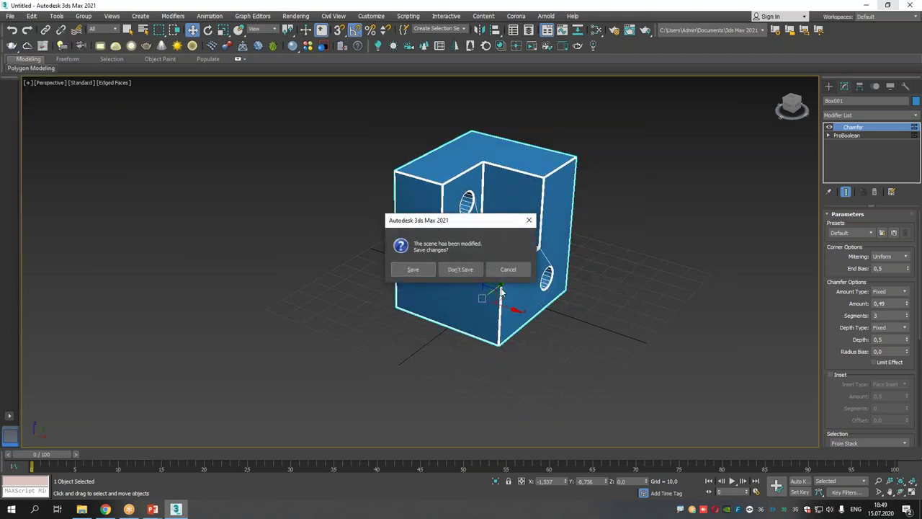
left_click(465, 271)
left_click(437, 267)
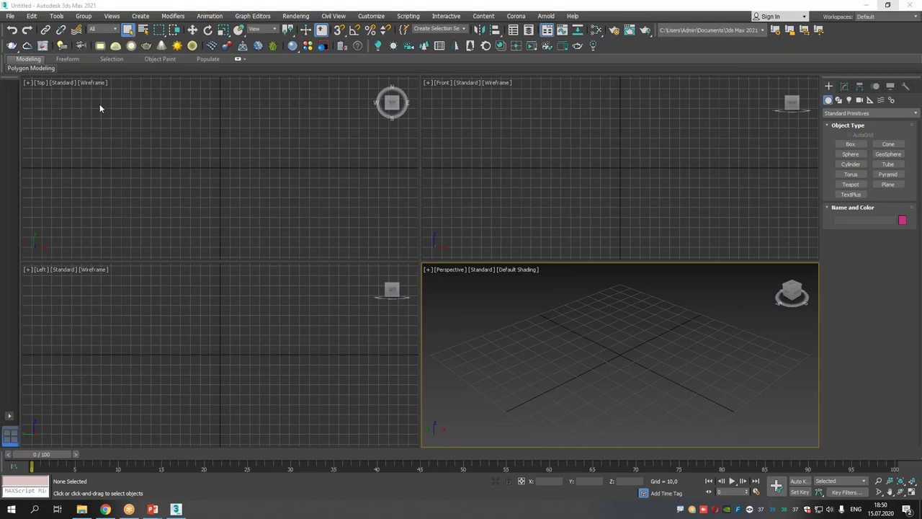
Open the scene example 1 Corona.max from the example 1 - Corona folder, adopting the file's unit scale
left_click(10, 17)
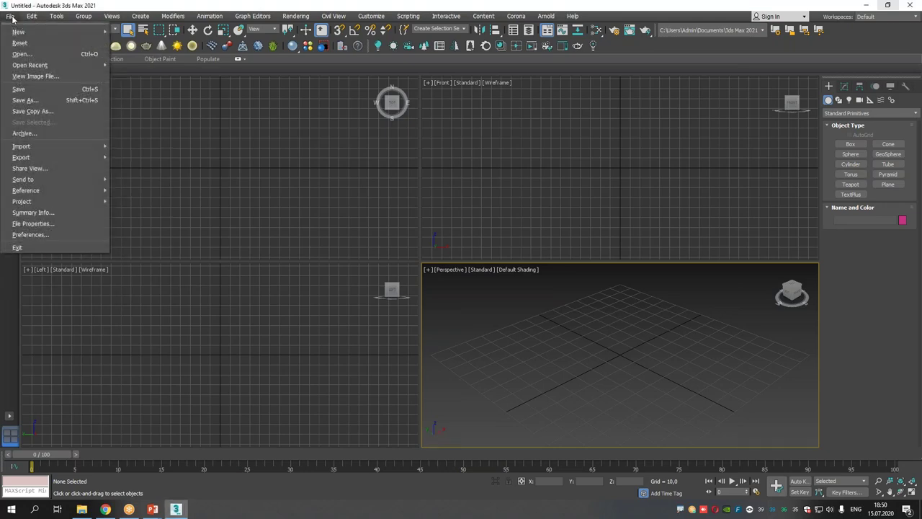
left_click(22, 55)
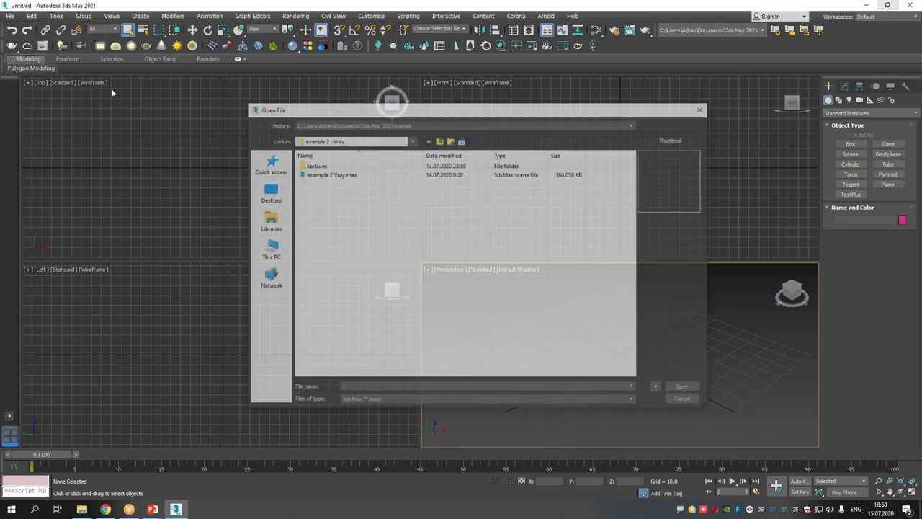
left_click(358, 124)
left_click(359, 124)
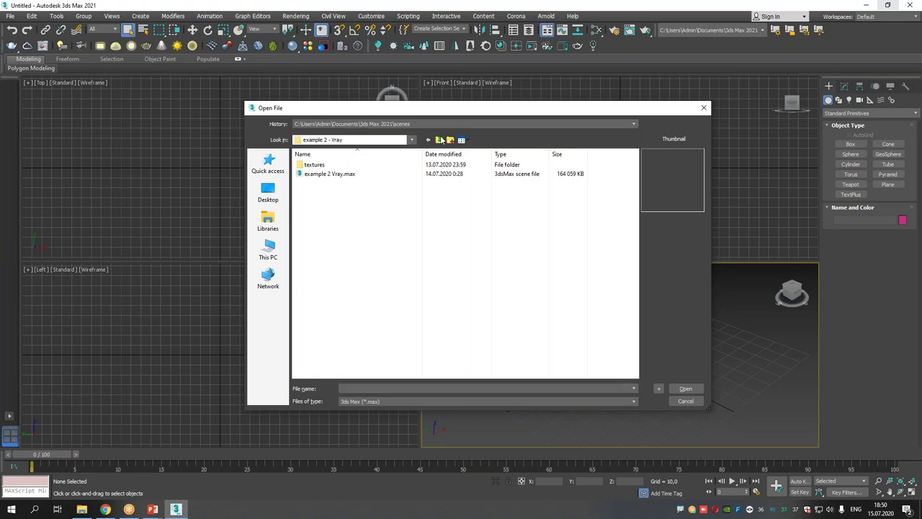
left_click(439, 140)
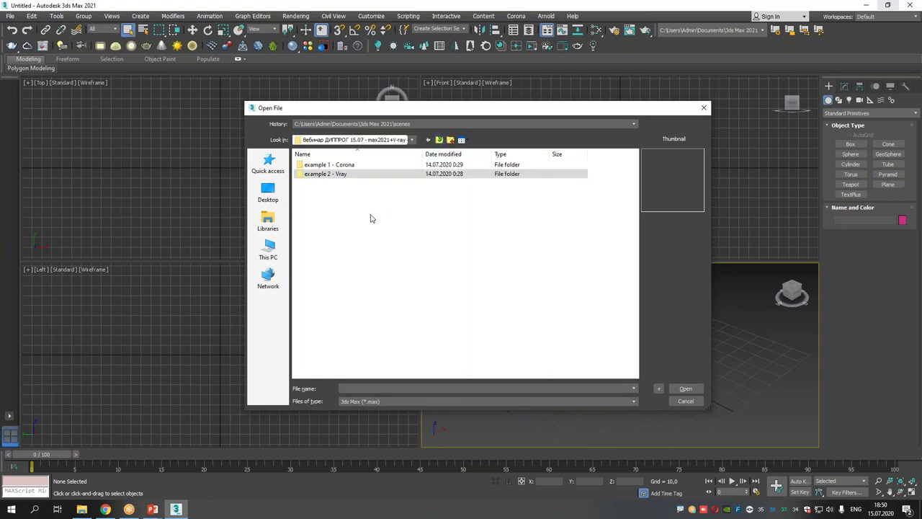
double_click(353, 165)
double_click(350, 168)
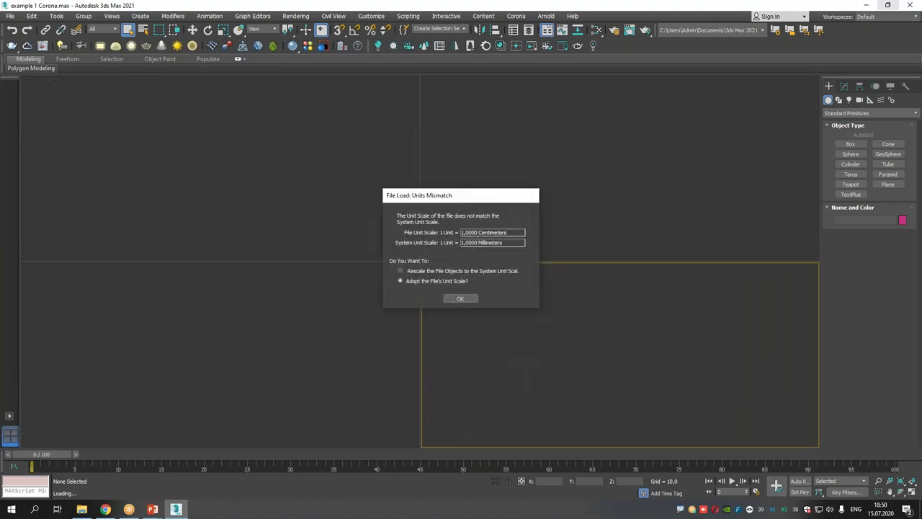
key("Return")
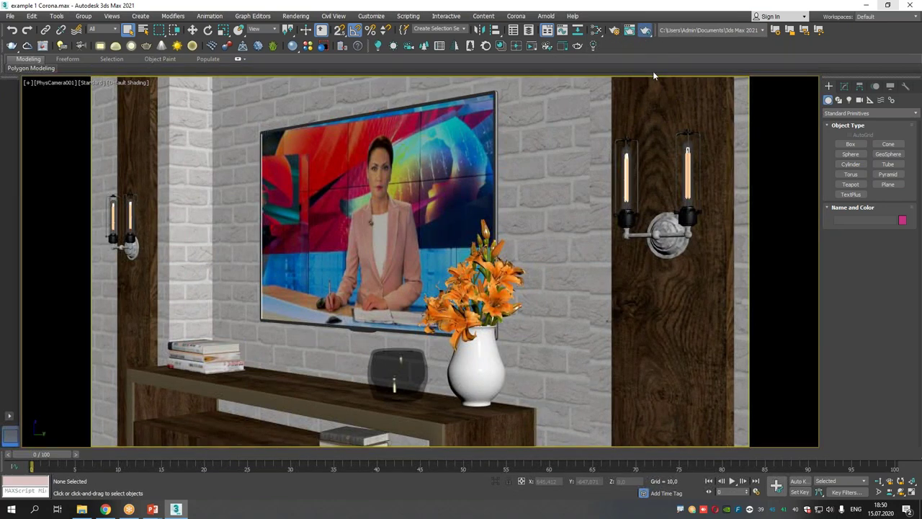
Render the PhysCamera001 view with Corona, minimize the error message window and reposition the frame buffer
key("shift+q")
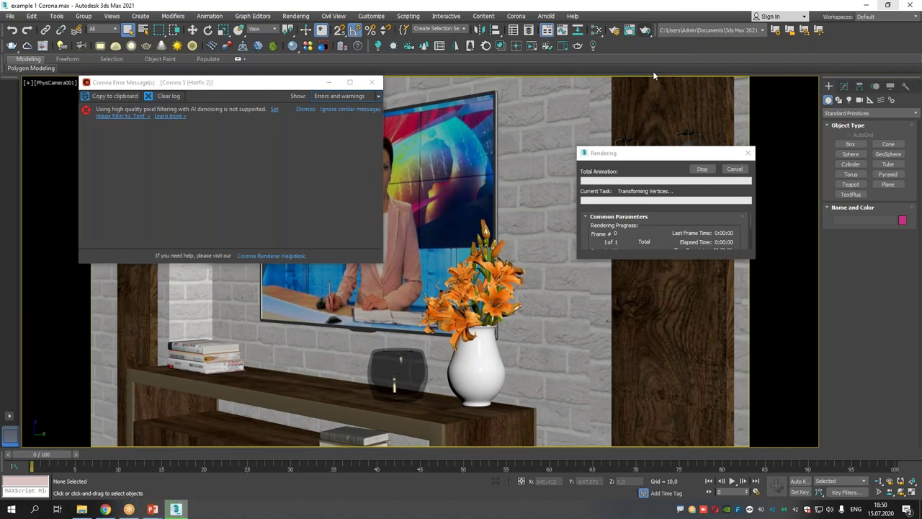
left_click(329, 82)
left_click_drag(348, 110, 412, 70)
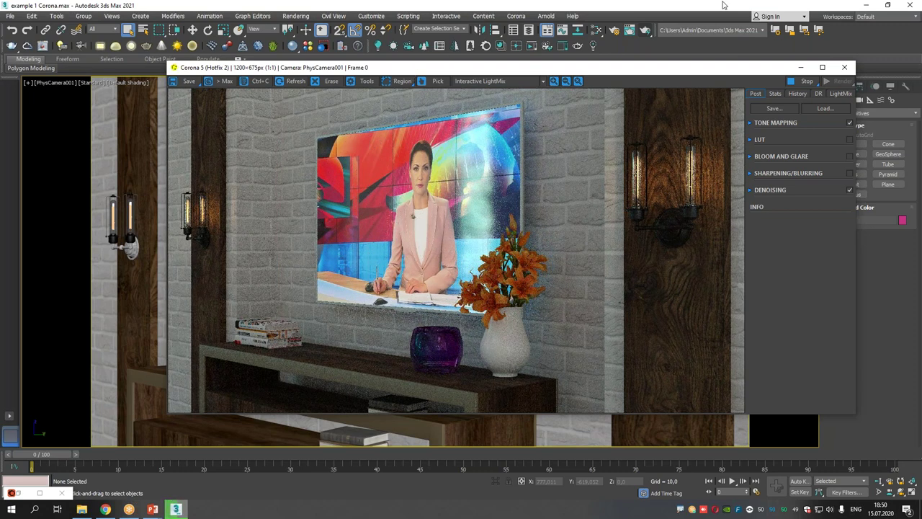
Set the render's tone mapping exposure to 0,292 and open the LightMix settings
left_click(750, 123)
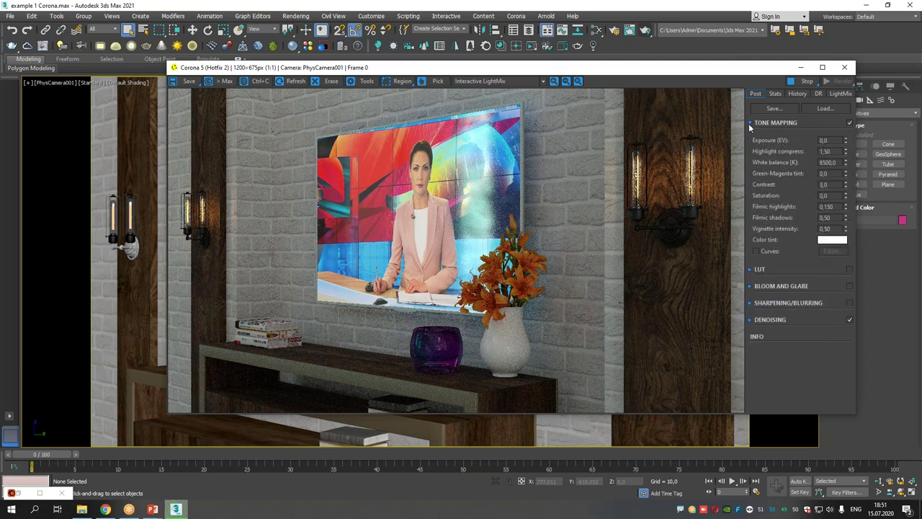
left_click_drag(846, 145, 844, 109)
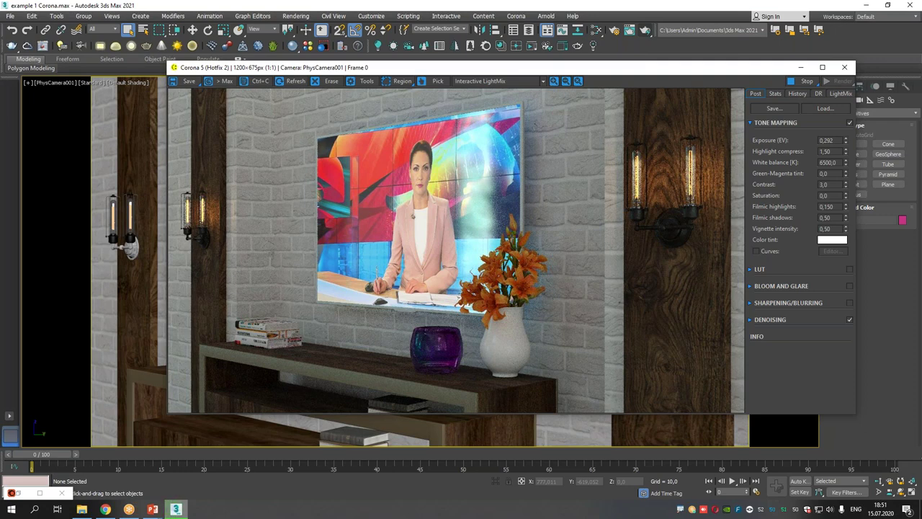
left_click(839, 95)
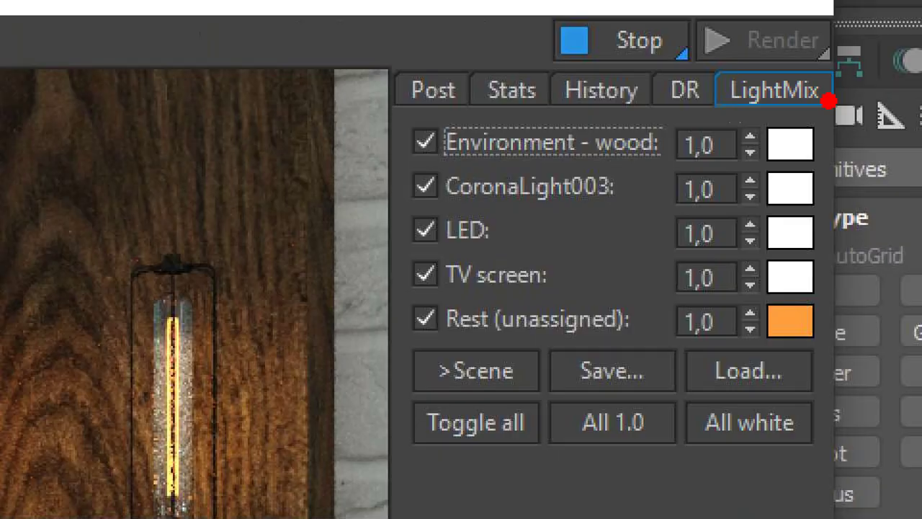
mouse_move(853, 95)
left_mouse_down()
mouse_move(857, 65)
mouse_move(803, 137)
left_mouse_up()
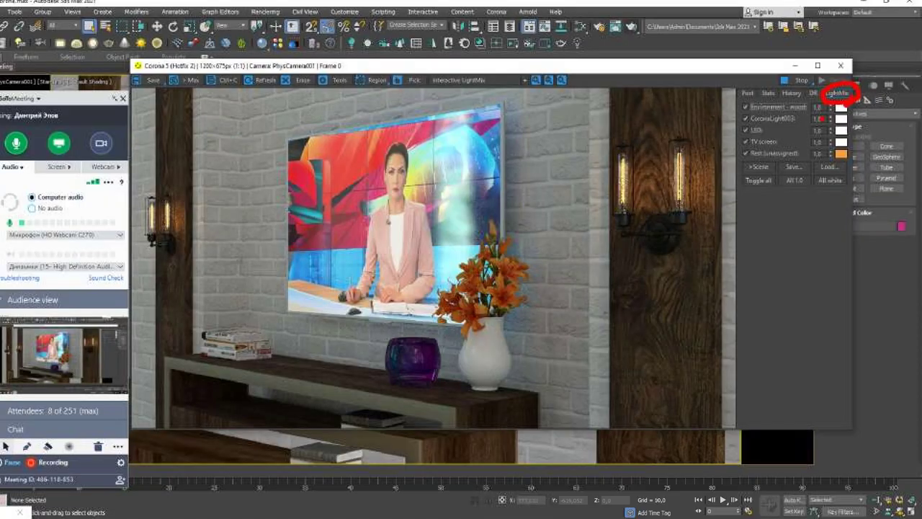
key("Tab")
key("Tab")
key("Tab")
key("Tab")
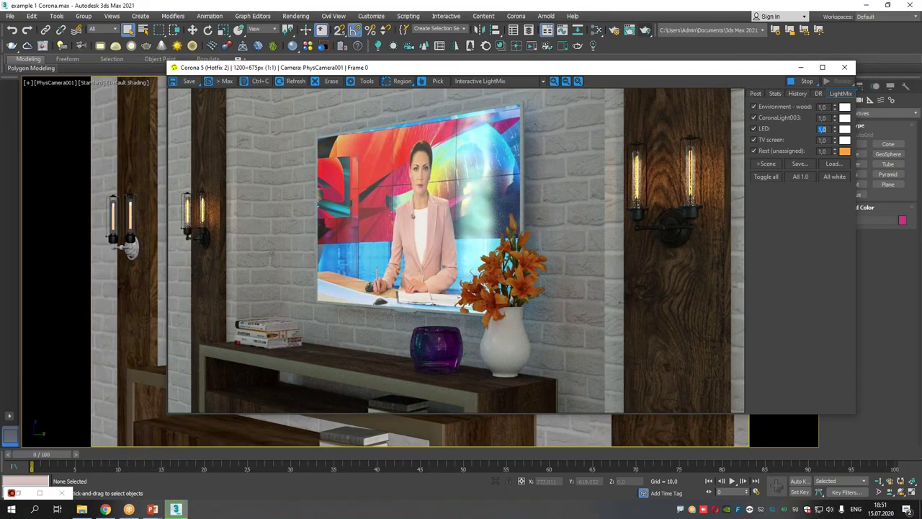
key("Tab")
Display the Environment - wood, CoronaLight003 and LED light passes one at a time in the frame buffer
left_click(516, 81)
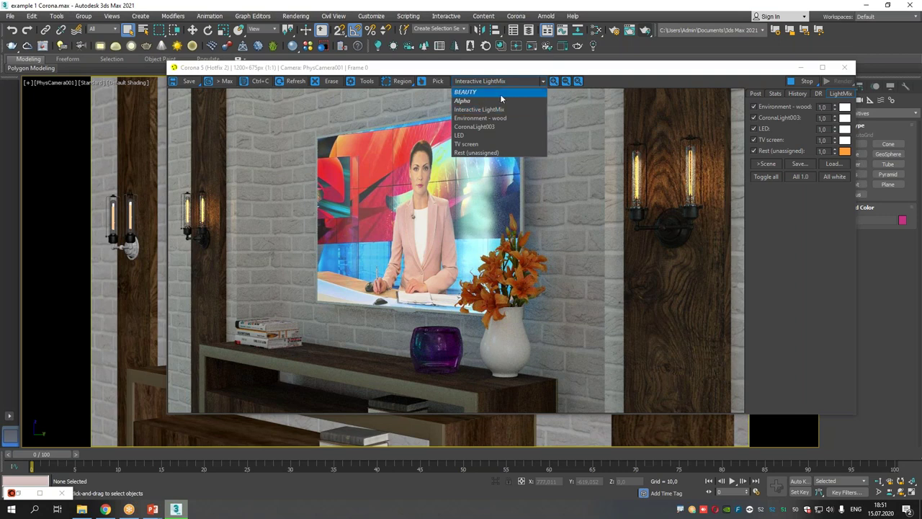
left_click(493, 119)
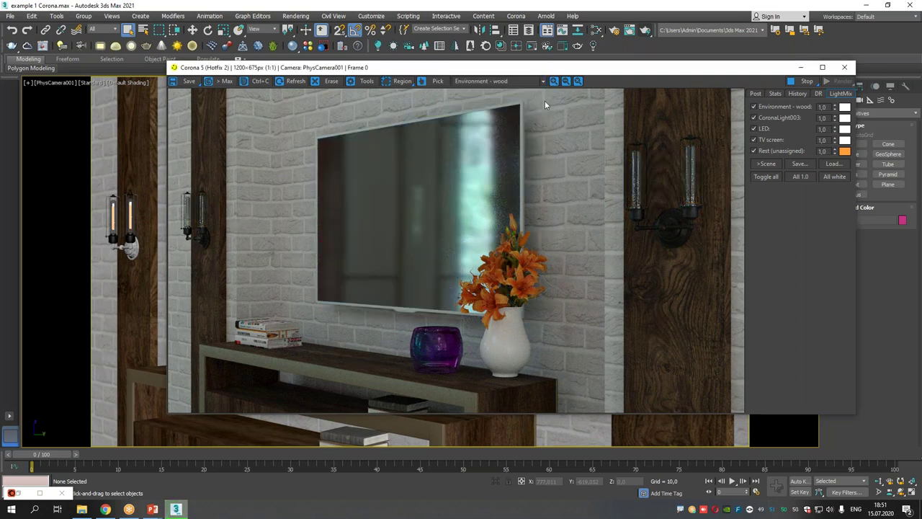
left_click(530, 82)
left_click(495, 128)
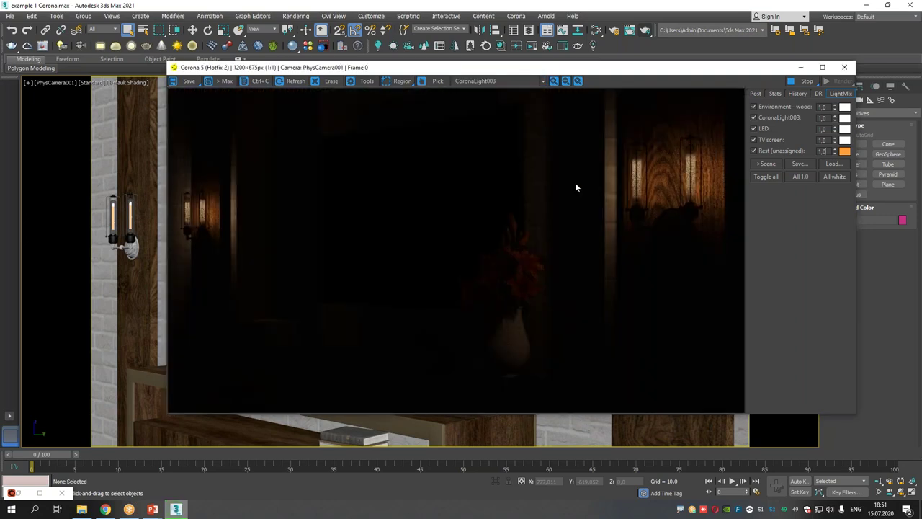
left_click(484, 81)
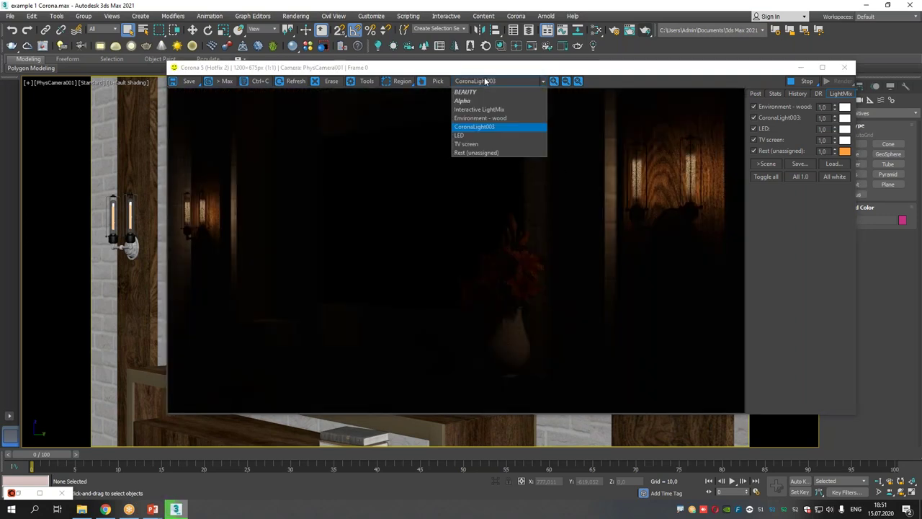
left_click(480, 133)
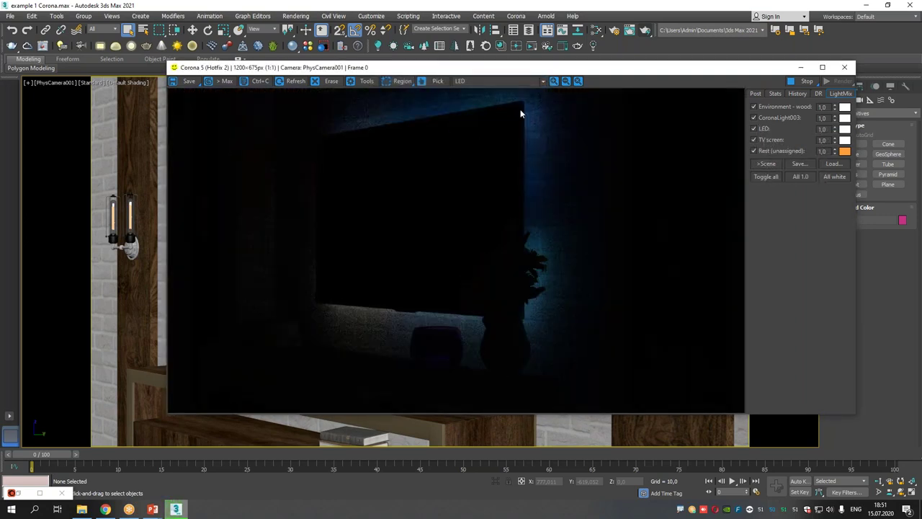
Display the TV screen and Rest (unassigned) light passes, and return the frame buffer to Interactive LightMix
left_click(483, 81)
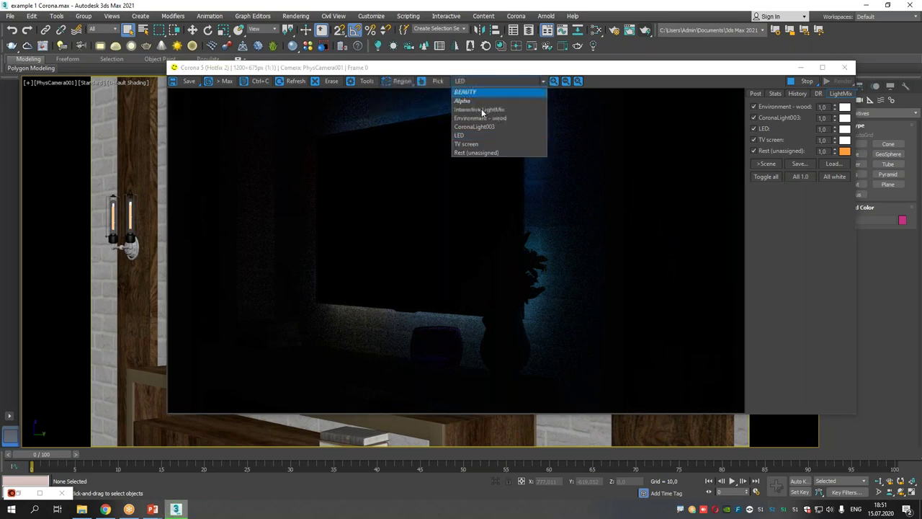
left_click(479, 152)
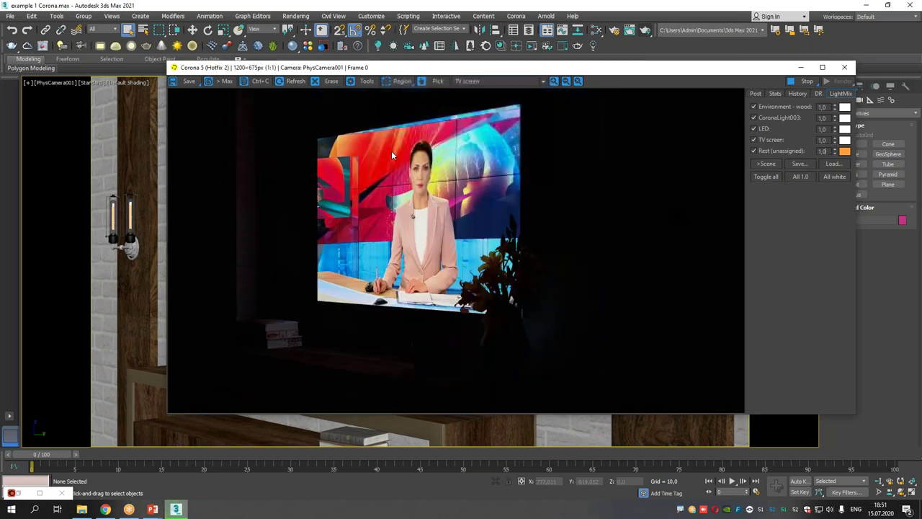
left_click(486, 80)
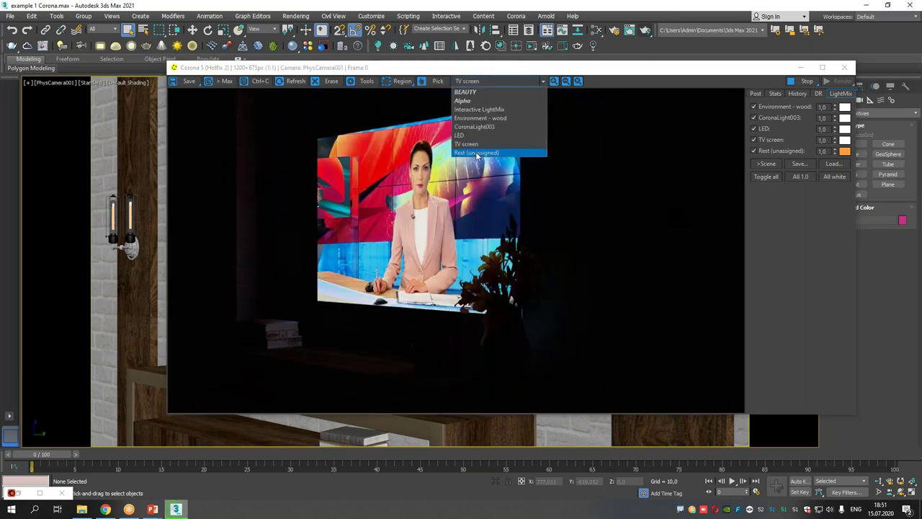
left_click(477, 152)
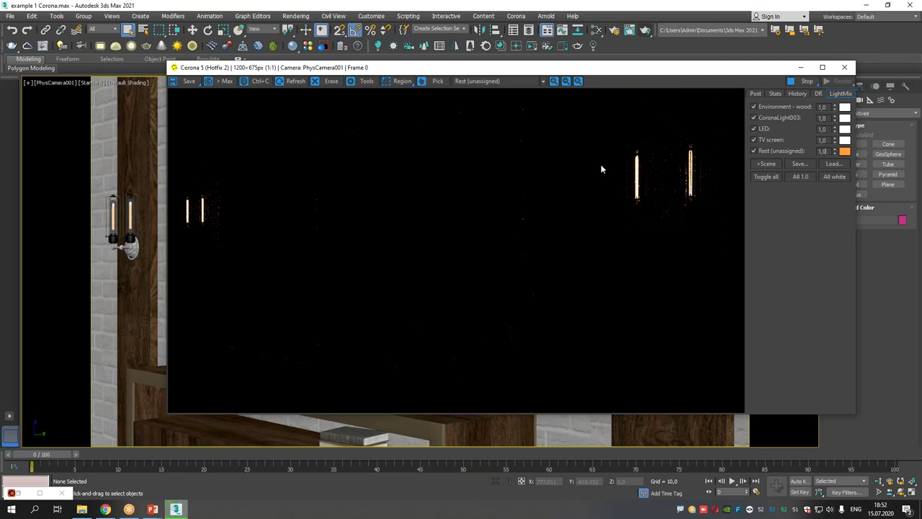
left_click(490, 81)
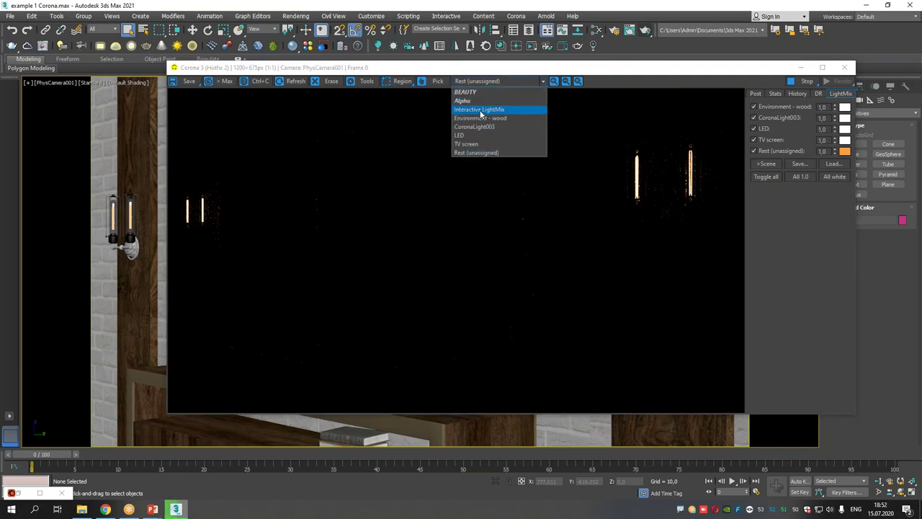
left_click(484, 113)
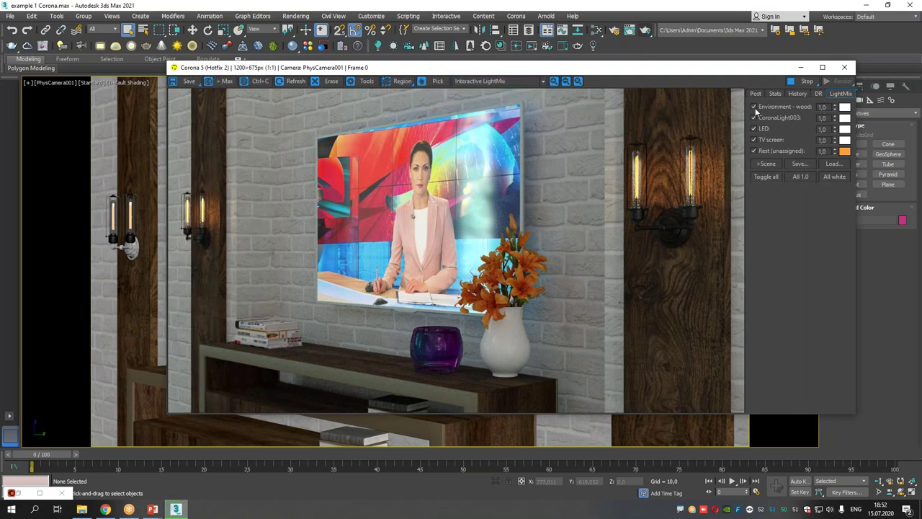
Disable the CoronaLight003, LED, TV screen and Rest (unassigned) lights in the LightMix, leaving only Environment - wood
left_click(754, 117)
left_click(754, 129)
left_click(754, 139)
left_click(754, 151)
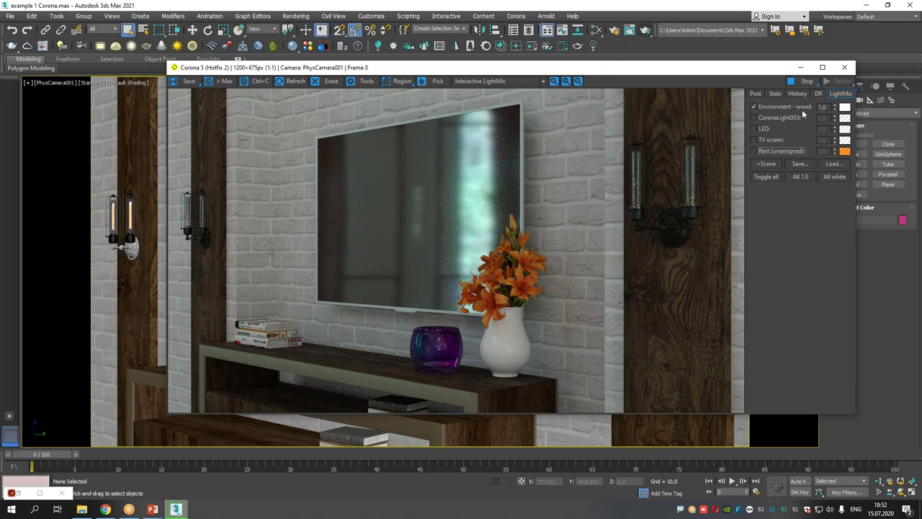
Set the Environment - wood light's intensity to 0,30 and tint it pale blue with a colour temperature of 9781 K
double_click(822, 107)
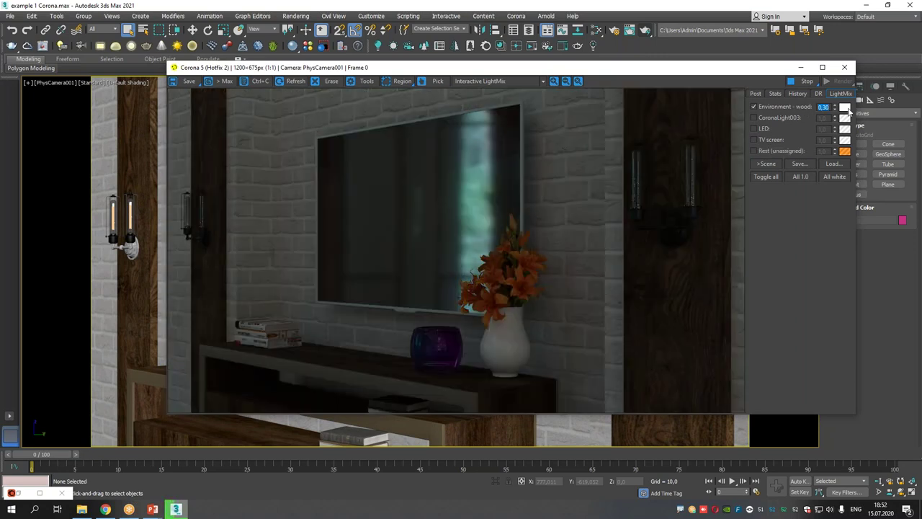
left_click(846, 108)
left_click_drag(425, 189, 432, 186)
left_click(418, 235)
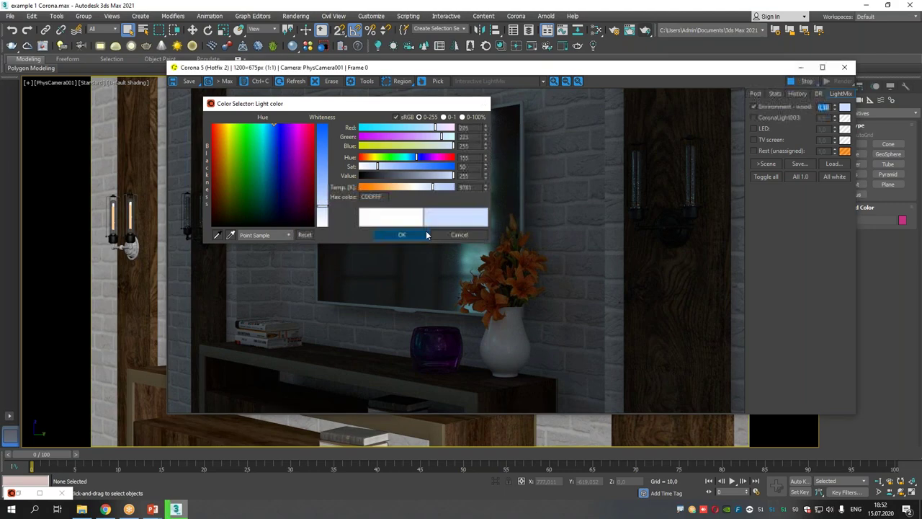
Reposition the frame buffer and move the Rendering progress window so that both are visible
left_click_drag(531, 72, 547, 211)
left_click_drag(652, 149, 99, 31)
left_click_drag(294, 219, 281, 62)
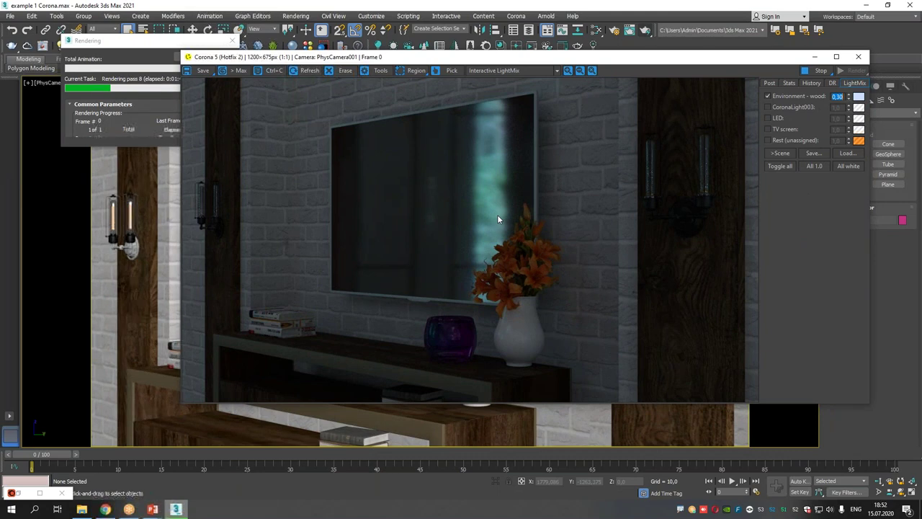
Enable CoronaLight003 in the LightMix, trying intensity 4 and settling on 8
left_click(767, 106)
double_click(836, 107)
type("4")
key("Return")
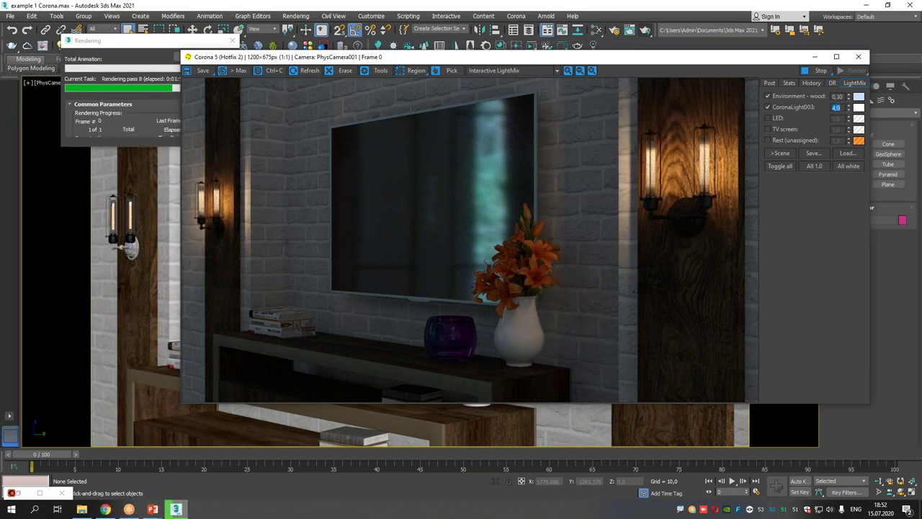
type("8")
key("Return")
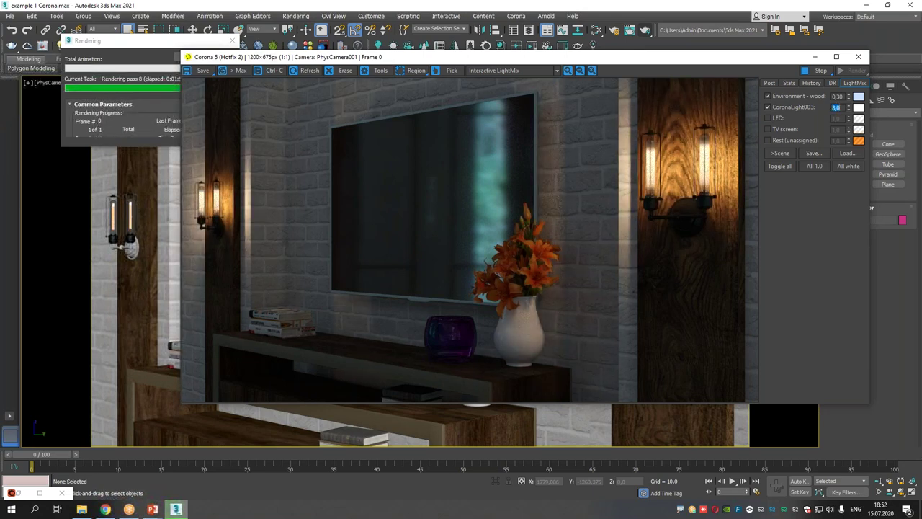
Enable the Rest (unassigned) light at intensity 2,0 and give CoronaLight003 a warm colour temperature of 2646 K
left_click(768, 140)
double_click(836, 140)
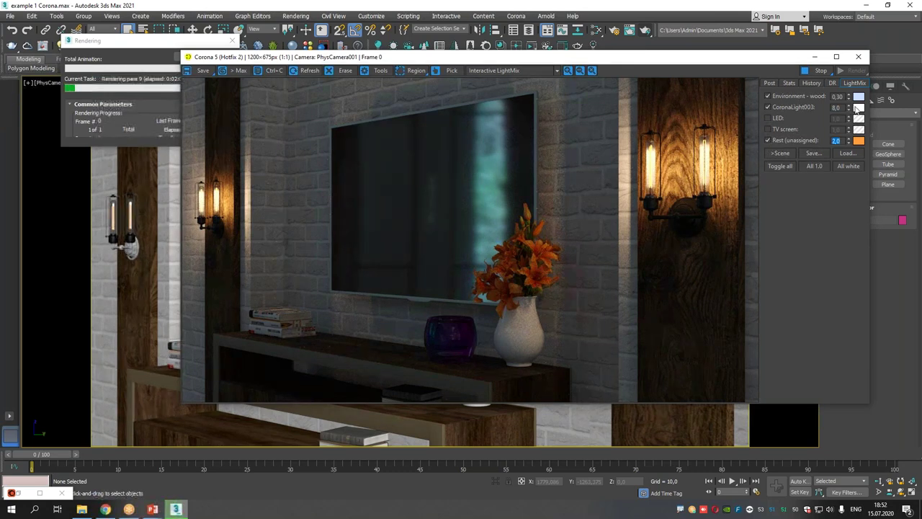
left_click(858, 107)
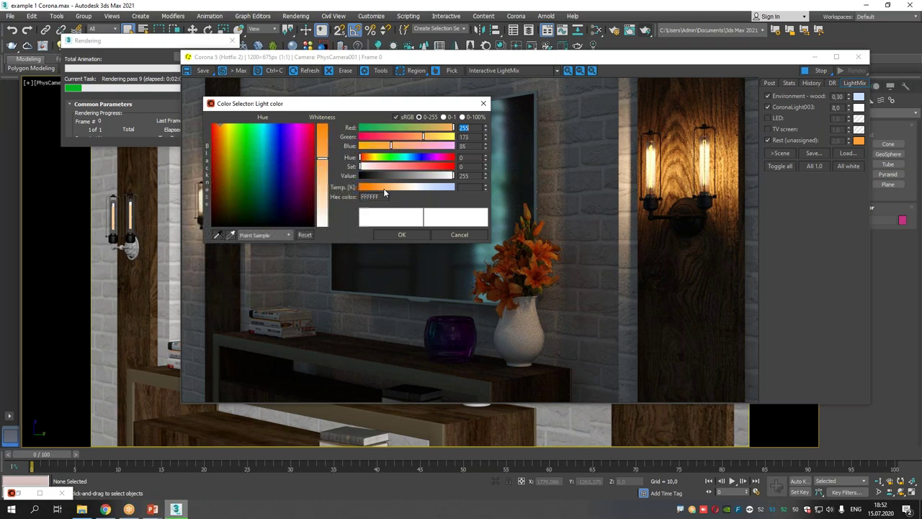
left_click(384, 188)
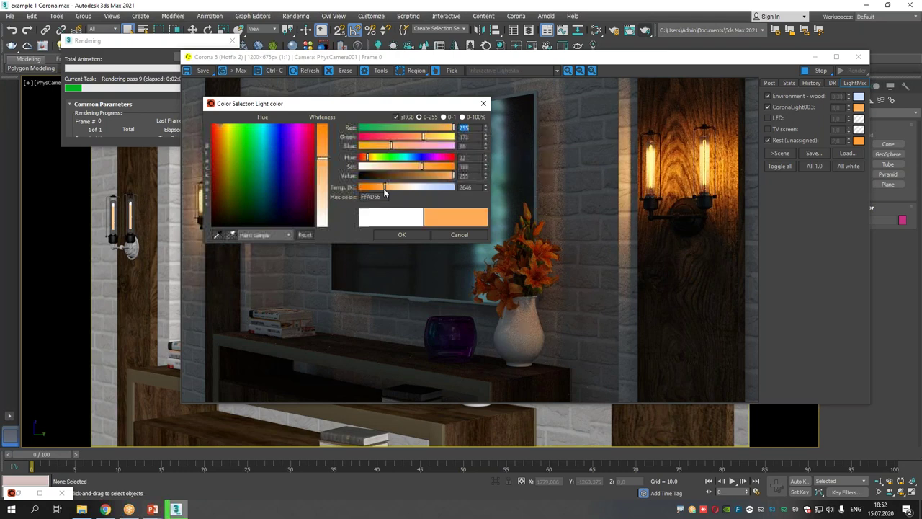
left_click(400, 235)
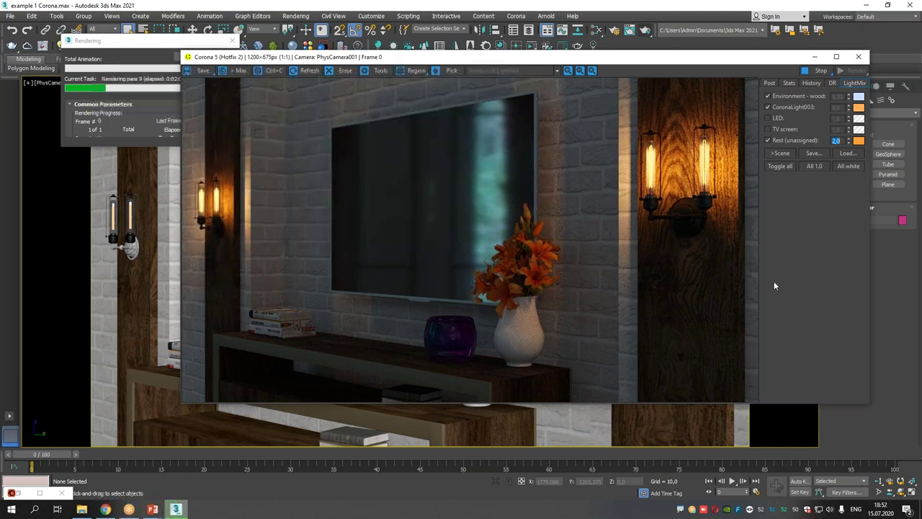
Enable the LED and TV screen lights in the LightMix and set the LED intensity to 4,0
left_click(768, 129)
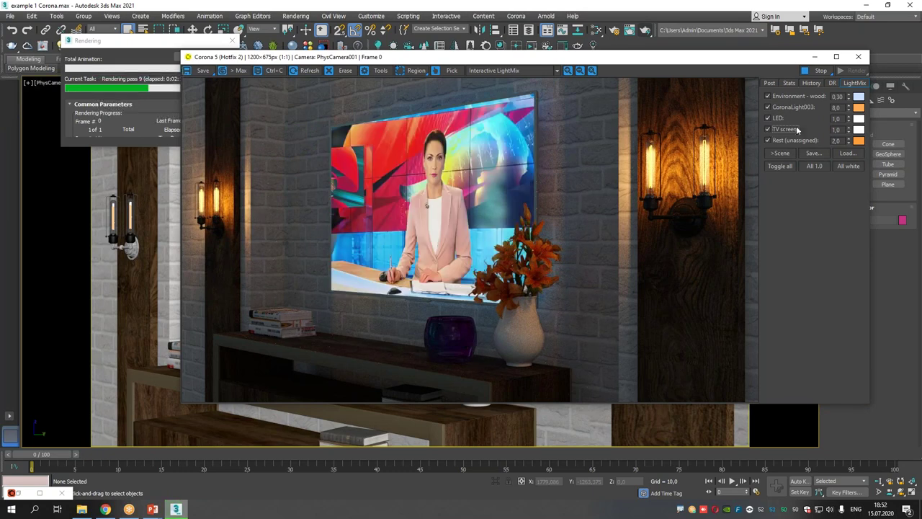
left_click_drag(849, 118, 850, 128)
left_click_drag(857, 166, 848, 113)
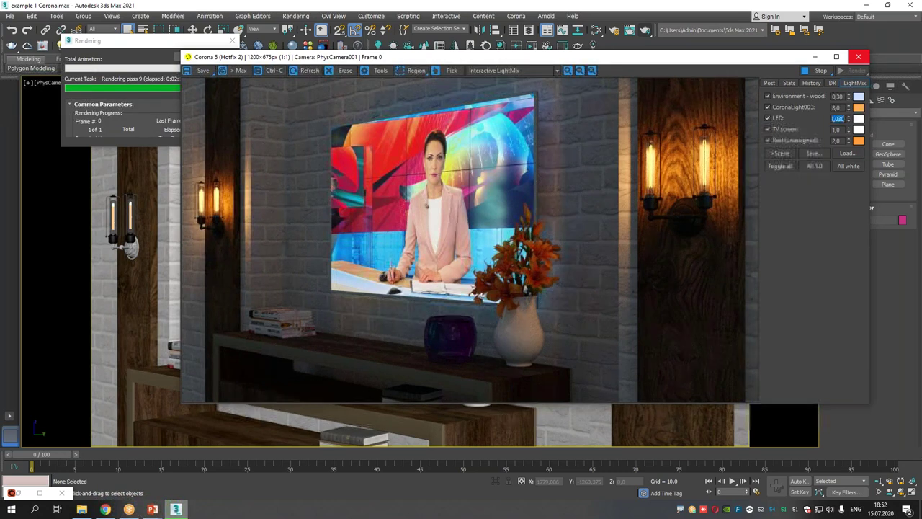
type("4")
key("Return")
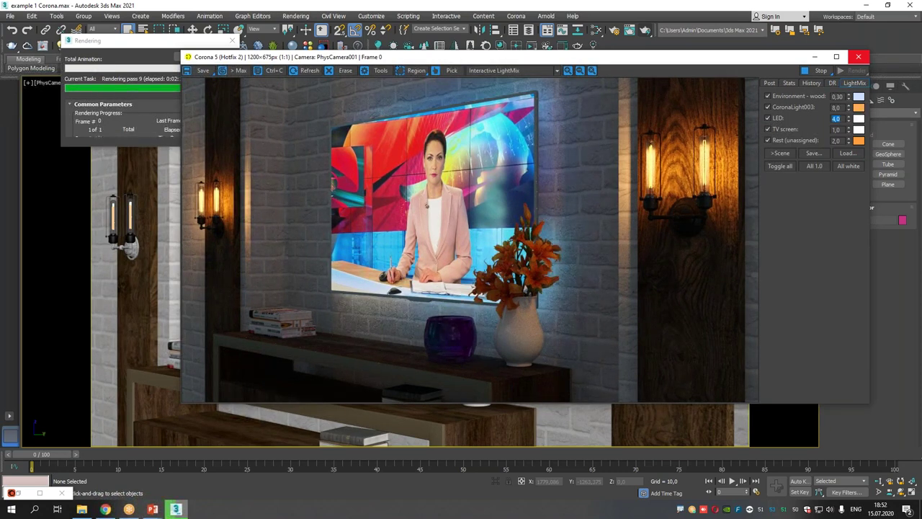
Set the TV screen light's intensity to 0,70 after trying lower values
double_click(836, 129)
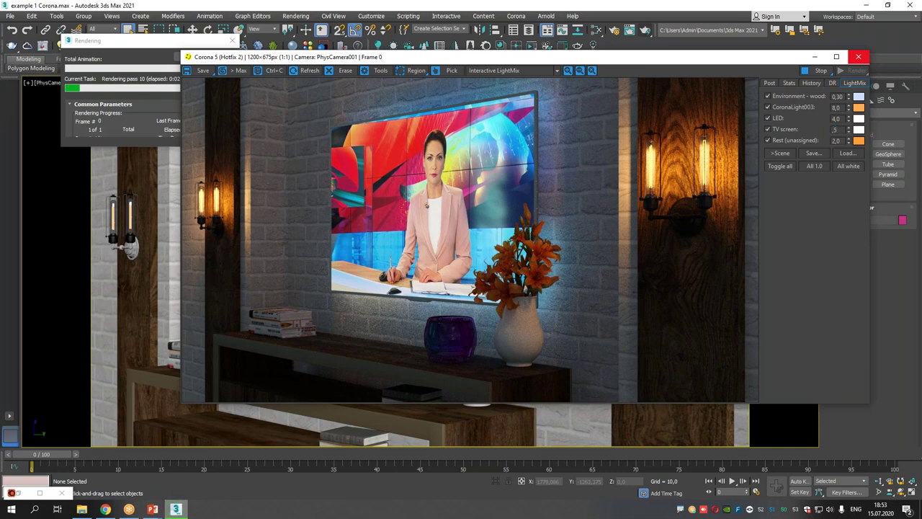
key("Return")
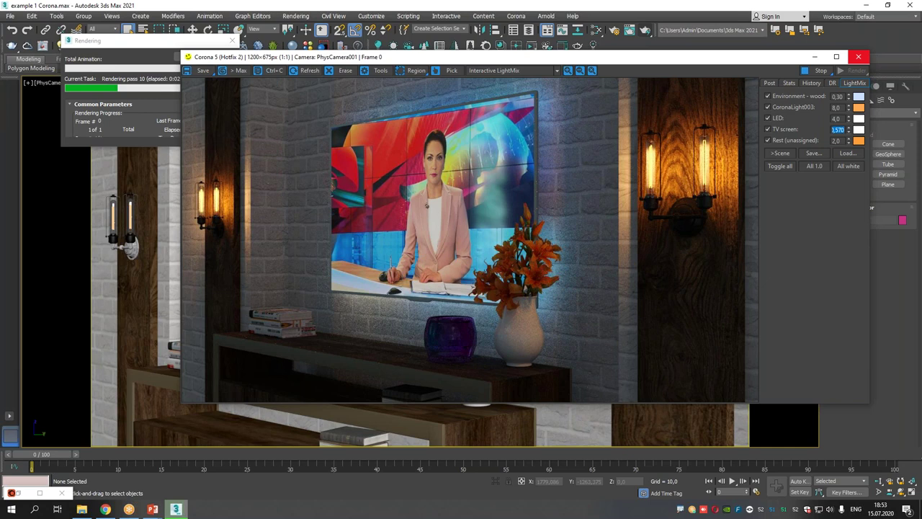
key("Return")
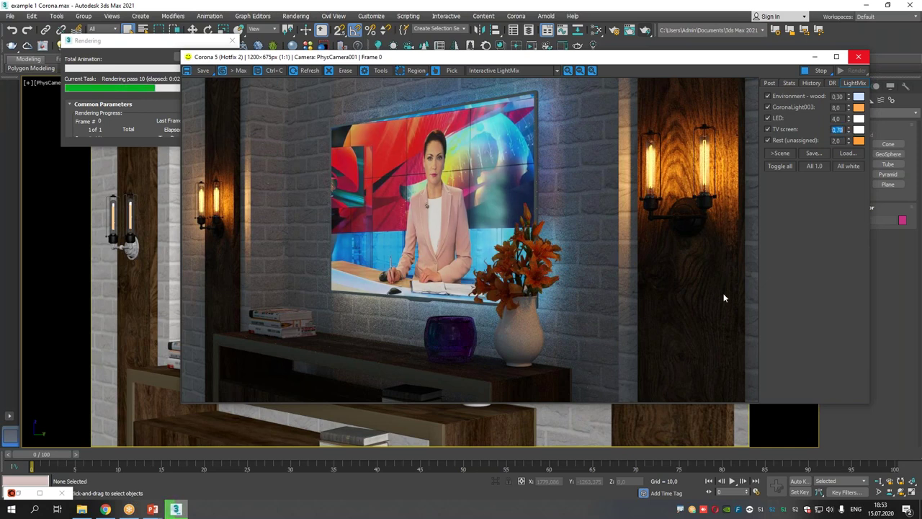
Enable the Bloom and Glare post-processing effect on the render and expand its settings
left_click_drag(597, 62, 601, 61)
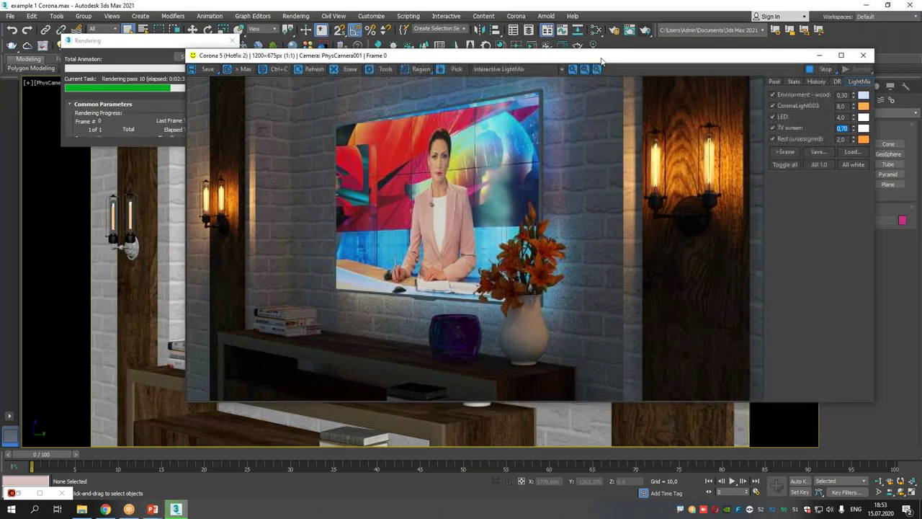
left_click(773, 81)
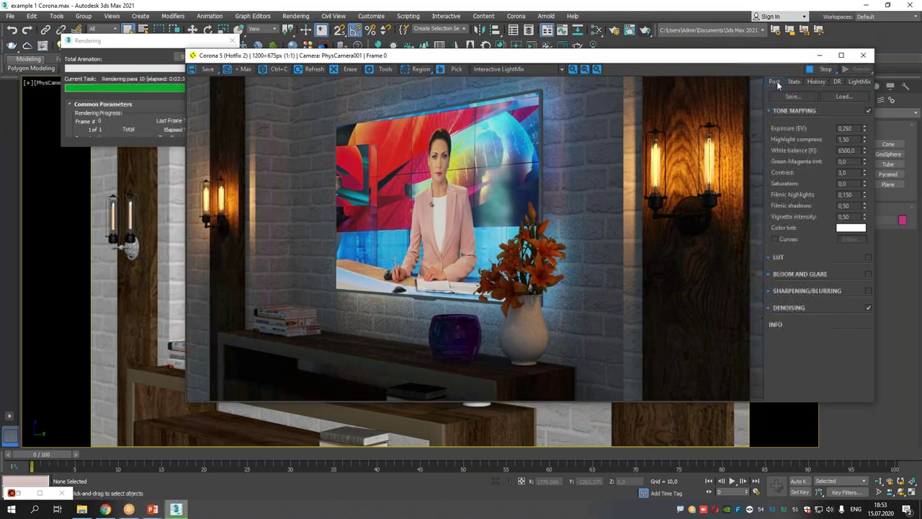
left_click(770, 275)
left_click(860, 274)
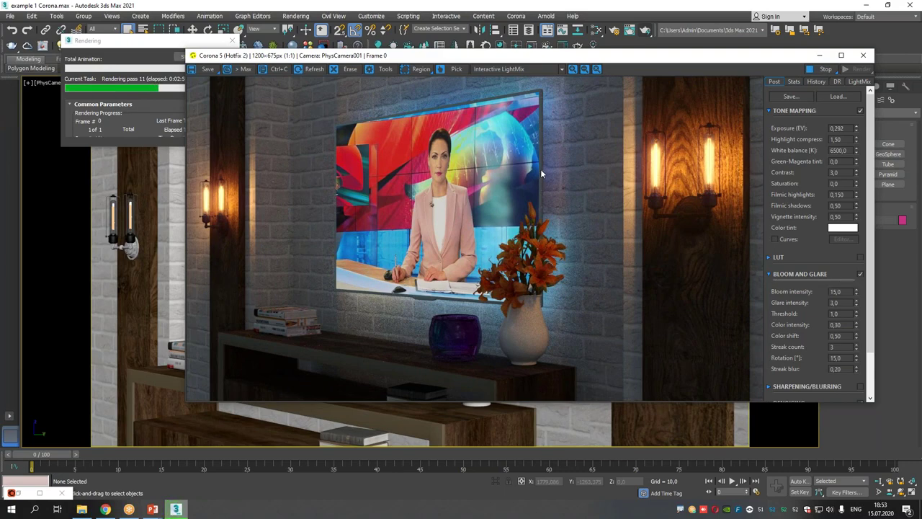
Close the current render's frame buffer and start Corona interactive rendering of the PhysCamera001 view
left_click_drag(530, 59, 521, 64)
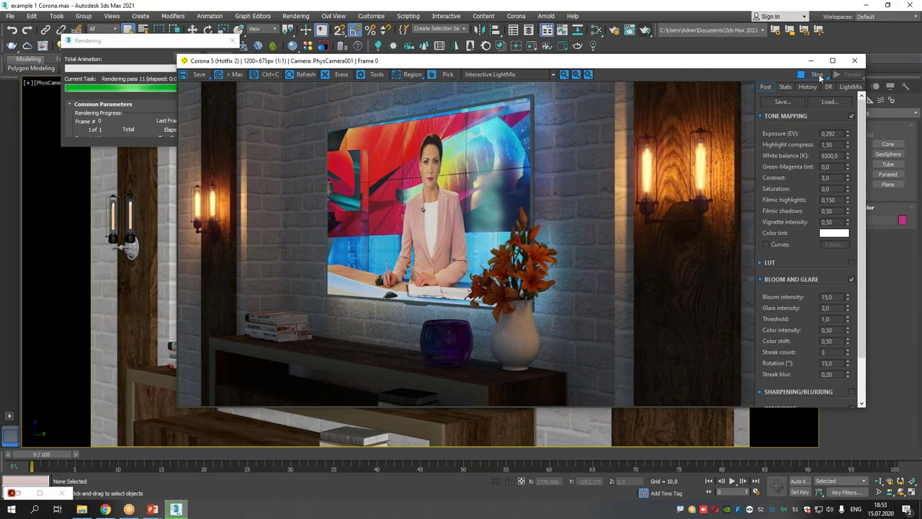
left_click(855, 61)
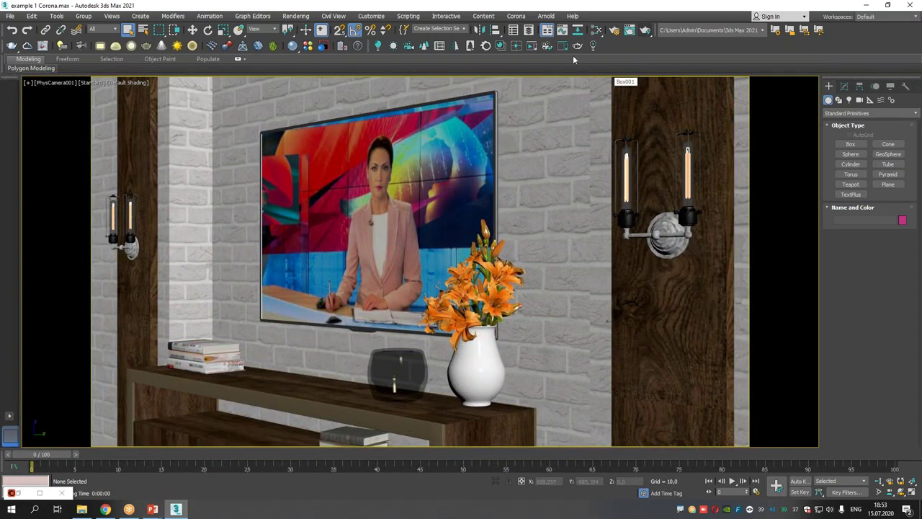
left_click(536, 46)
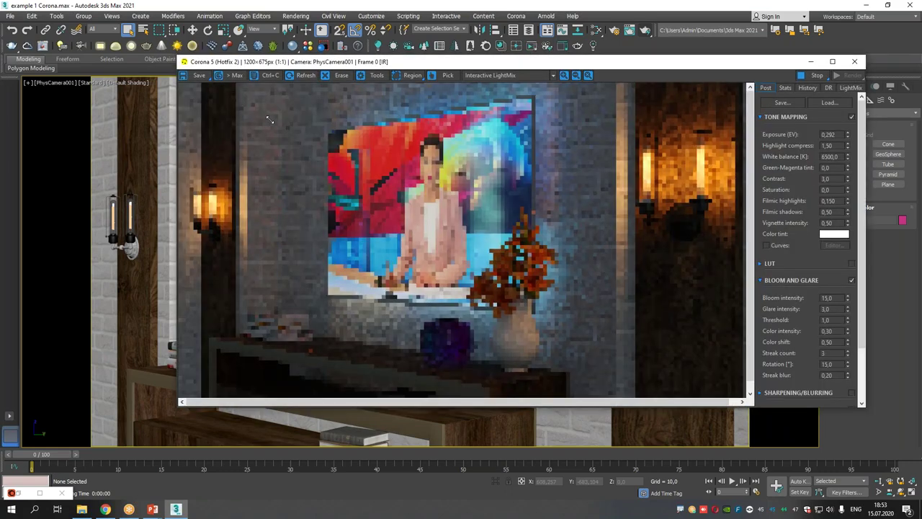
Shrink the interactive render window and open the Slate Material Editor at the wood white material's nodes
left_click_drag(214, 87, 406, 168)
left_click_drag(536, 144, 380, 88)
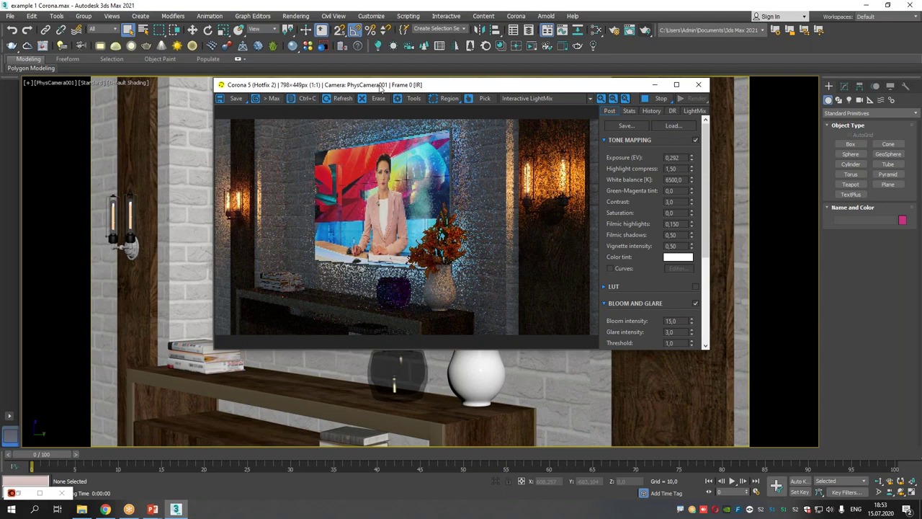
left_click(596, 29)
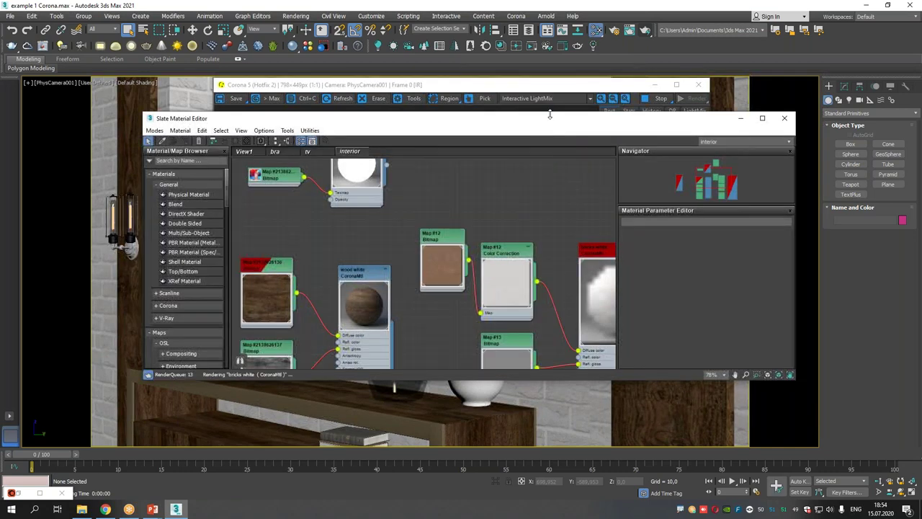
middle_click_drag(363, 307, 408, 214)
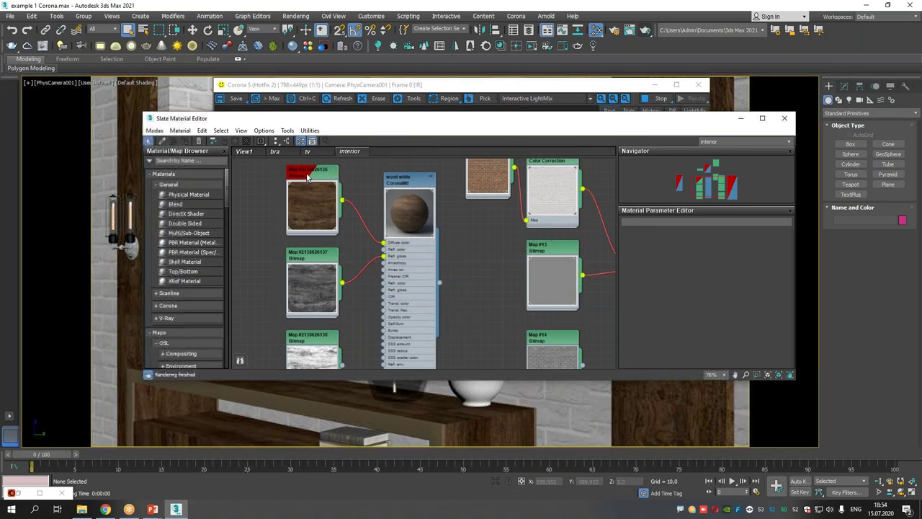
scroll(417, 190, "up", 5)
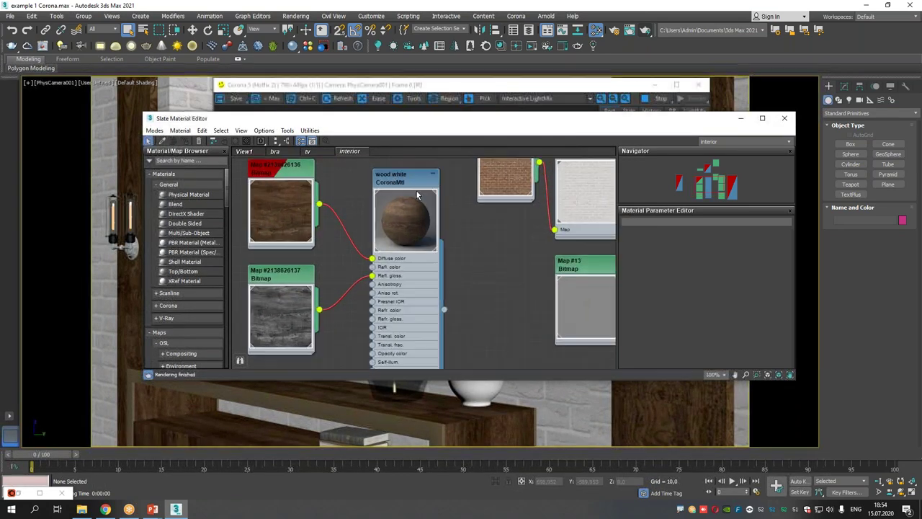
left_click_drag(480, 132, 539, 349)
left_click(544, 183)
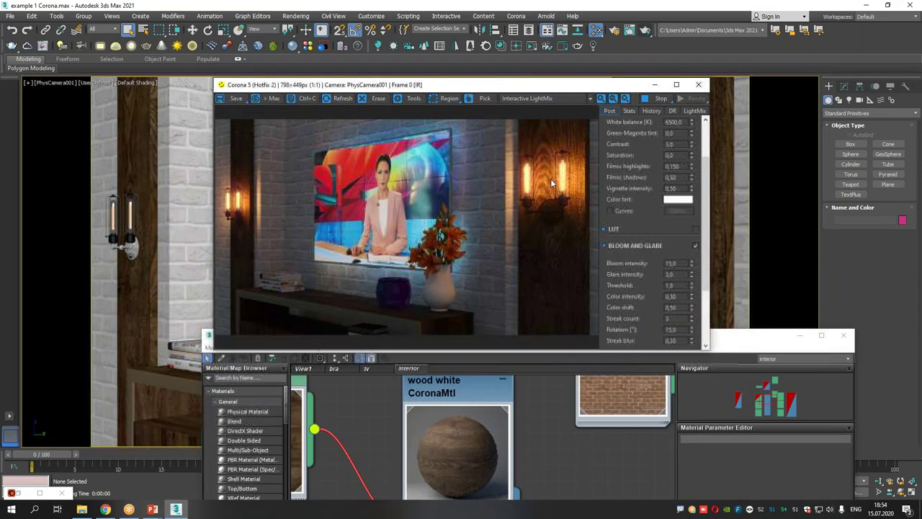
scroll(551, 178, "up", 2)
left_click_drag(551, 179, 454, 206)
scroll(476, 189, "up", 2)
scroll(455, 206, "down", 2)
left_click_drag(768, 345, 759, 123)
left_click_drag(421, 378, 421, 469)
middle_click_drag(360, 324, 494, 161)
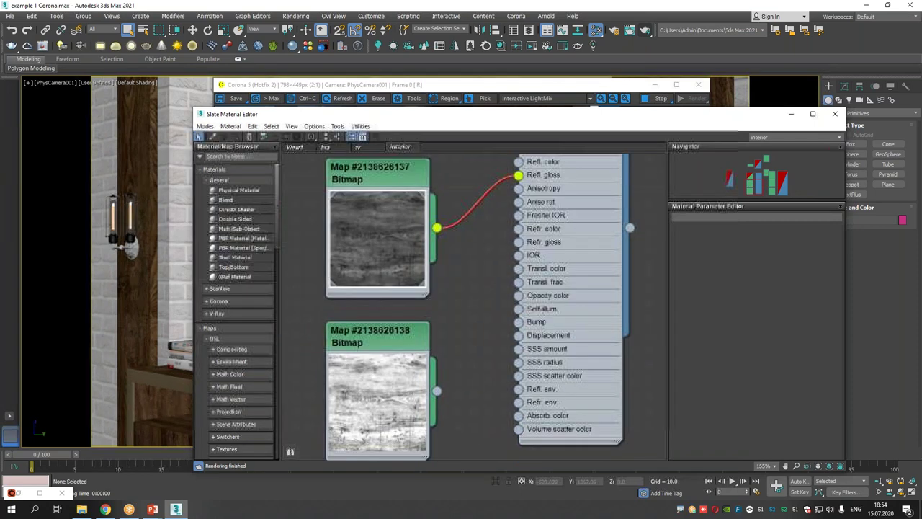
middle_click_drag(433, 303, 433, 268)
scroll(433, 268, "down", 1)
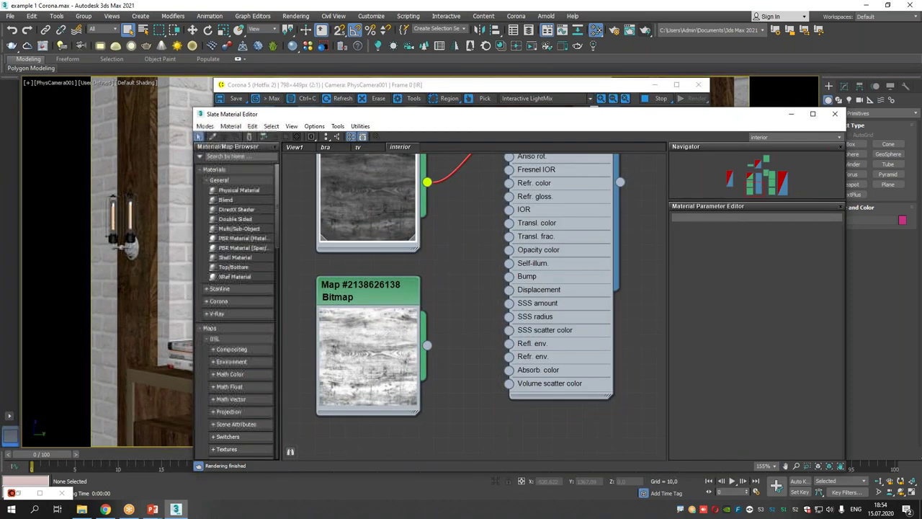
left_click_drag(446, 87, 259, 36)
left_click_drag(600, 114, 622, 267)
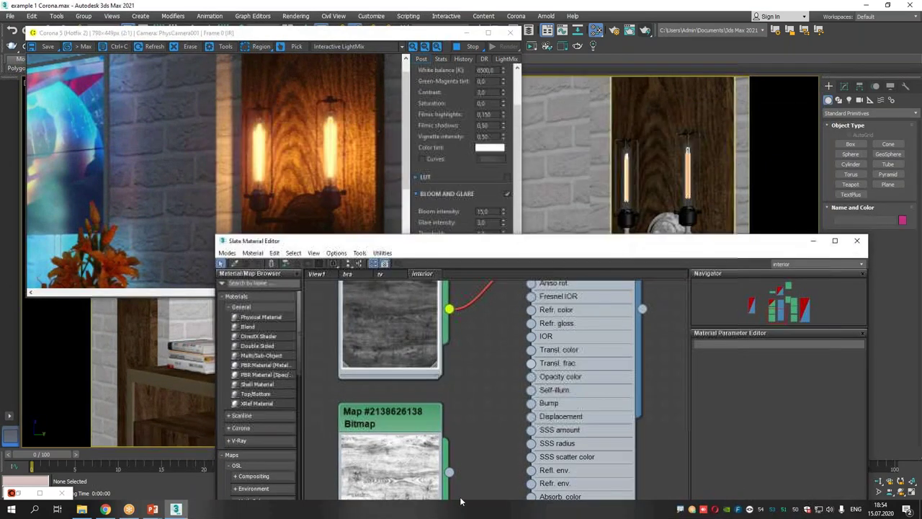
left_click_drag(450, 473, 532, 404)
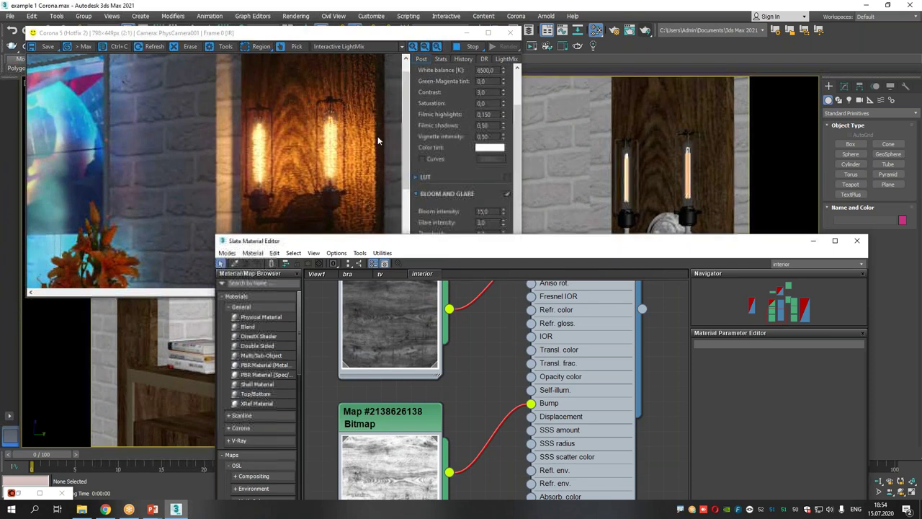
Display only the CoronaLight003 contribution in the interactive render to examine the bump on the wood
left_click(389, 46)
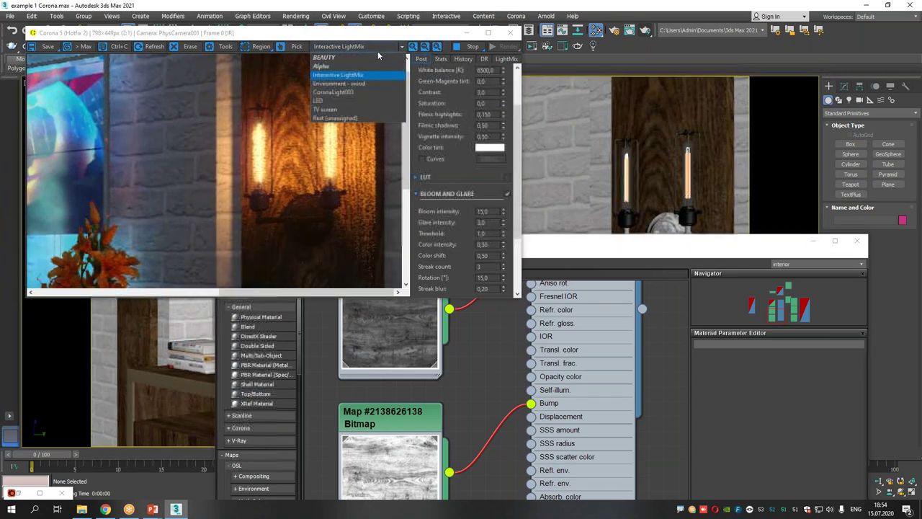
left_click(343, 94)
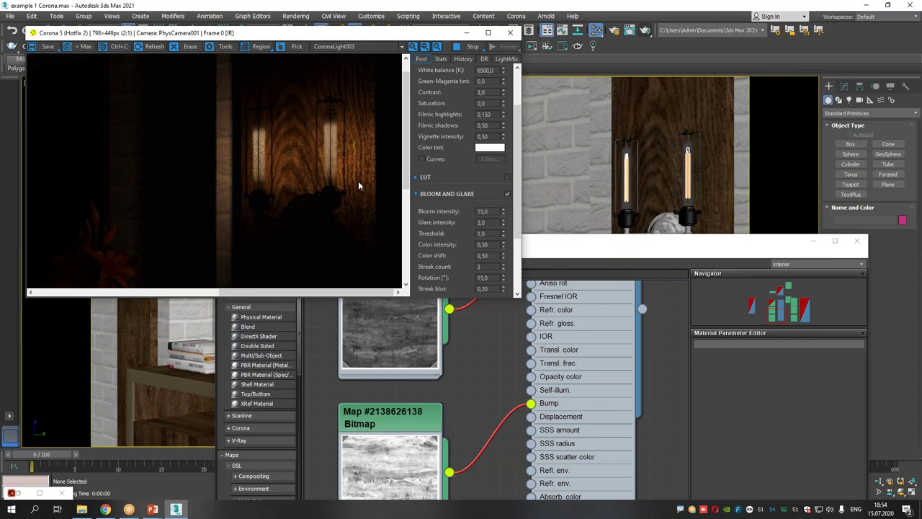
left_click_drag(554, 248, 541, 113)
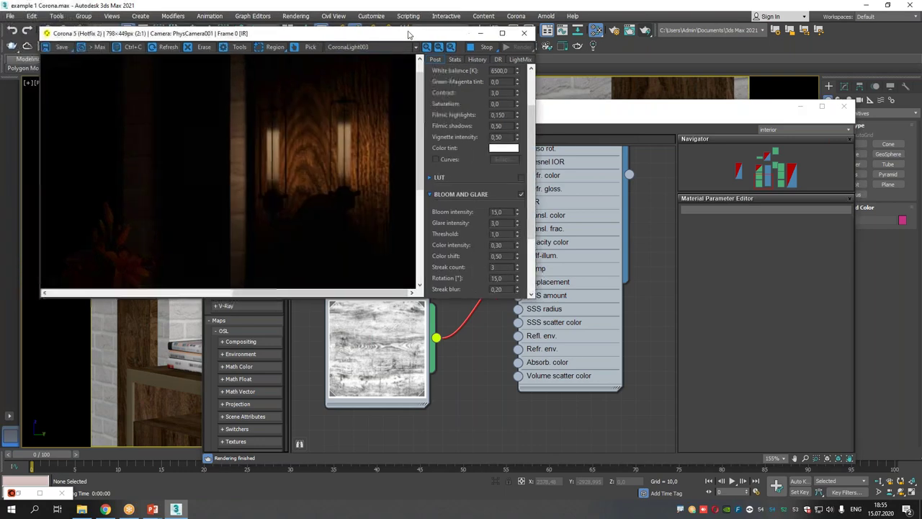
Set the Bump amount of the wood white material to 2,0
left_click(625, 108)
middle_click_drag(594, 254, 570, 476)
left_click(526, 195)
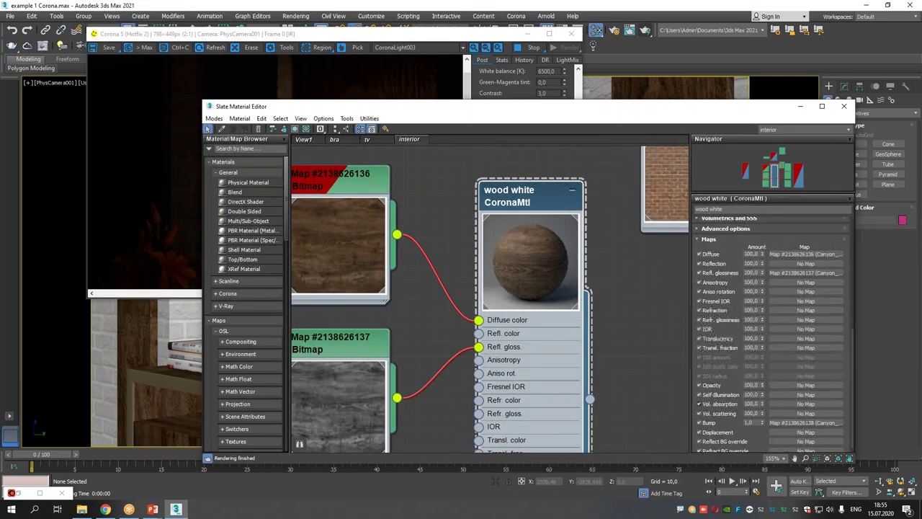
left_click(749, 422)
type("2")
key("Return")
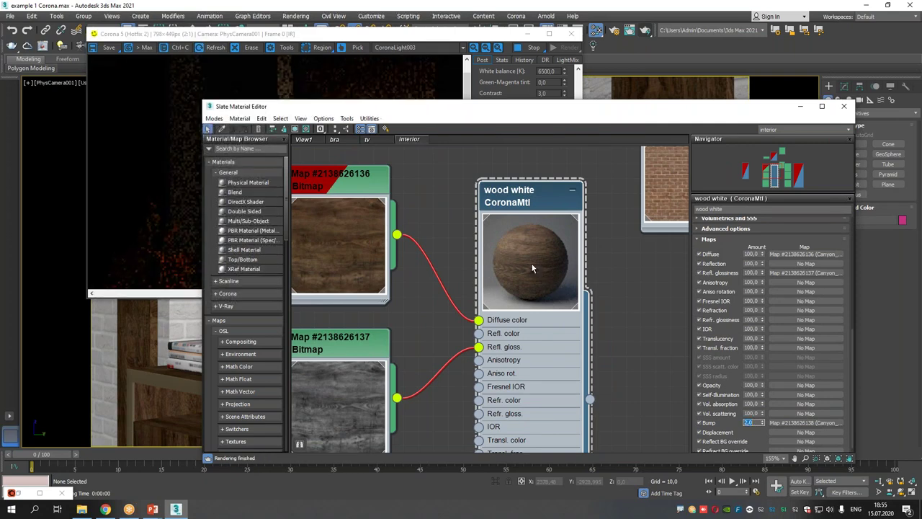
Switch the interactive render's displayed element to BEAUTY to examine the wood panel under all lights
left_click(467, 34)
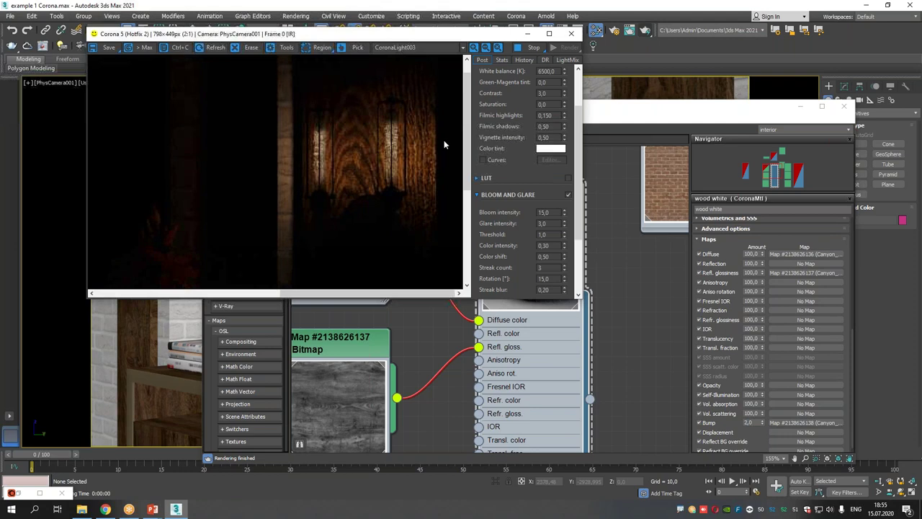
left_click(436, 47)
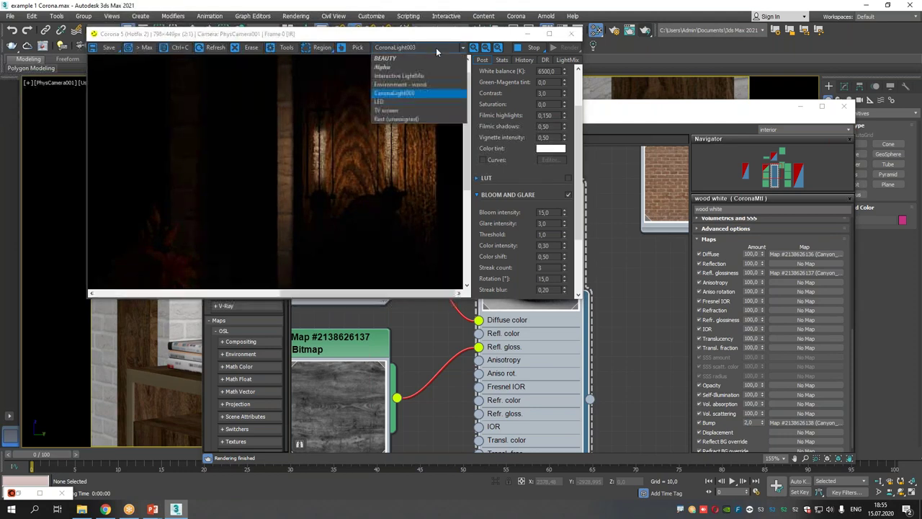
left_click(389, 62)
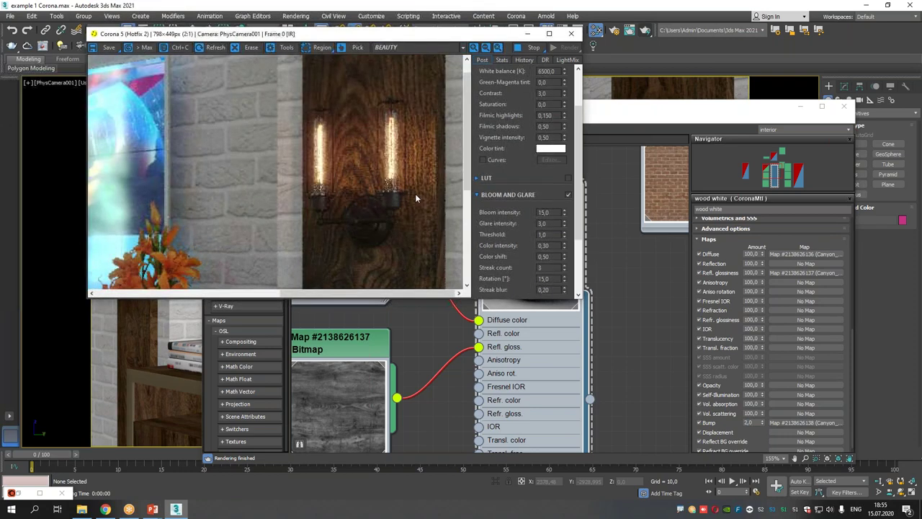
Open the bricks white material's parameters and bring the brick wall beside the TV into the render's close-up
middle_click_drag(624, 191, 393, 268)
middle_click_drag(562, 277, 456, 243)
double_click(611, 334)
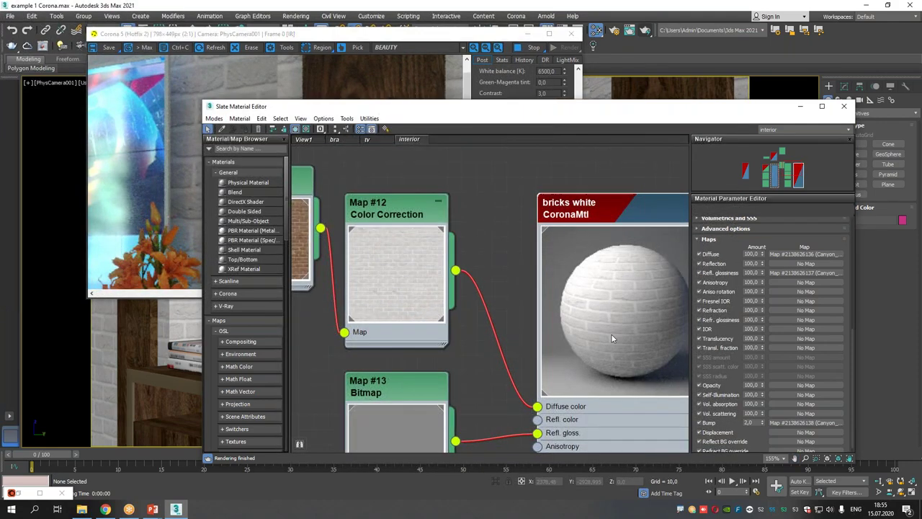
left_click_drag(617, 148, 682, 270)
left_click(302, 151)
left_click_drag(303, 152, 377, 90)
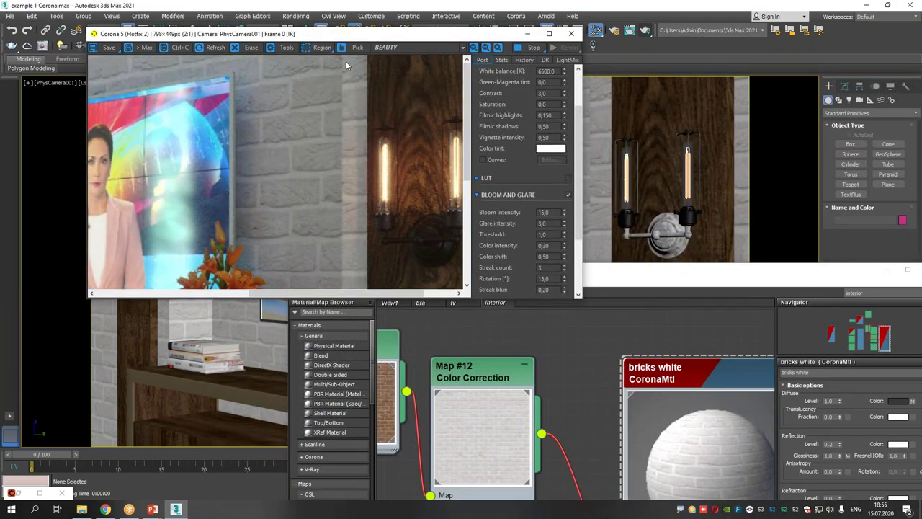
left_click_drag(343, 62, 347, 288)
left_click_drag(325, 95, 343, 92)
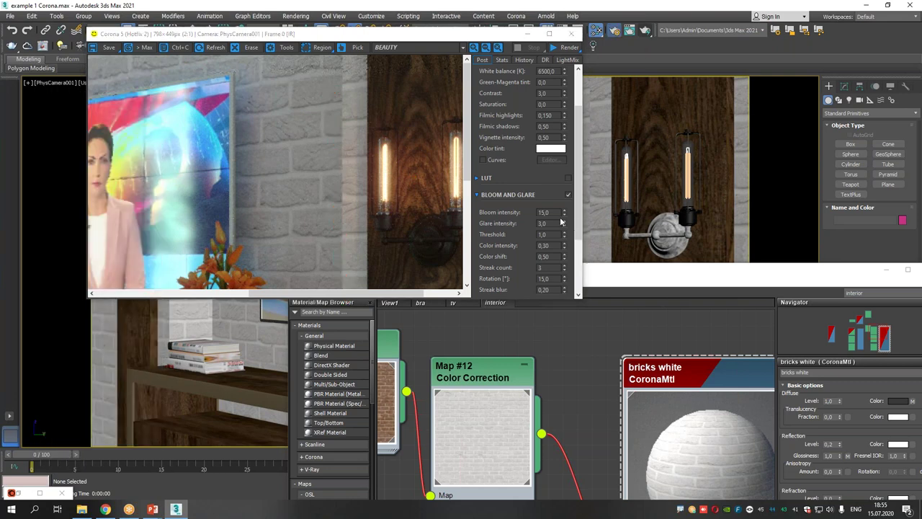
Examine the displacement options in the render setup's performance settings, including New 2.5D displacement
left_click(613, 29)
left_click_drag(412, 189, 402, 139)
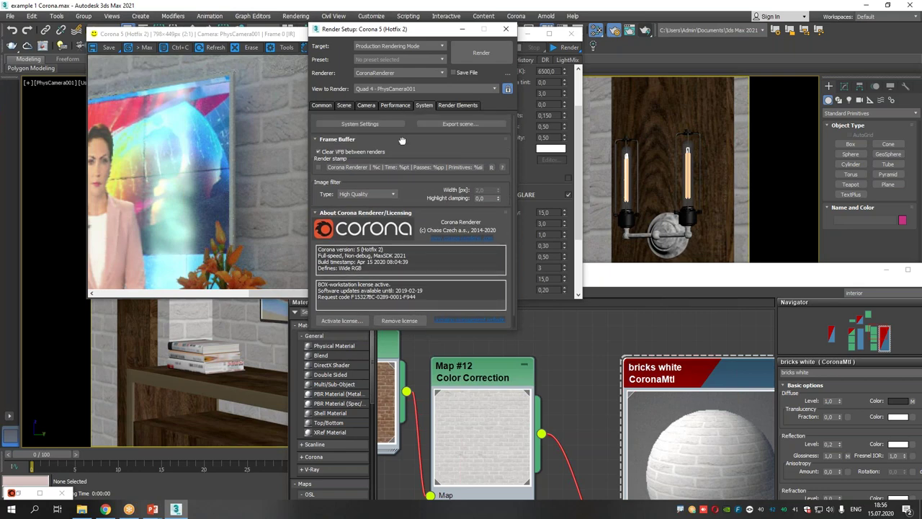
left_click(360, 212)
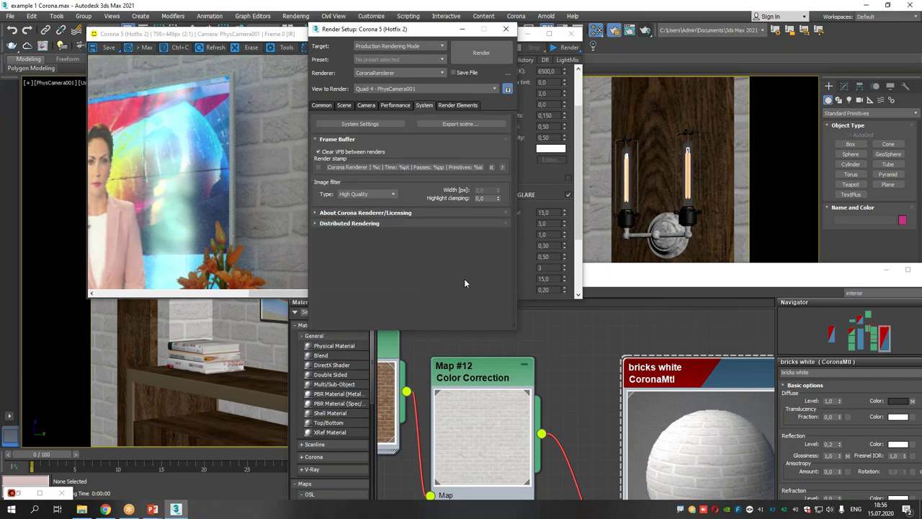
left_click(394, 106)
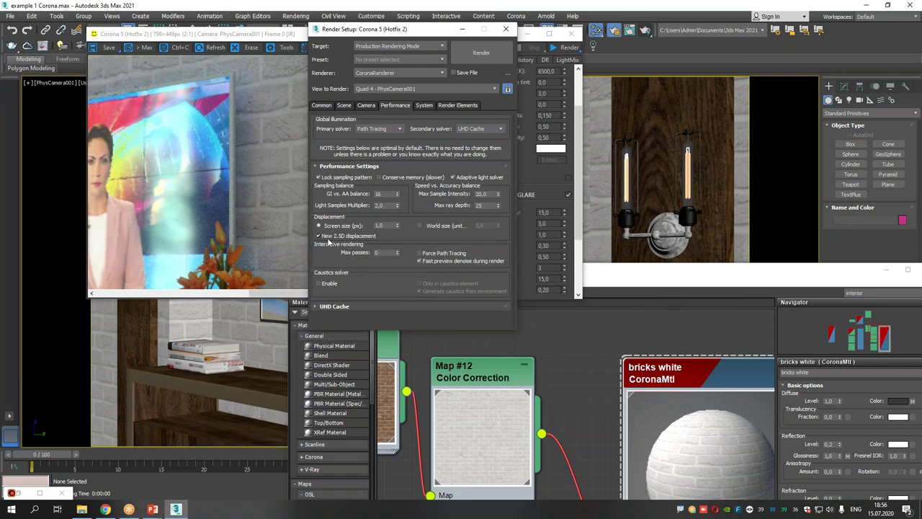
left_click(512, 31)
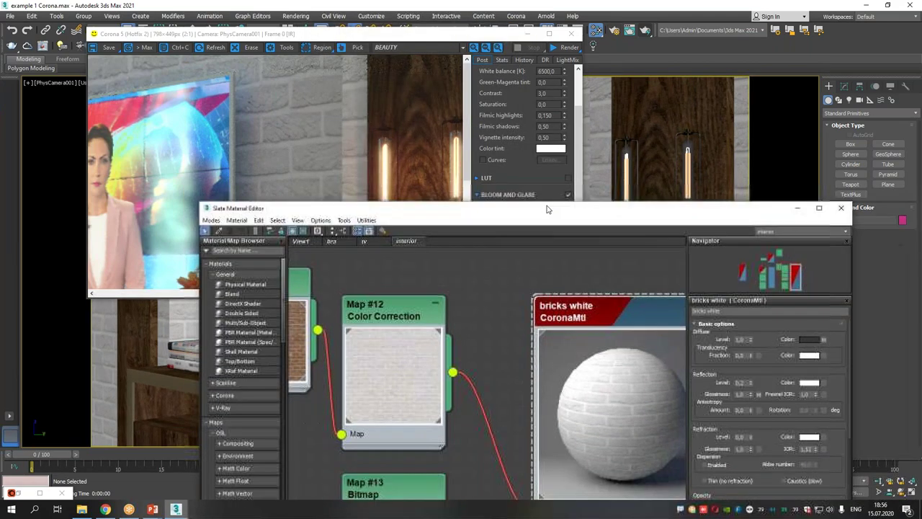
Connect the Map #14 bitmap to the Displacement input of the bricks white material
scroll(528, 389, "down", 3)
scroll(448, 375, "up", 6)
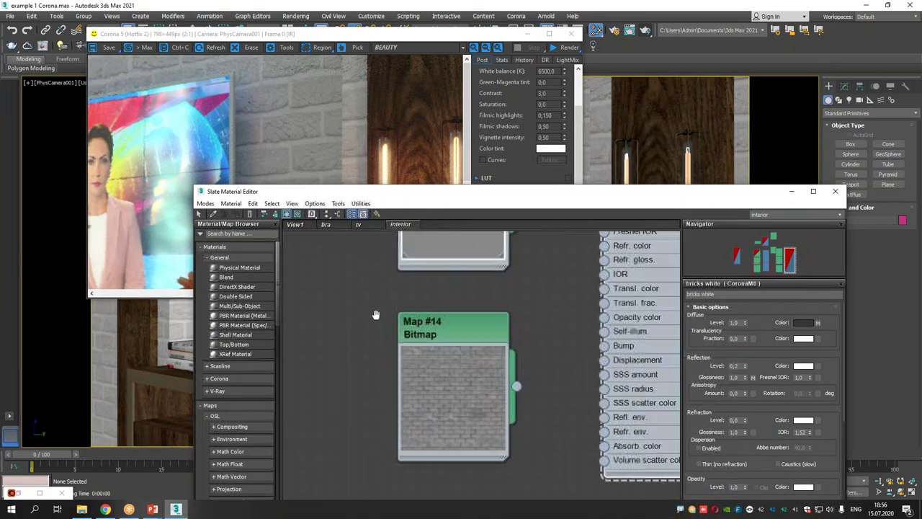
scroll(566, 329, "up", 2)
left_click_drag(458, 365, 546, 340)
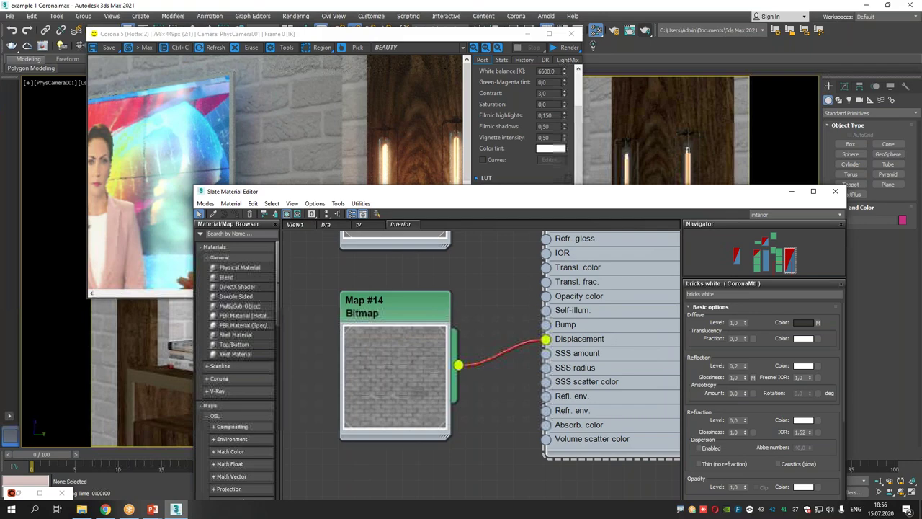
left_click_drag(394, 206, 417, 272)
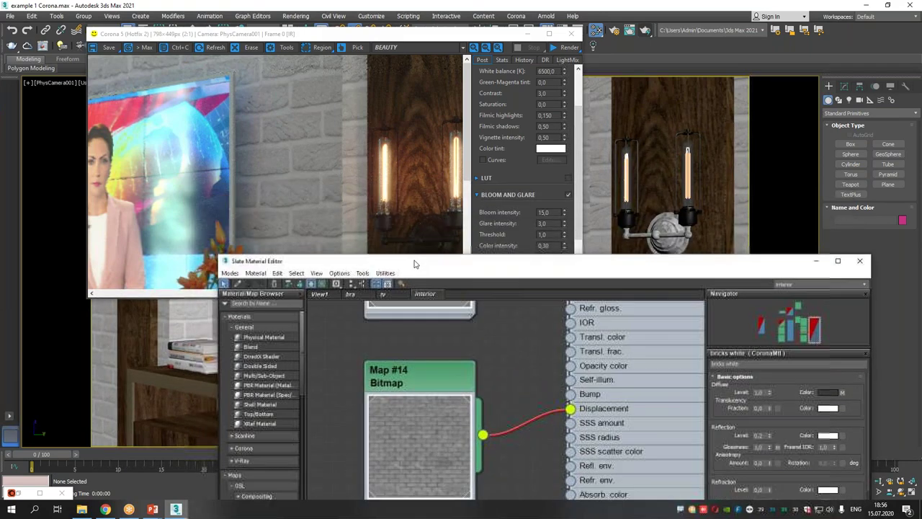
middle_click_drag(531, 288, 531, 363)
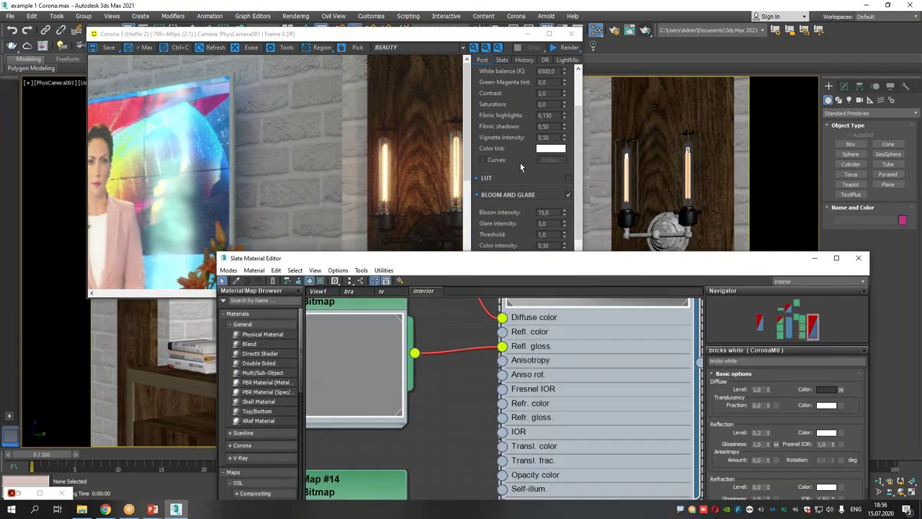
Restart Corona interactive rendering with the updated brick material
left_click(568, 48)
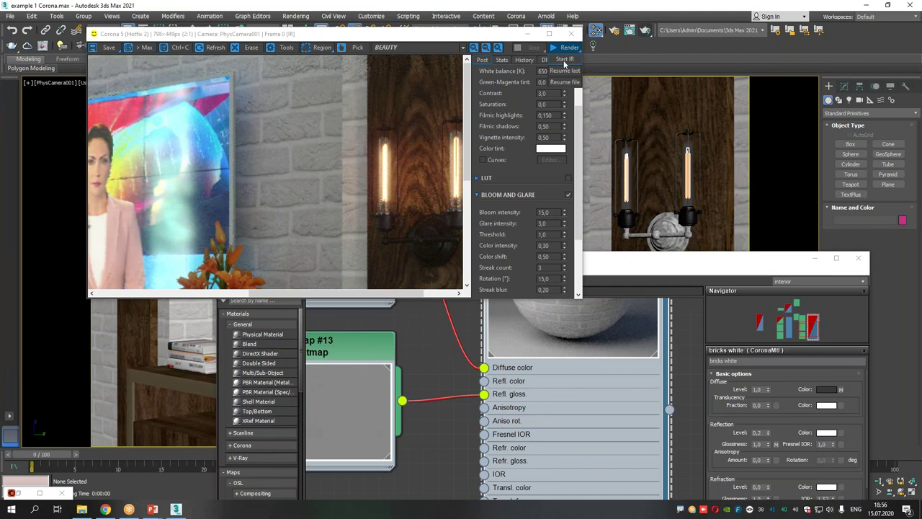
left_click(565, 60)
left_click(582, 328)
scroll(582, 329, "down", 2)
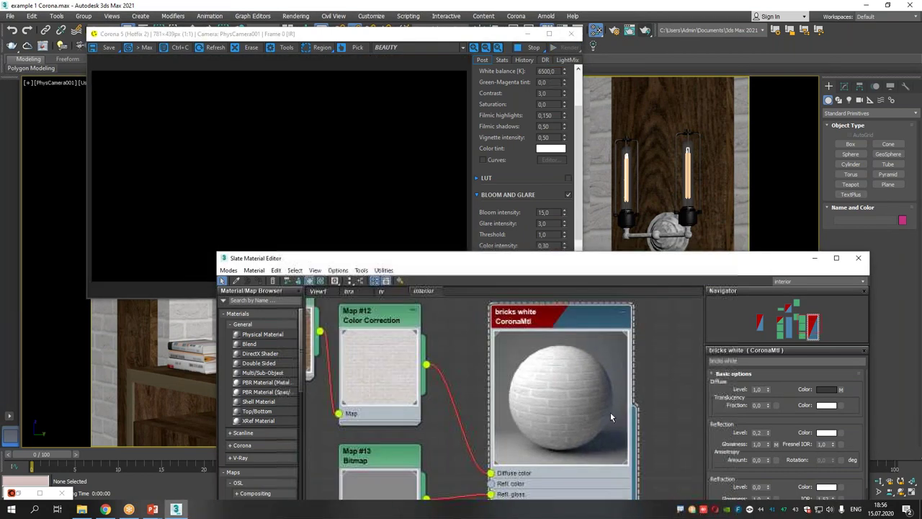
Set the bricks white material's maximum displacement level to 12,0 after trying a lower value
left_click_drag(723, 436, 712, 318)
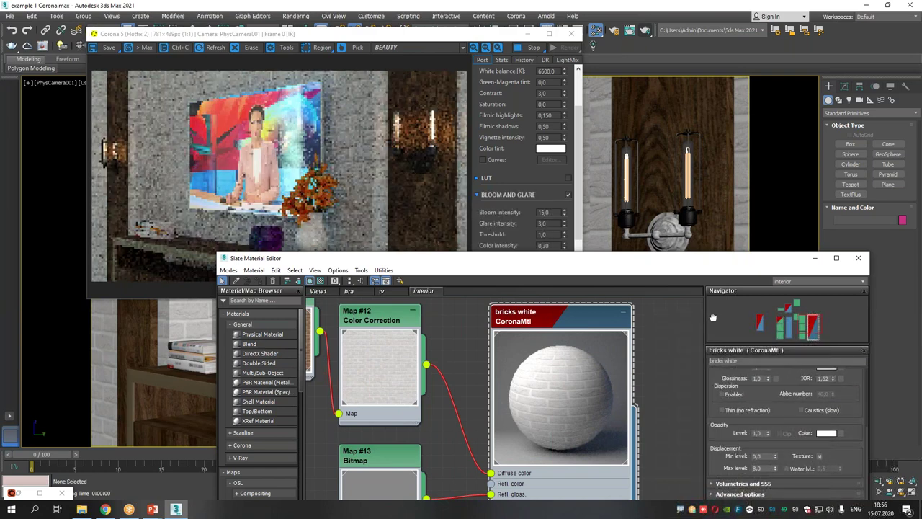
double_click(756, 468)
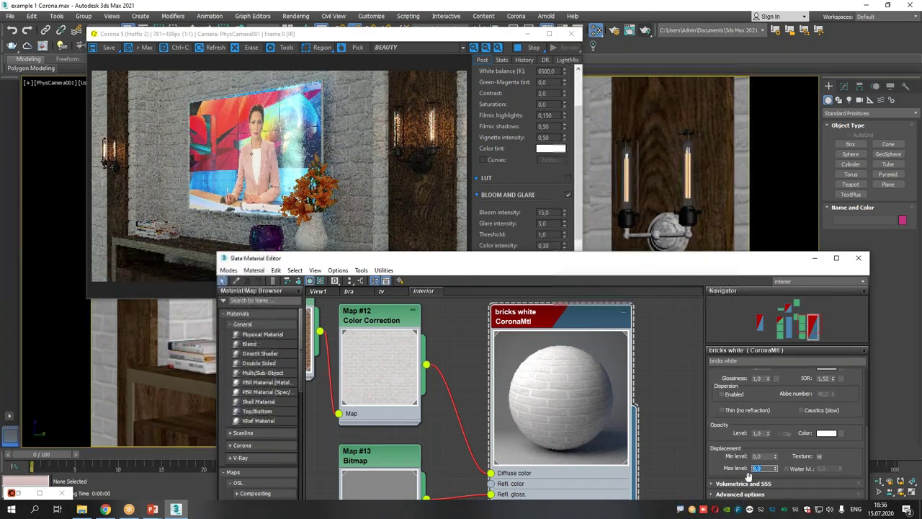
type("0")
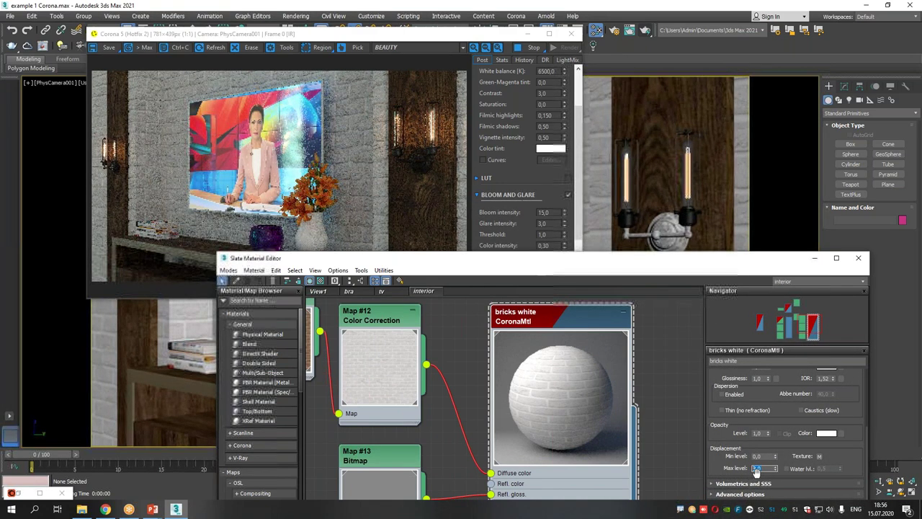
key("Return")
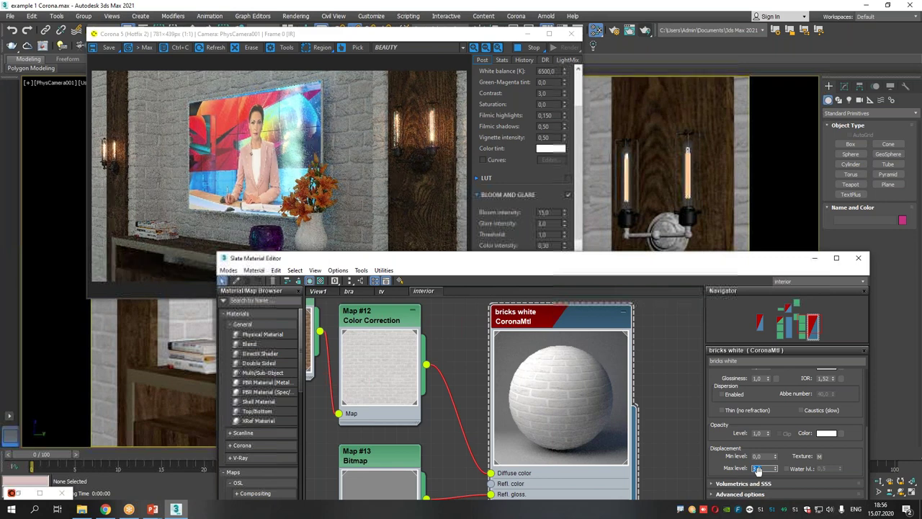
type("3")
key("Return")
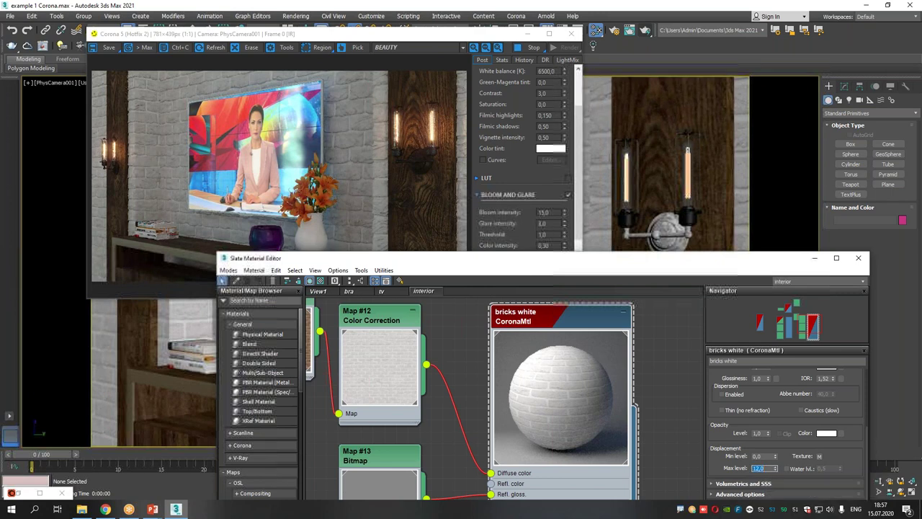
Apply the 12,0 maximum displacement level to the bricks white material and review the Map #14 bitmap feeding its Displacement input
key("Return")
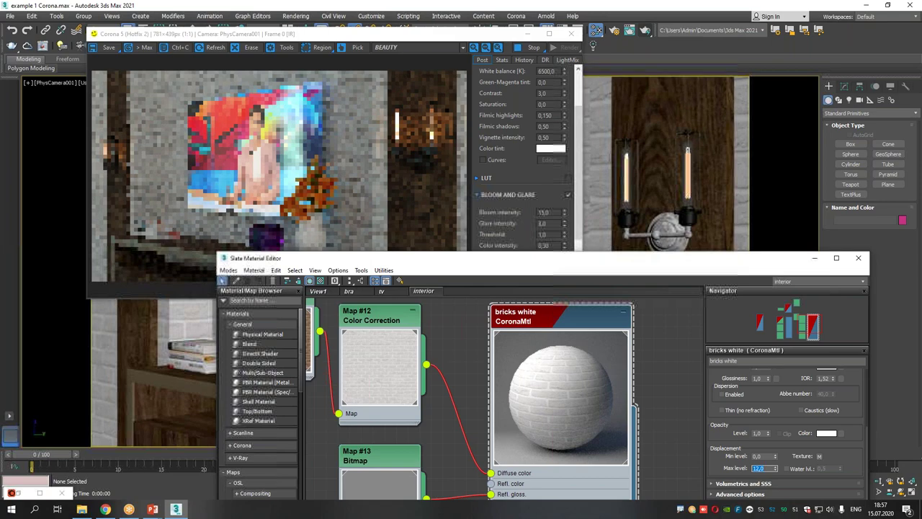
left_click_drag(548, 260, 596, 128)
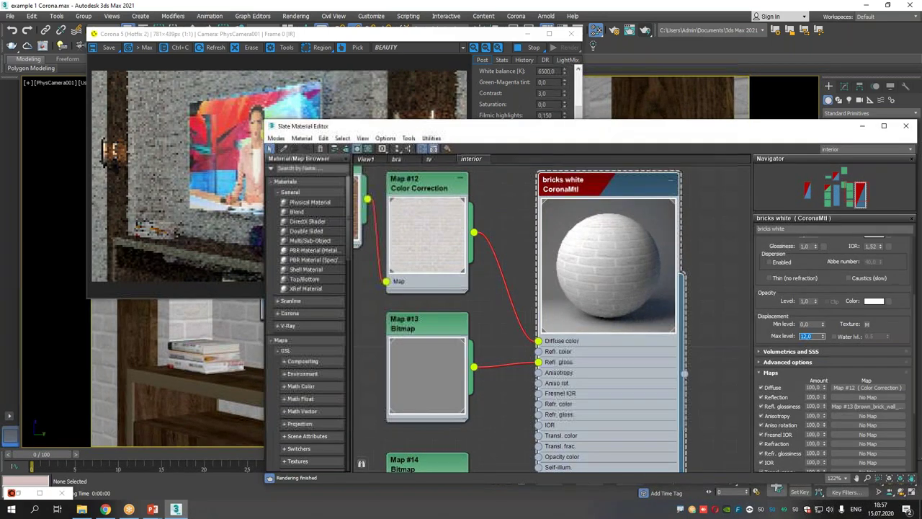
scroll(495, 279, "down", 5)
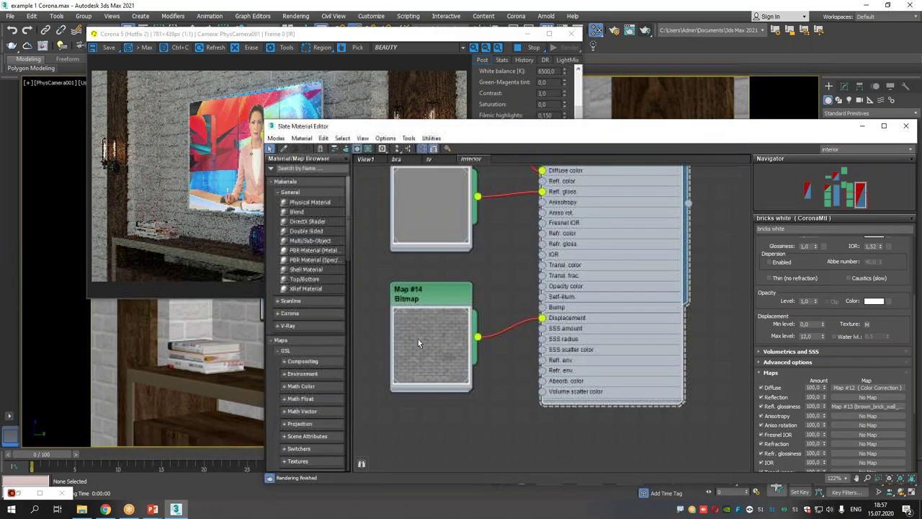
scroll(423, 361, "up", 4)
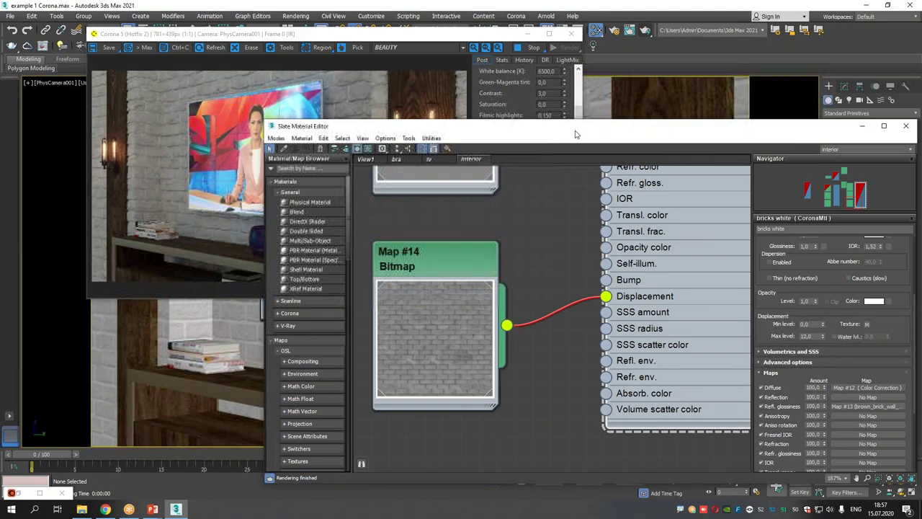
left_click_drag(565, 141, 468, 266)
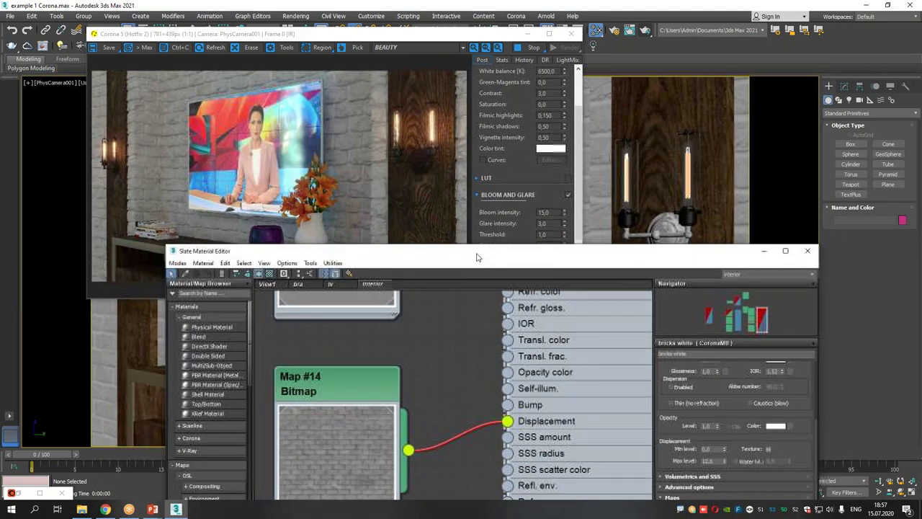
Close the material editor and inspect the displaced brick wall up close in the interactive render
left_click(806, 251)
left_click_drag(375, 34, 624, 60)
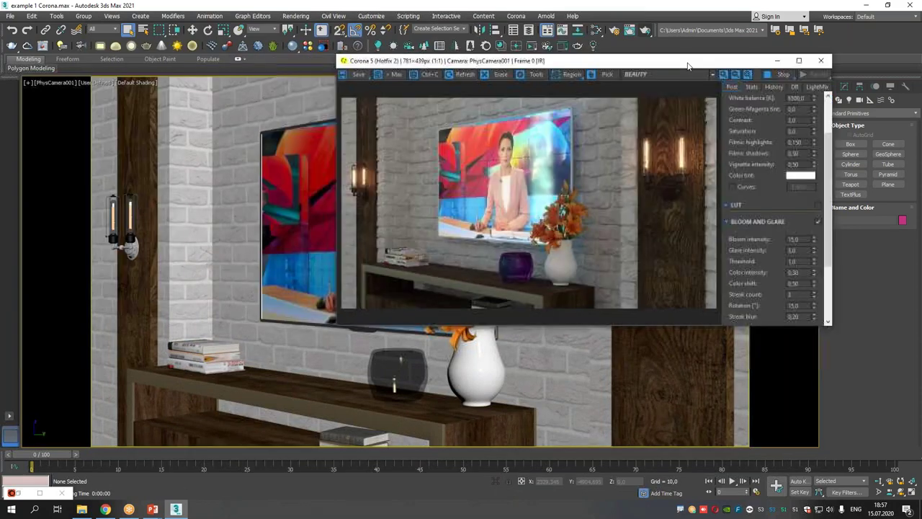
scroll(623, 228, "up", 3)
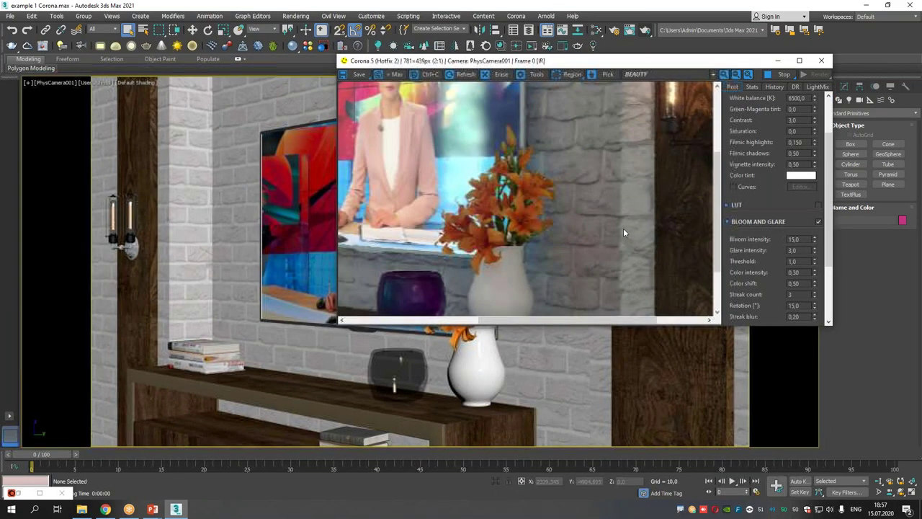
scroll(626, 266, "down", 3)
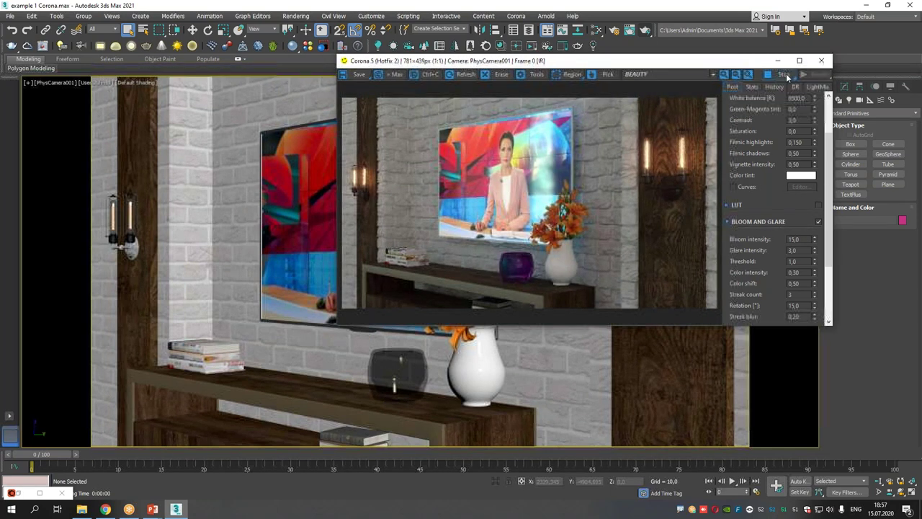
Replace the interactive rendering with a full production render and display its Interactive LightMix element
left_click(812, 75)
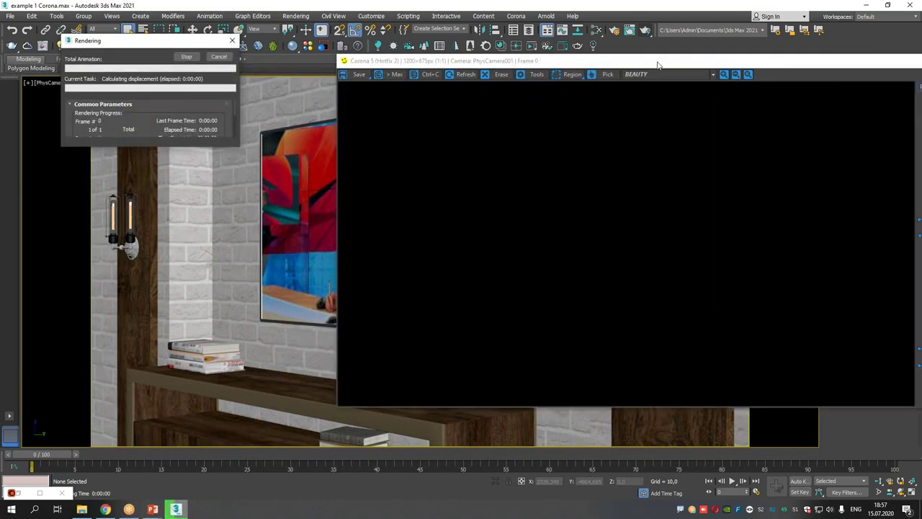
left_click(558, 74)
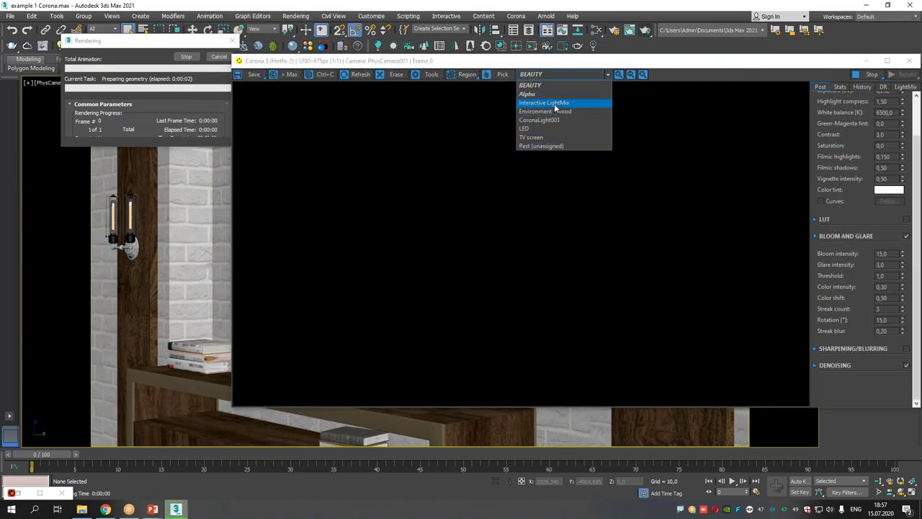
left_click(553, 103)
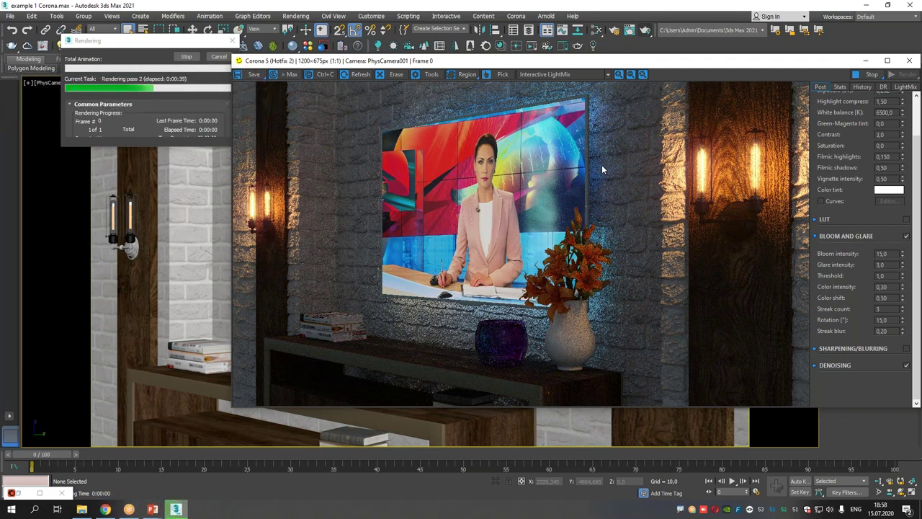
Examine the brick displacement around the wall lamps and the TV in the production render at close range
scroll(299, 198, "up", 1)
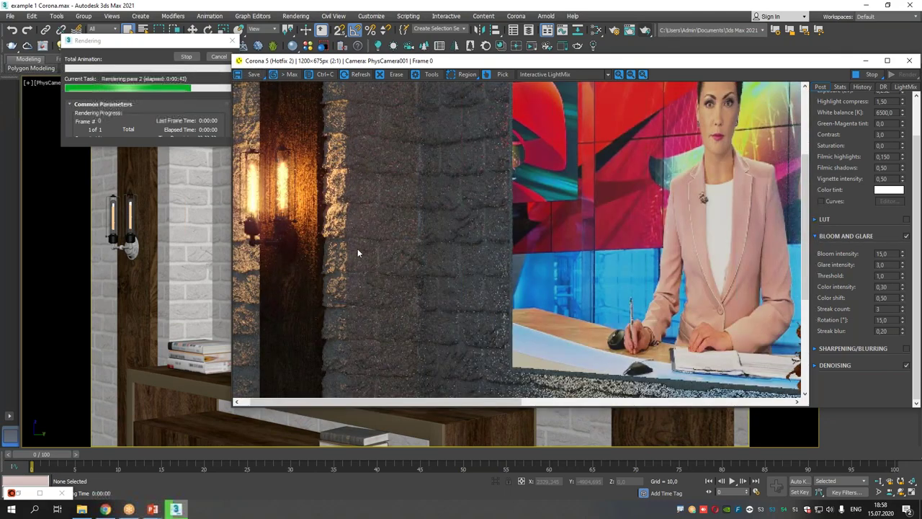
left_click_drag(357, 249, 266, 252)
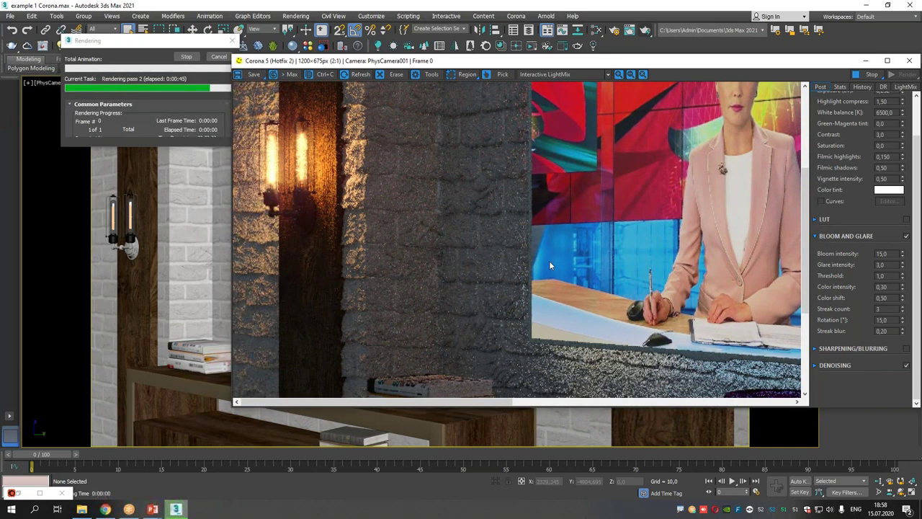
left_click_drag(774, 204, 450, 246)
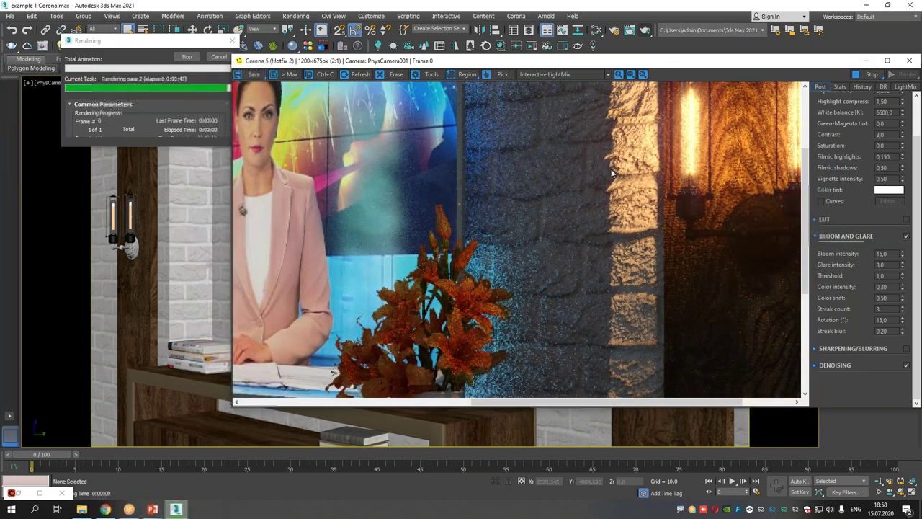
left_click_drag(673, 181, 604, 249)
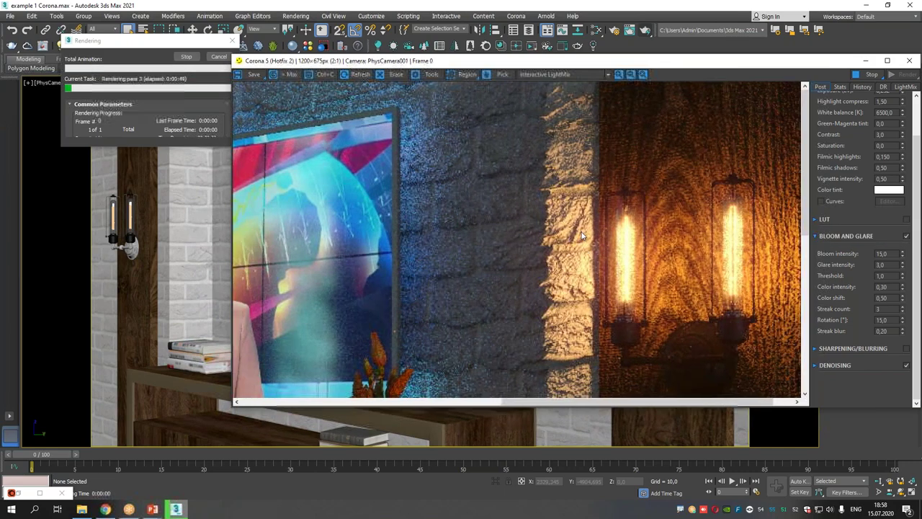
left_click_drag(695, 206, 576, 137)
scroll(655, 204, "down", 1)
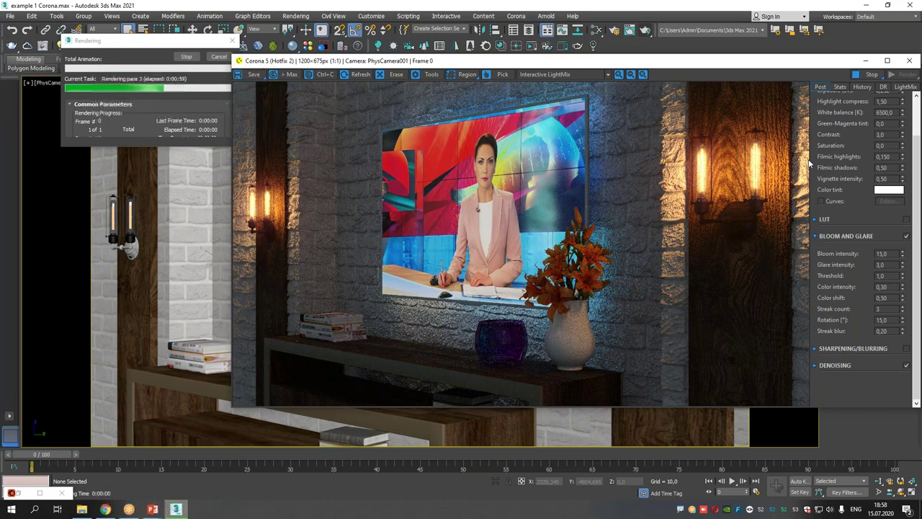
scroll(789, 172, "up", 2)
left_click_drag(788, 172, 677, 219)
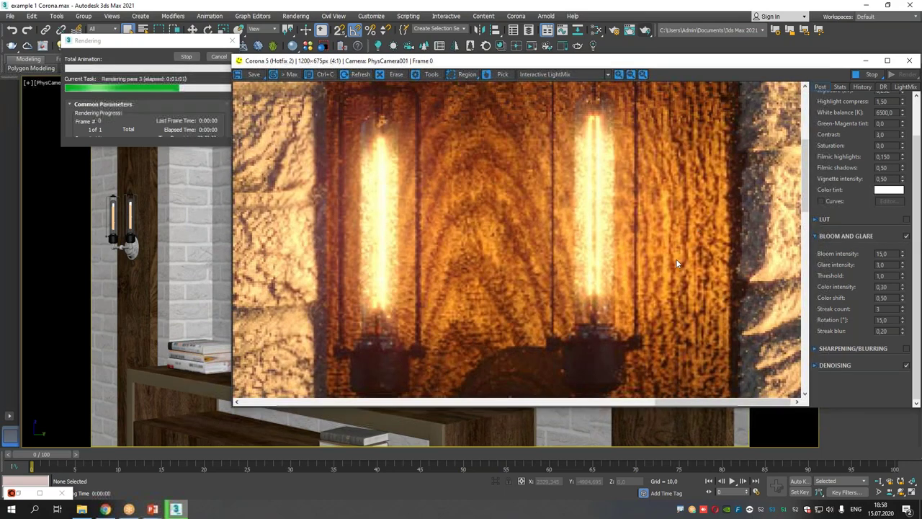
scroll(676, 219, "down", 1)
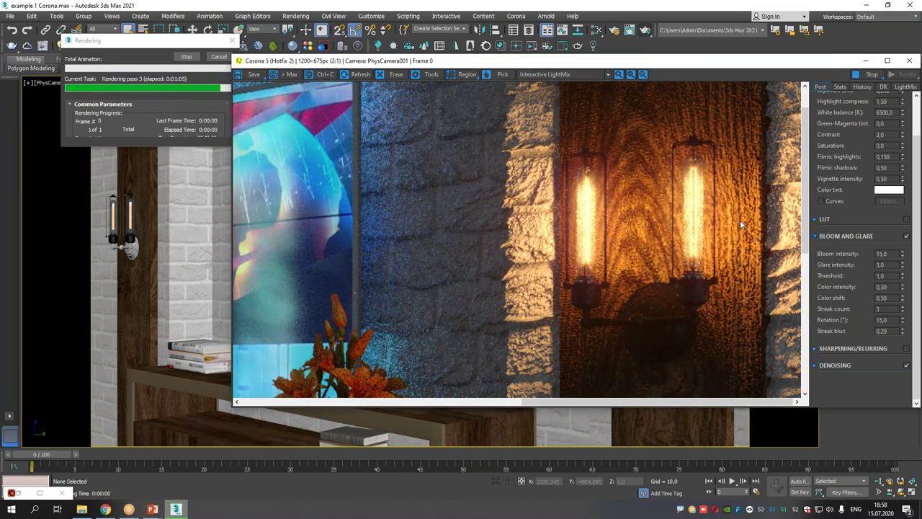
scroll(739, 220, "down", 1)
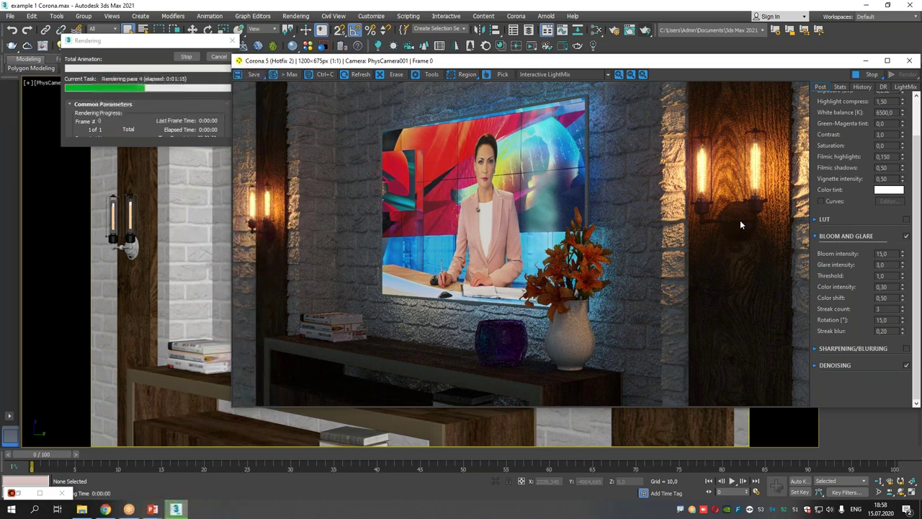
Stop the production render and close the Corona frame buffer
left_click(196, 66)
left_click_drag(308, 65, 312, 54)
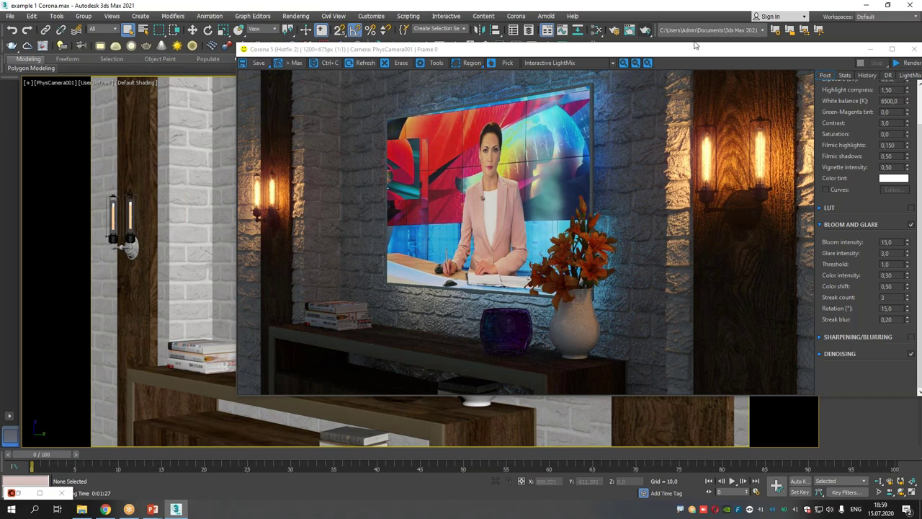
left_click(913, 48)
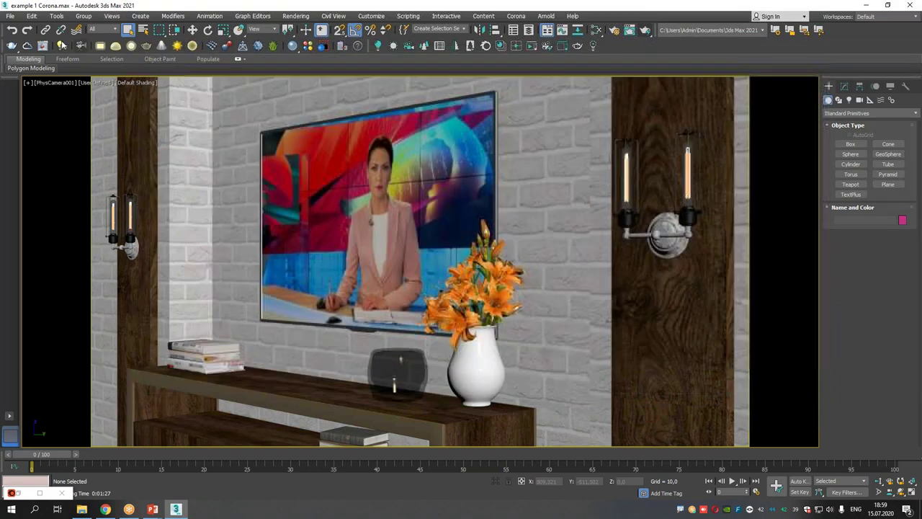
Reset the scene without saving changes and open the recent file example 2 Vray.max, adopting the file's unit scale
left_click(14, 17)
left_click(29, 42)
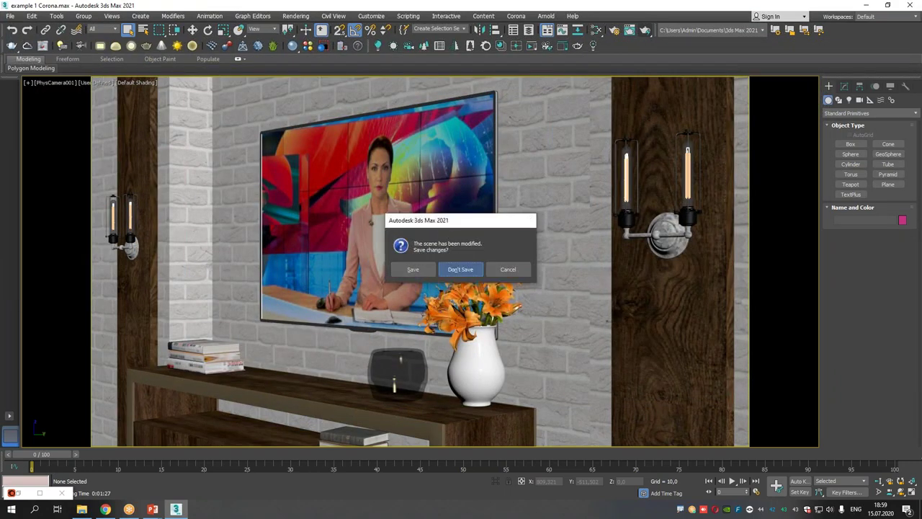
key("Return")
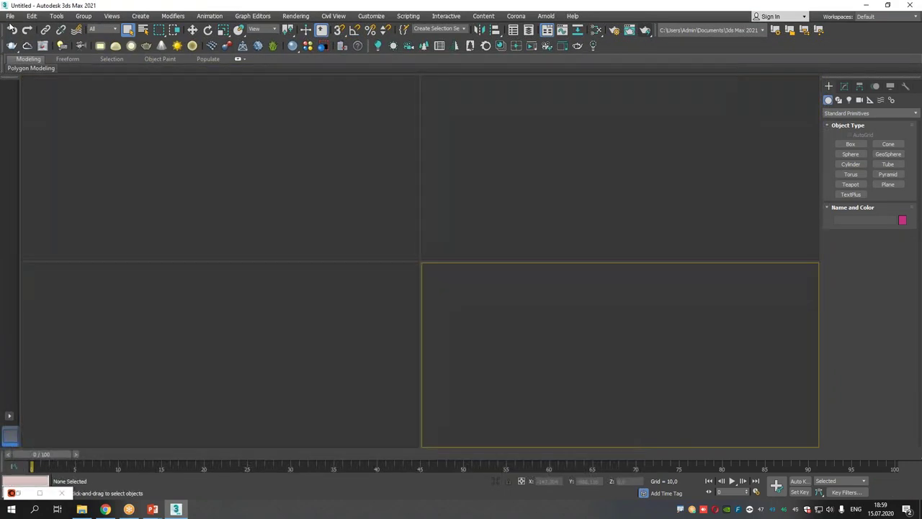
left_click(10, 16)
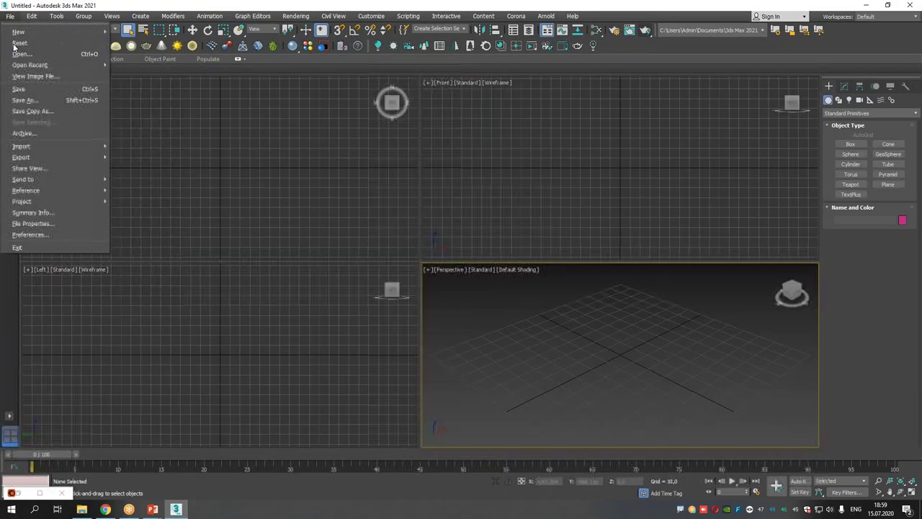
mouse_move(26, 66)
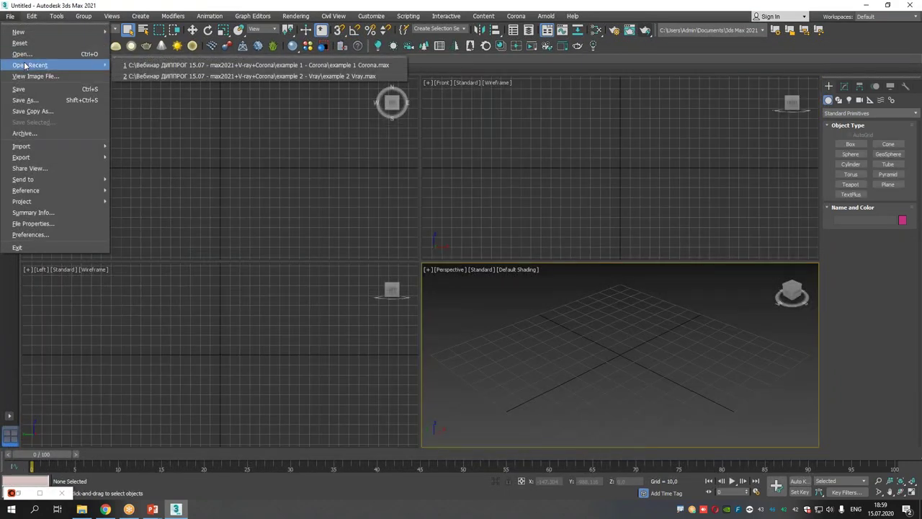
left_click(335, 76)
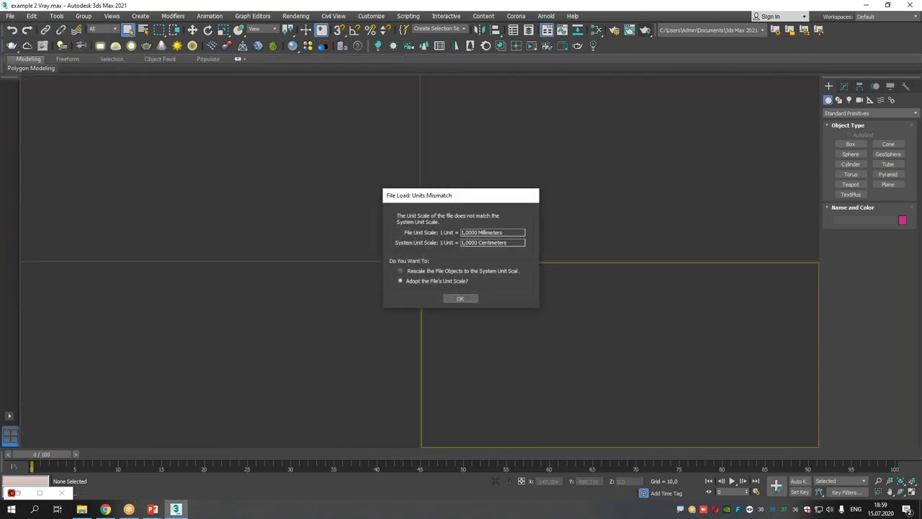
left_click(462, 299)
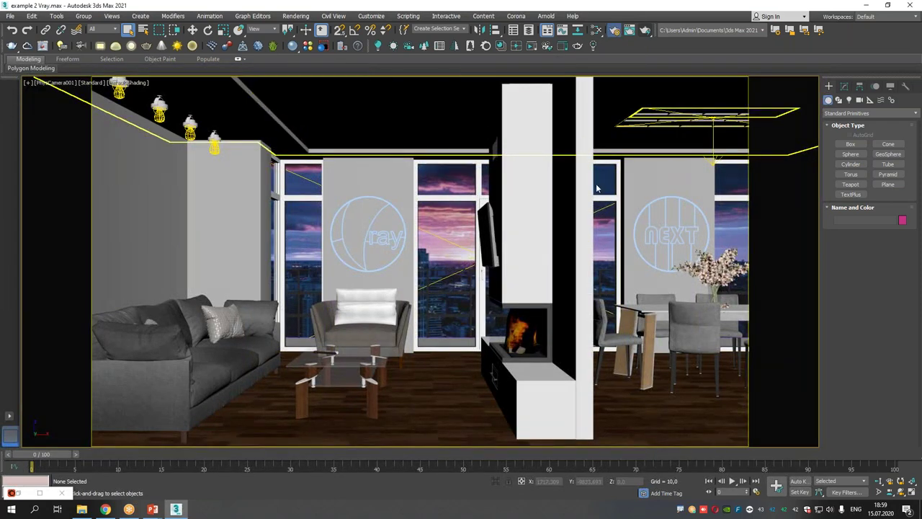
Set the V-Ray render output width to 900 and render the PhysCamera001 view
key("F10")
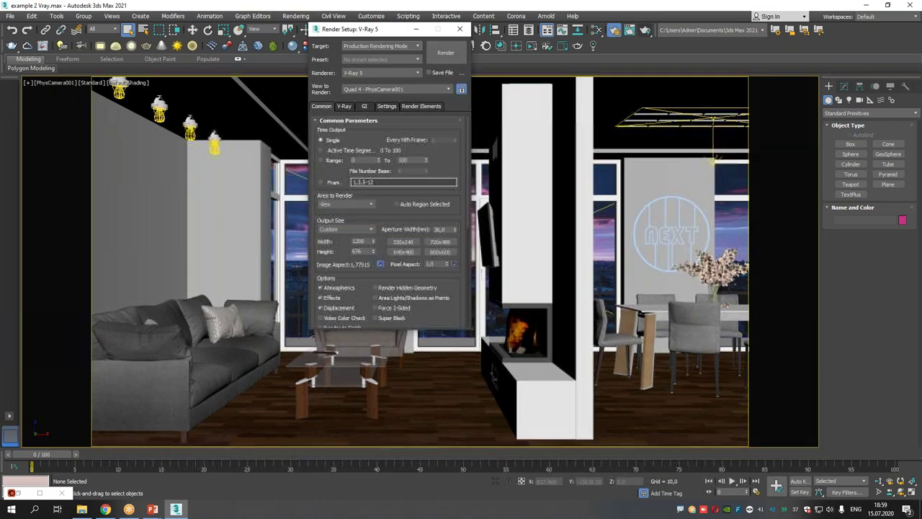
double_click(364, 241)
type("9")
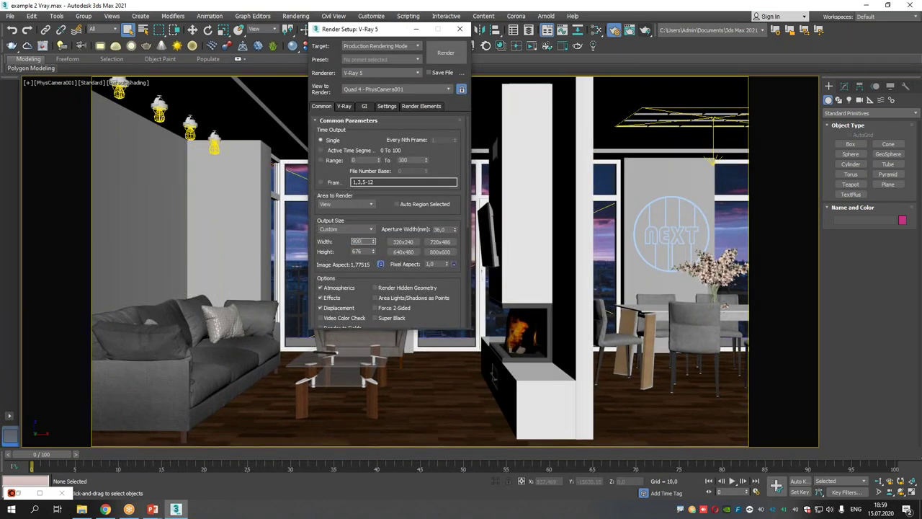
left_click(448, 52)
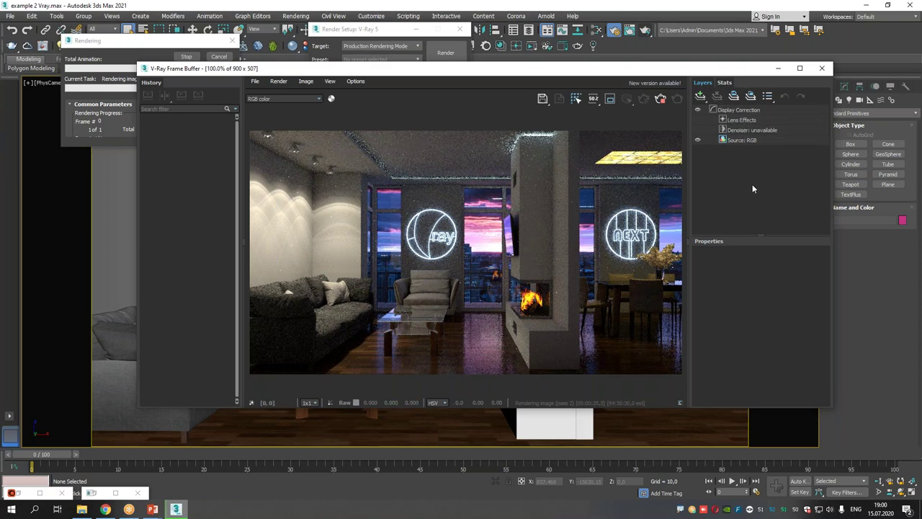
Examine the Lens Effects, Denoiser and Source layer properties in the V-Ray Frame Buffer, trying LightMix before returning the source to RGB
left_click(749, 119)
left_click_drag(759, 235, 759, 201)
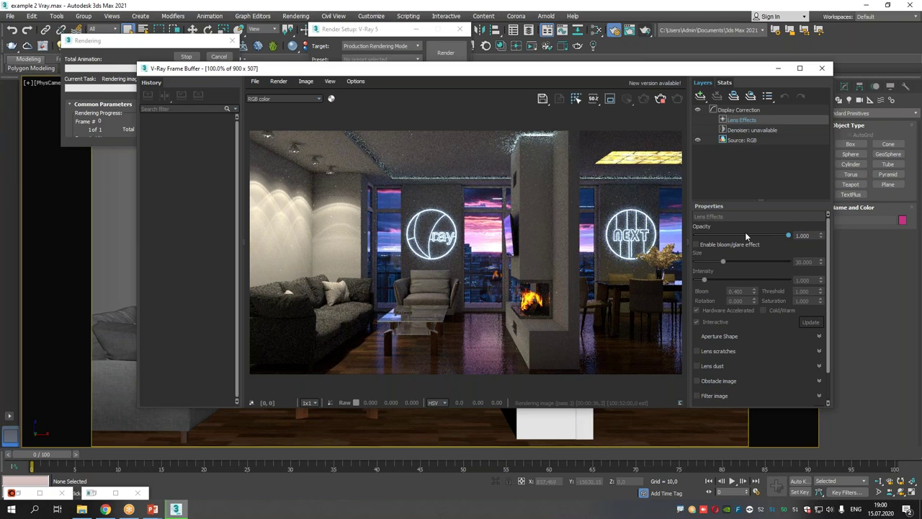
left_click(746, 131)
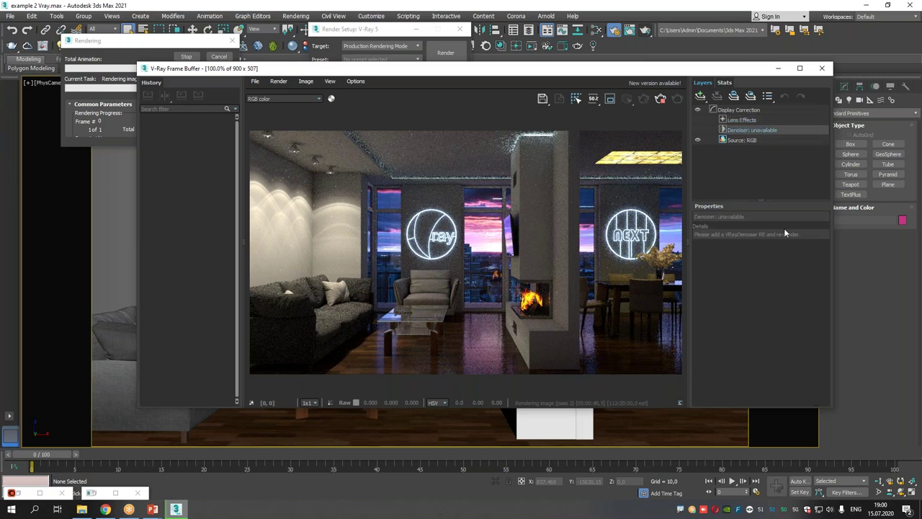
left_click(731, 141)
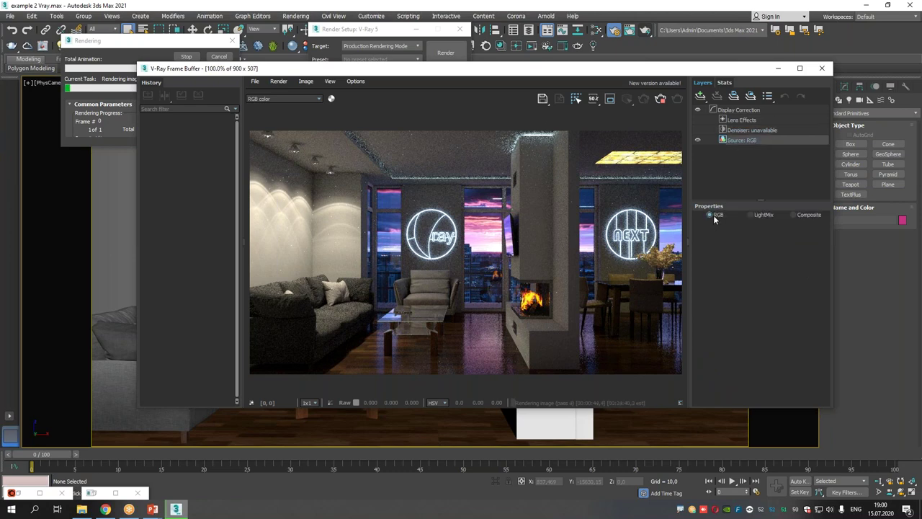
left_click(751, 214)
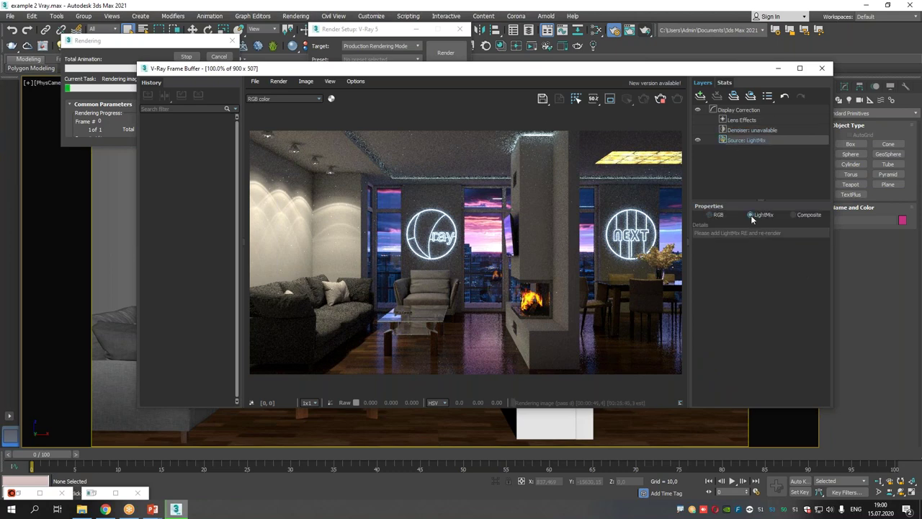
left_click(707, 214)
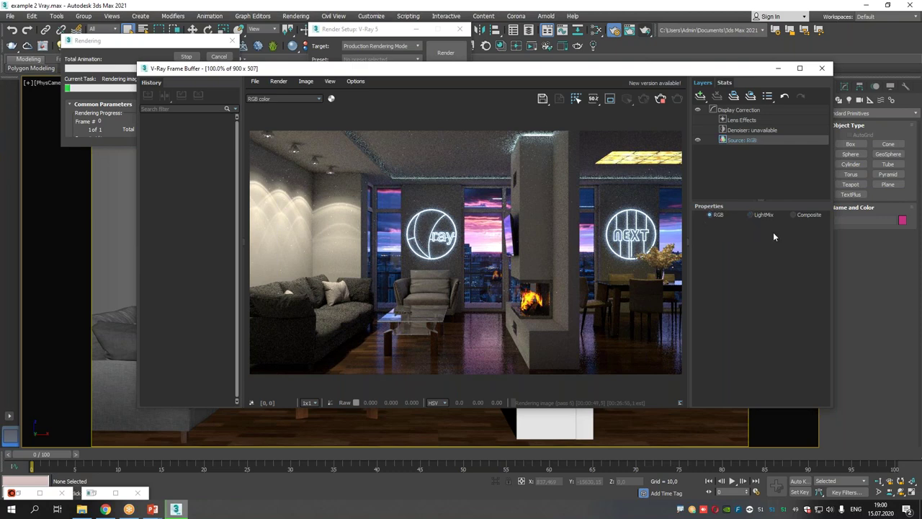
Review the available correction layer types in the frame buffer and cancel the running V-Ray render
left_click(709, 101)
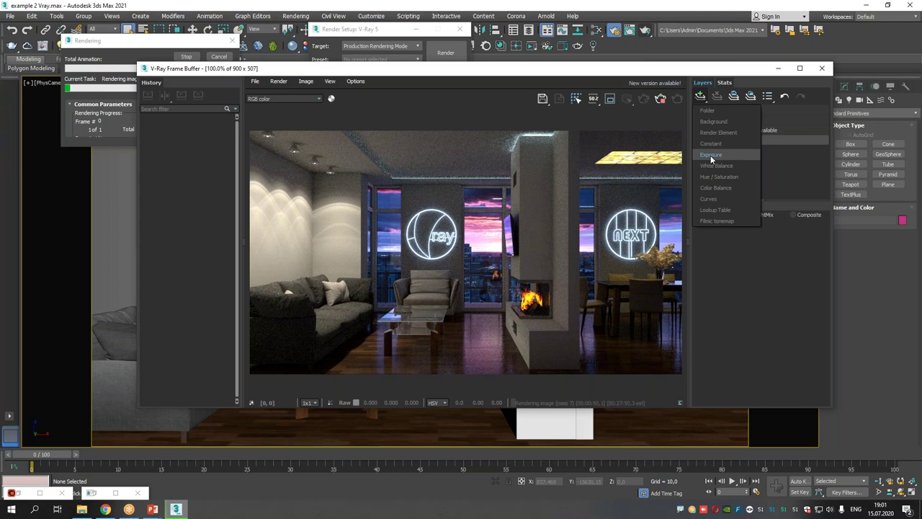
left_click_drag(671, 70, 652, 96)
left_click(680, 124)
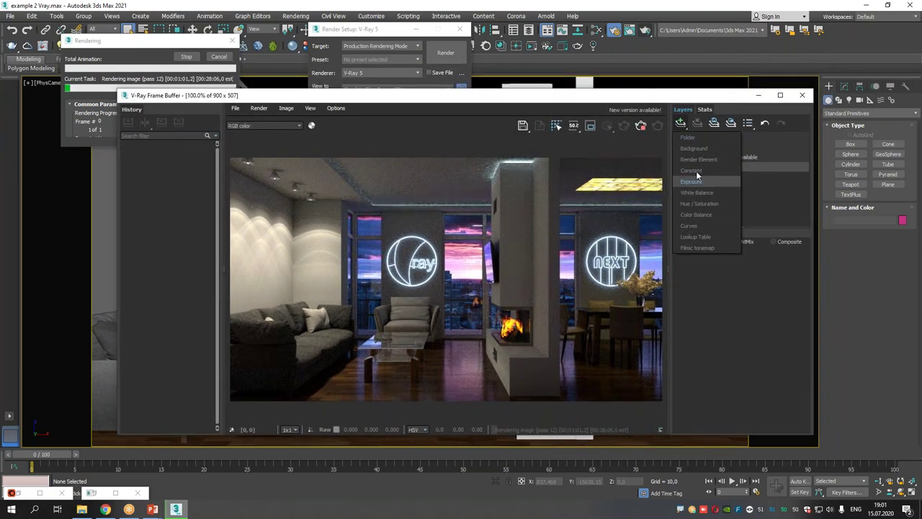
left_click(664, 97)
left_click(177, 66)
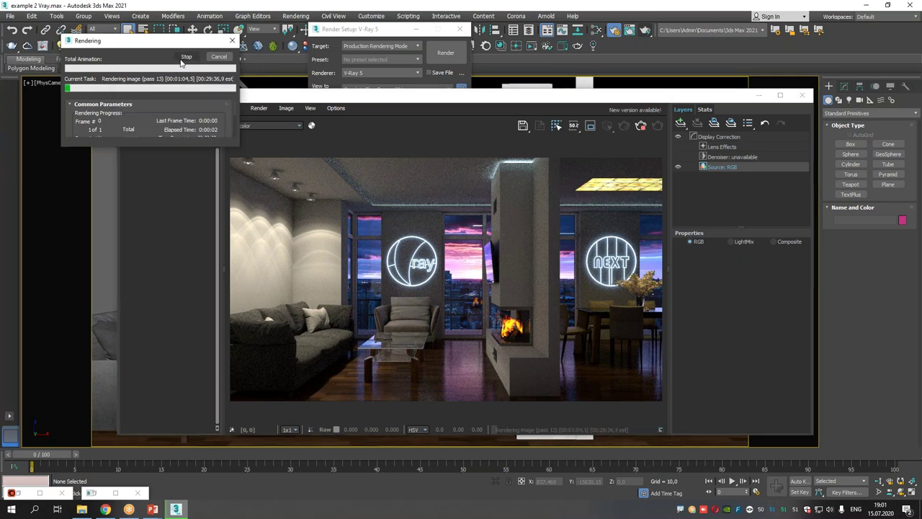
left_click(218, 56)
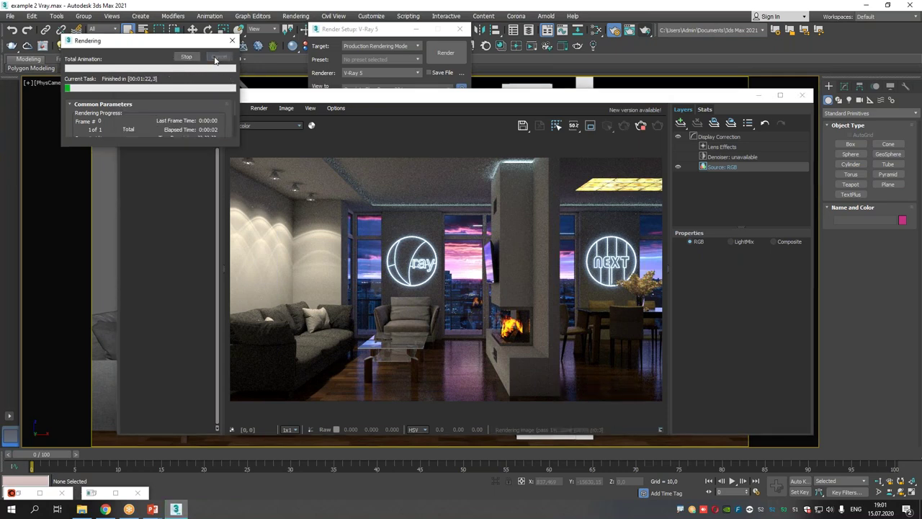
Add an Exposure layer with Exposure 1.207, Highlight Burn 0.483 and Contrast 0.054, then close the frame buffer and render setup
left_click(684, 126)
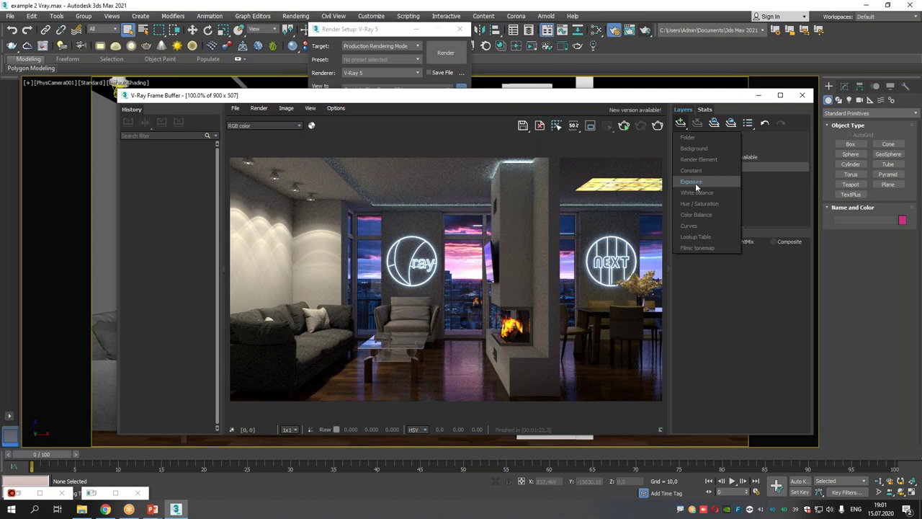
left_click(672, 101)
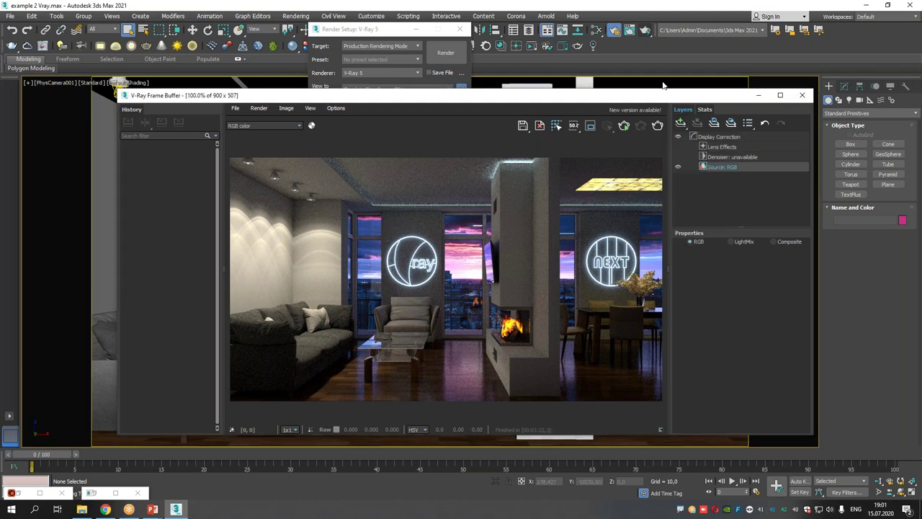
left_click_drag(670, 97, 656, 52)
left_click(702, 100)
left_click(701, 92)
left_click(664, 77)
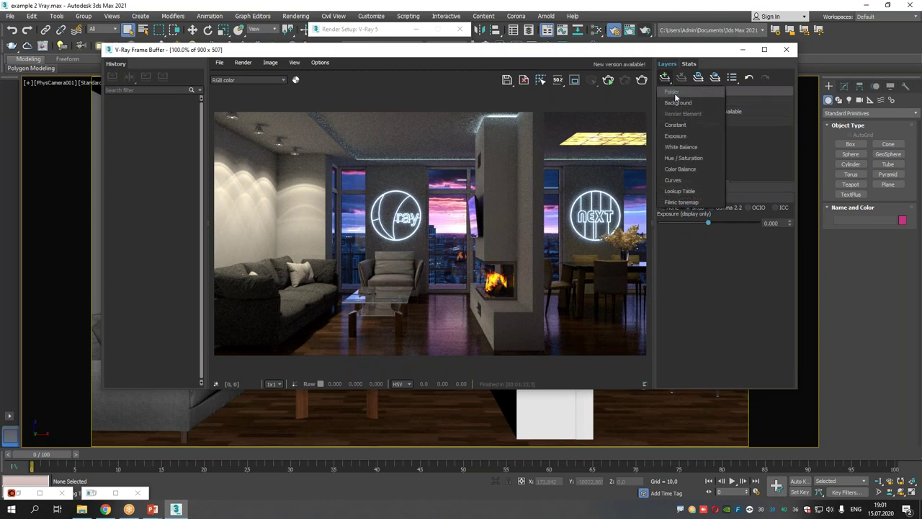
left_click(677, 136)
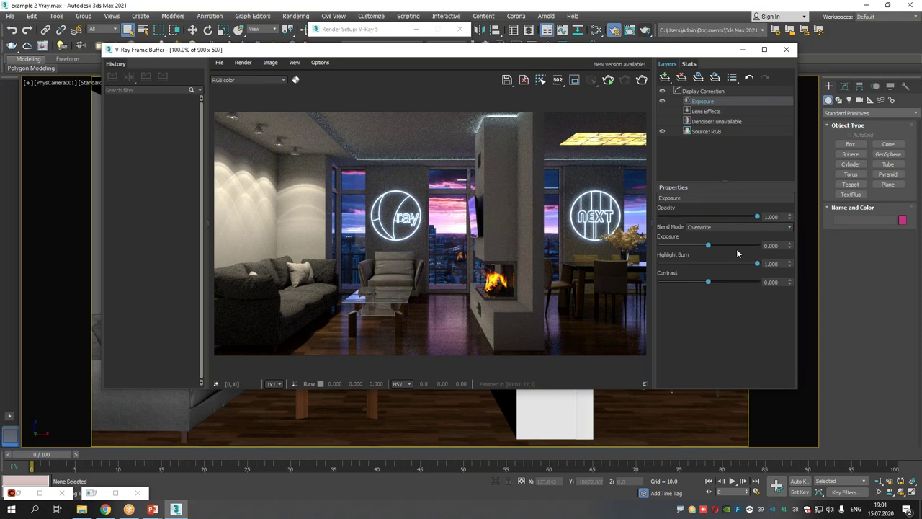
mouse_move(709, 247)
left_mouse_down()
mouse_move(723, 246)
mouse_move(709, 264)
mouse_move(724, 245)
mouse_move(706, 264)
mouse_move(711, 285)
left_mouse_up()
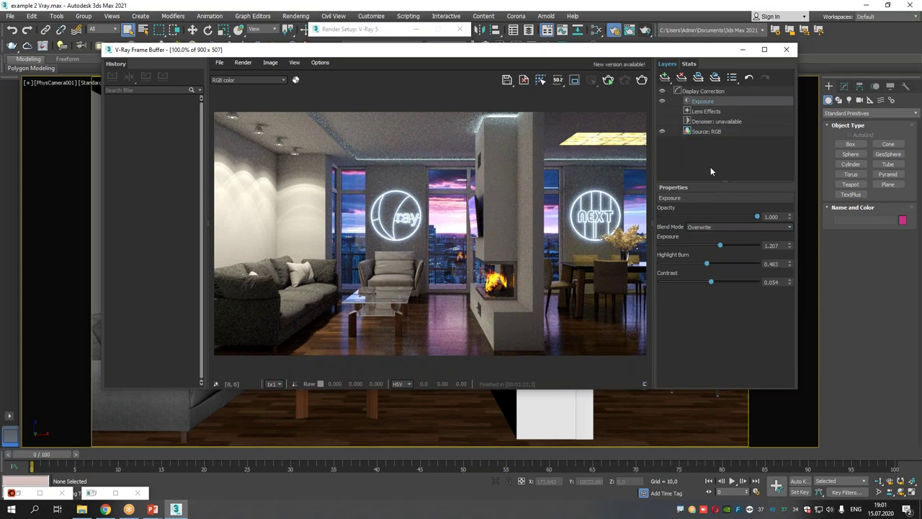
left_click(787, 51)
key("Escape")
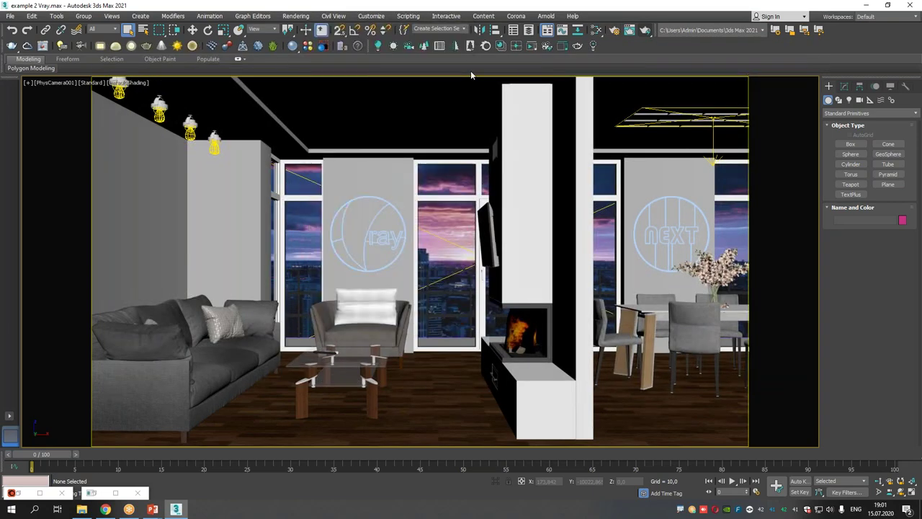
Open the V-Ray Asset Browser and look through the material library categories from Bricks to Fabric
left_click(307, 47)
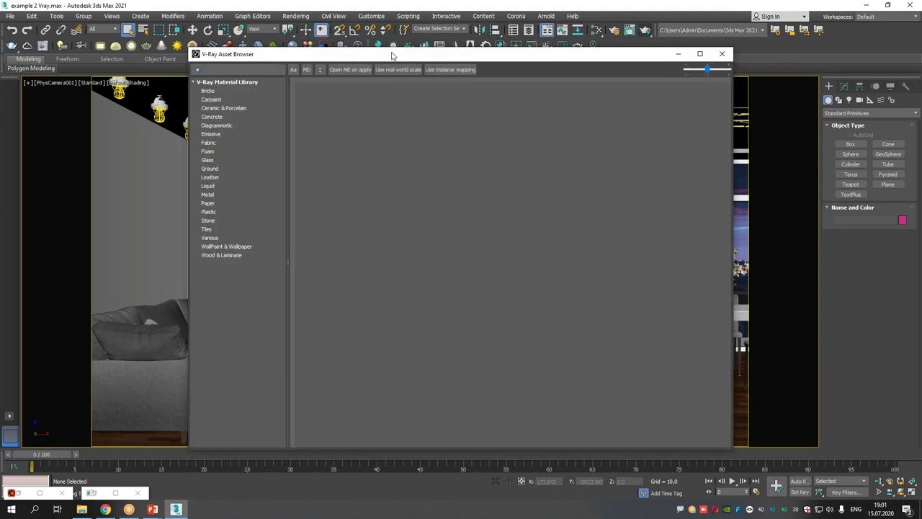
left_click_drag(392, 55, 377, 41)
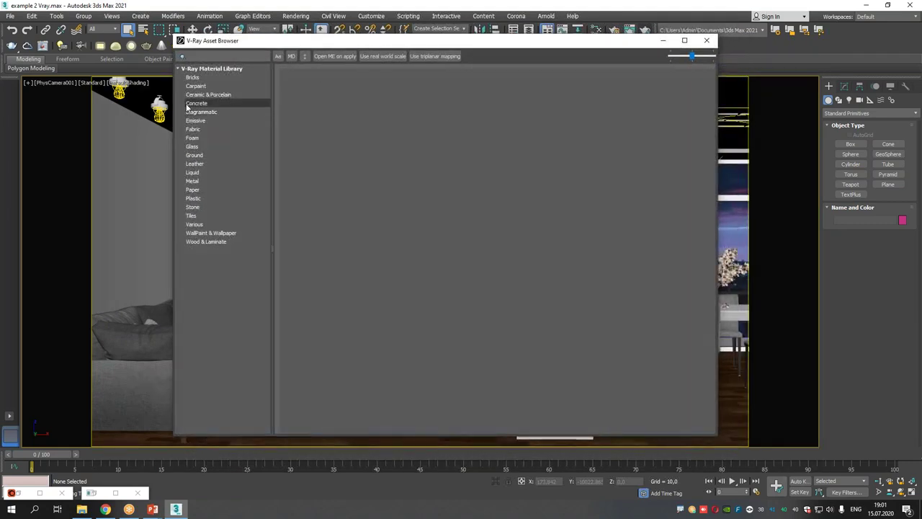
left_click(192, 77)
scroll(343, 174, "down", 2)
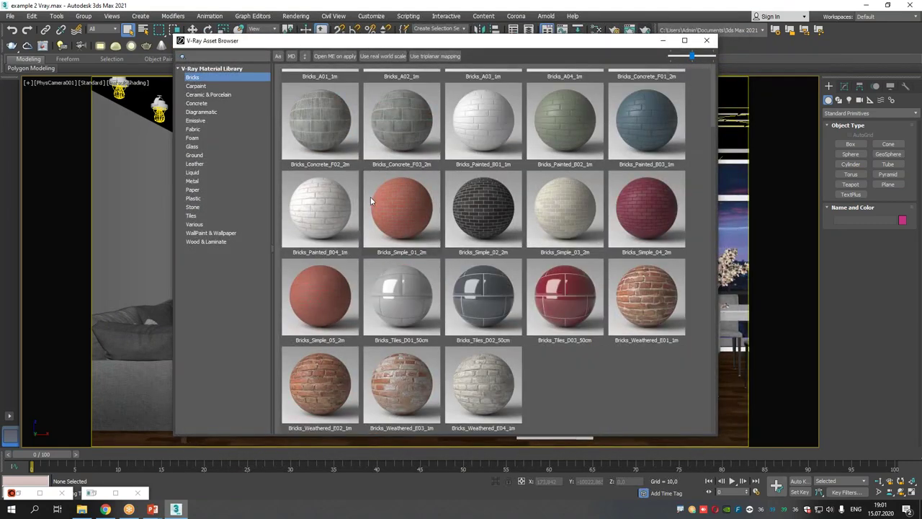
left_click(214, 95)
left_click(207, 86)
left_click(206, 95)
left_click(206, 103)
left_click(206, 112)
left_click(204, 129)
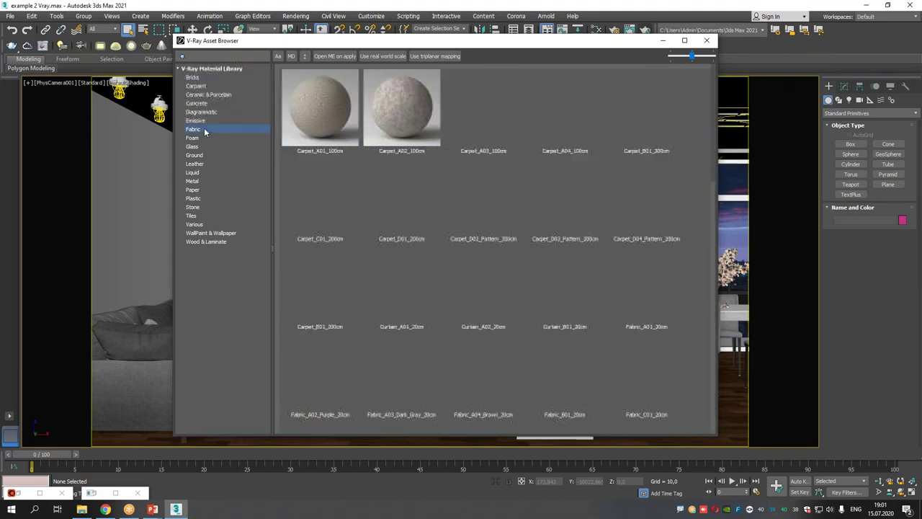
Look through the remaining V-Ray material categories from Foam to WallPaint & Wallpaper
left_click(204, 137)
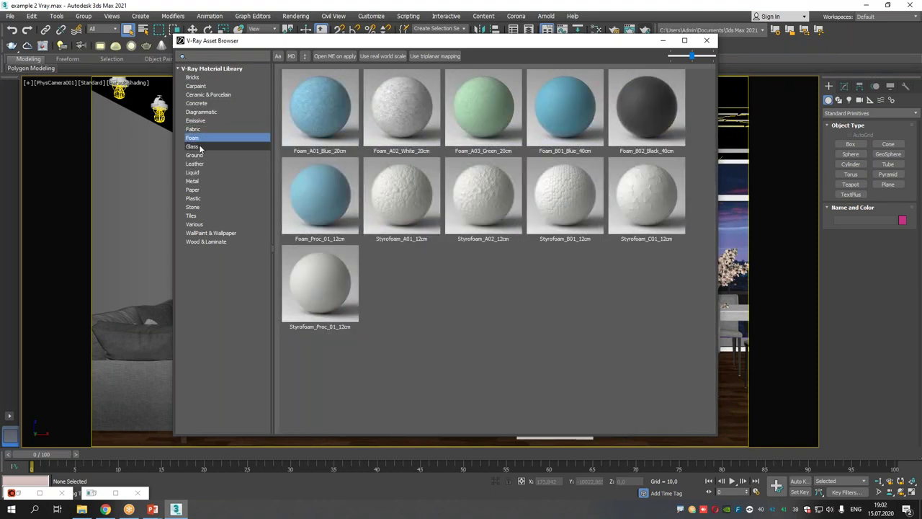
left_click(200, 147)
left_click(201, 156)
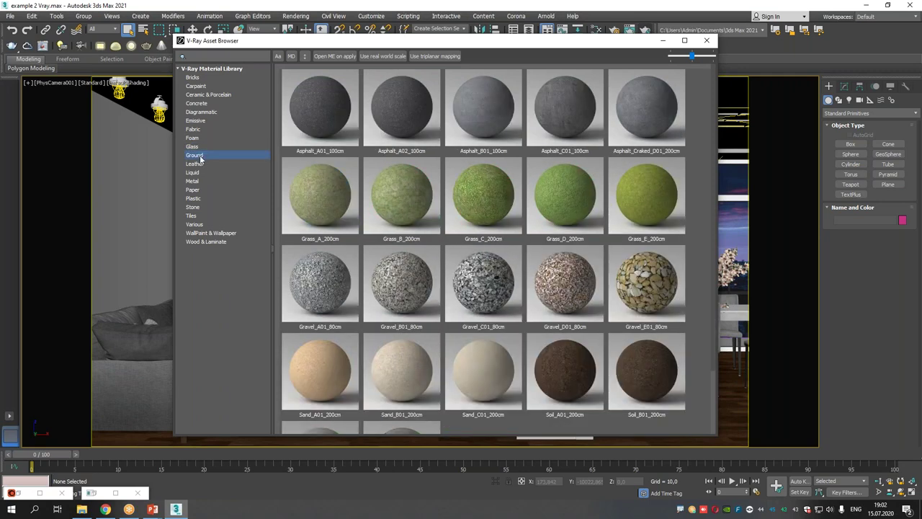
left_click(201, 164)
left_click(199, 173)
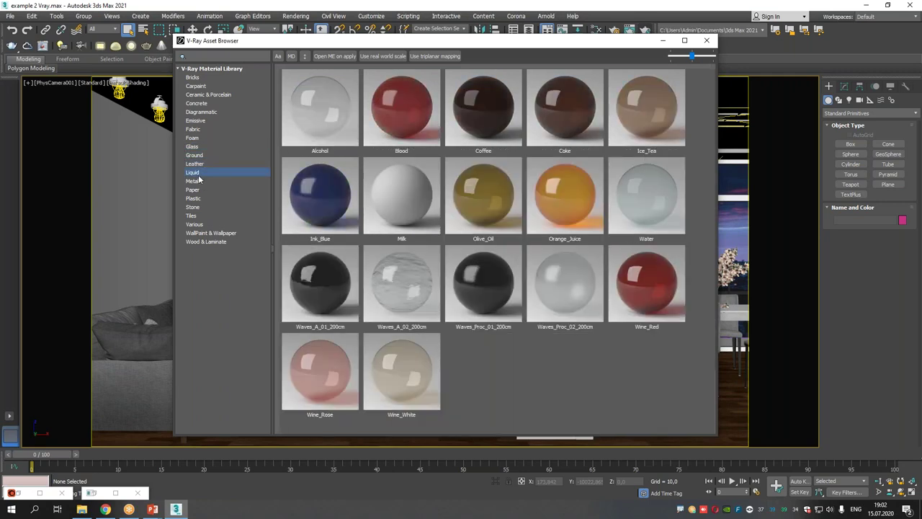
left_click(198, 181)
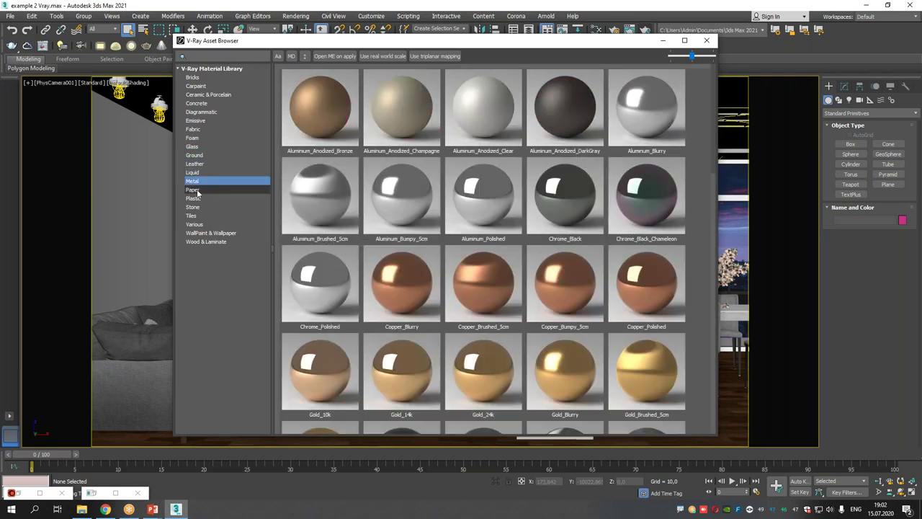
left_click(197, 191)
left_click(198, 199)
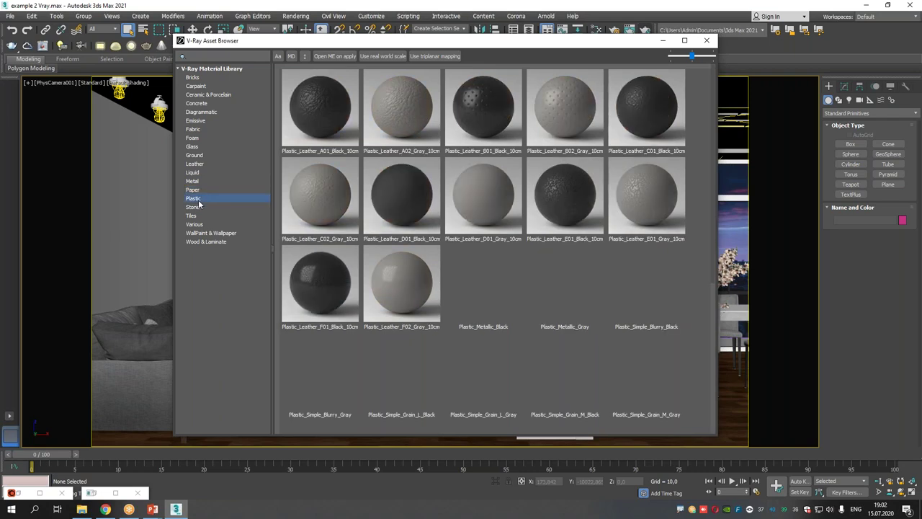
left_click(194, 208)
left_click(193, 215)
left_click(200, 224)
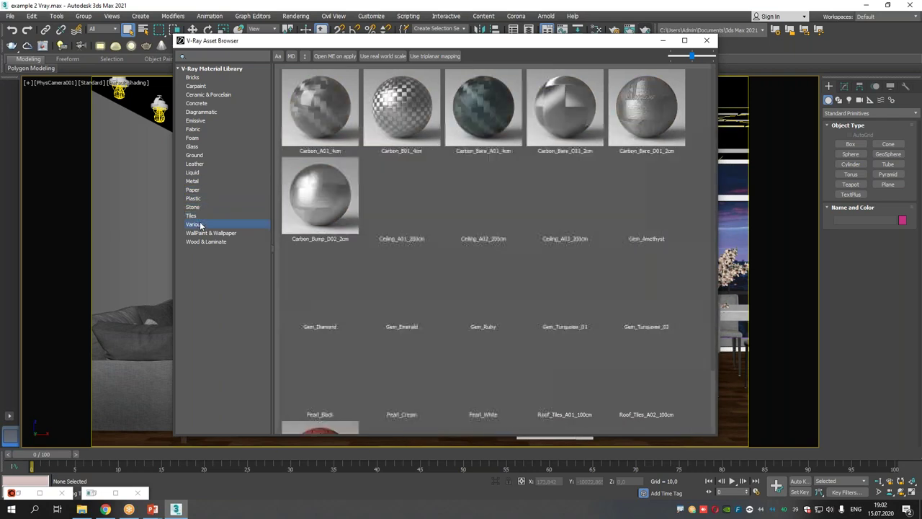
left_click(207, 232)
scroll(555, 247, "down", 5)
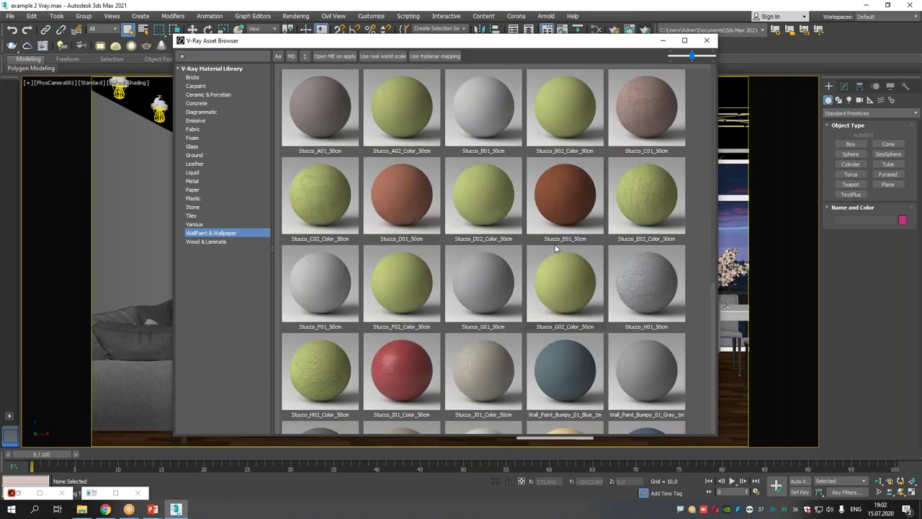
Add the Stucco_A02_Color_50cm material to the scene, apply it to the walls object and close the asset browser
left_click_drag(319, 44, 410, 64)
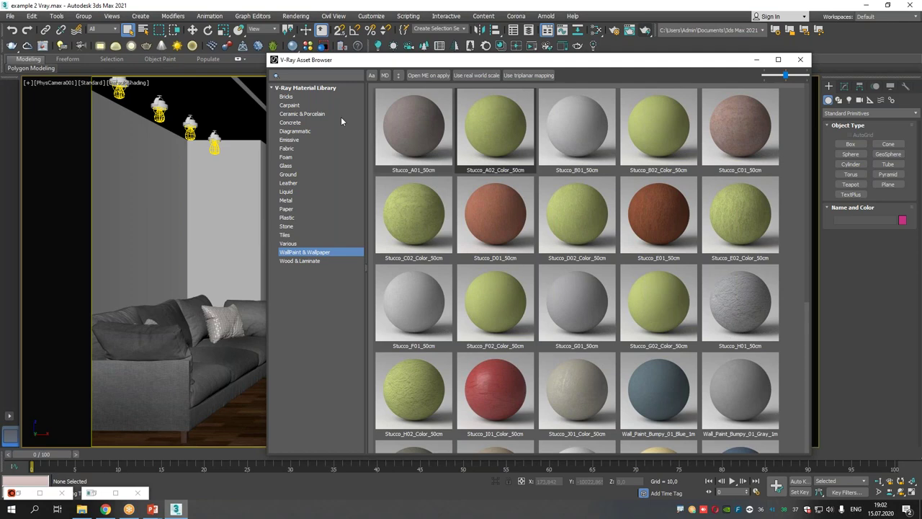
left_click(174, 159)
right_click(484, 120)
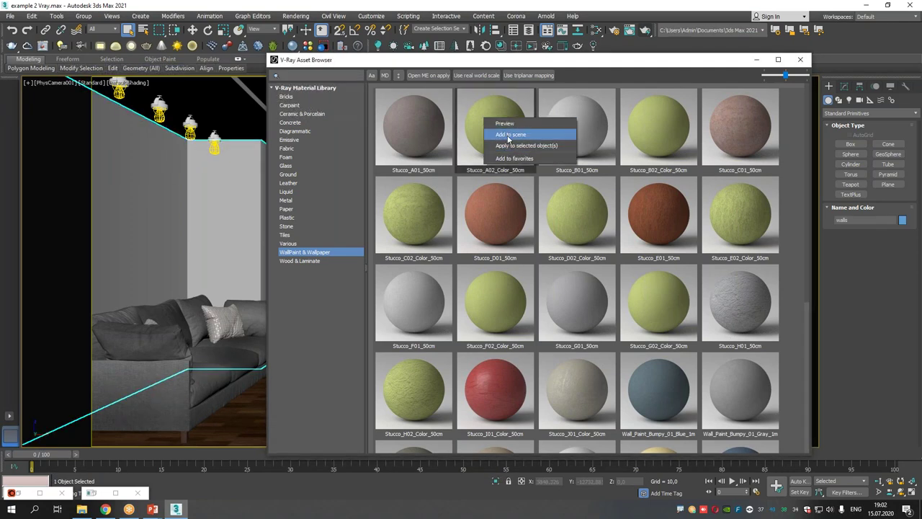
left_click(508, 135)
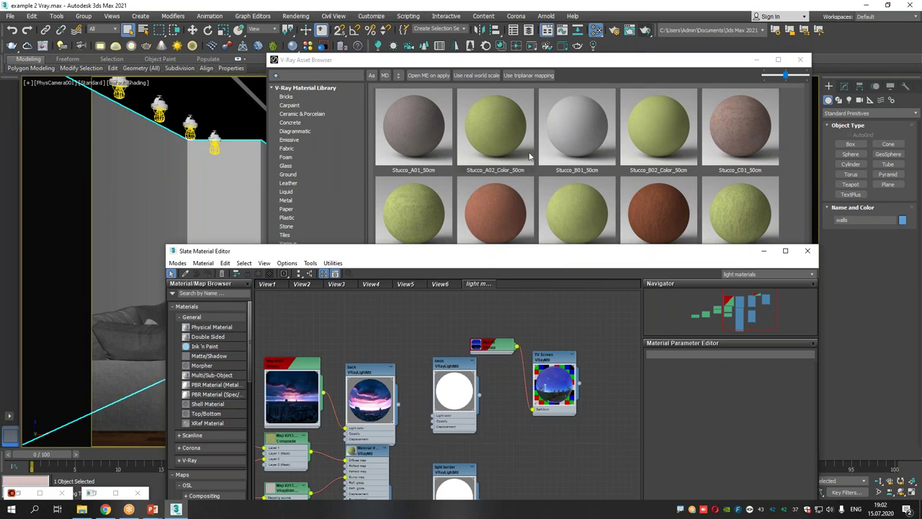
left_click(508, 126)
right_click(507, 127)
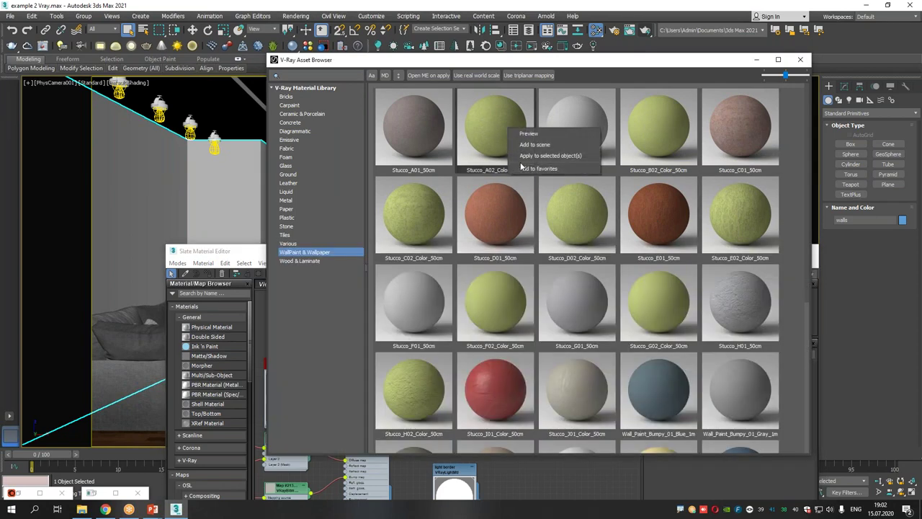
left_click(541, 158)
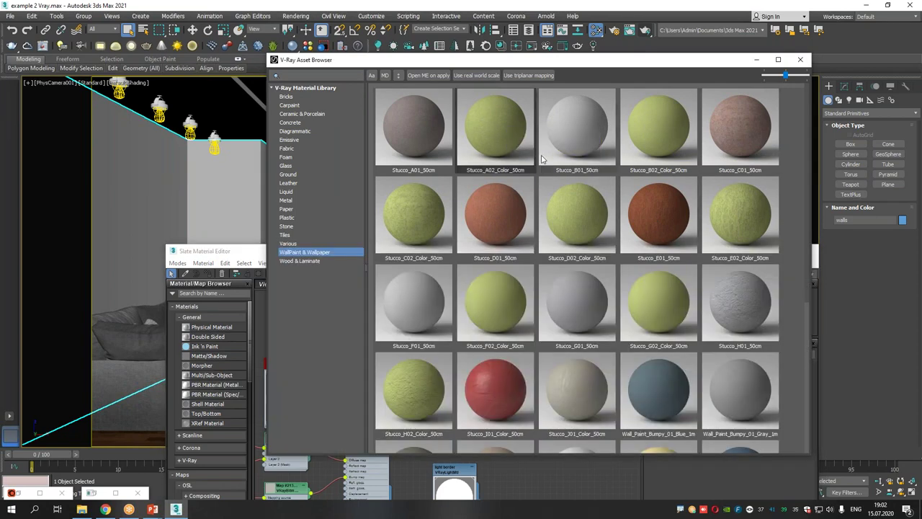
right_click(490, 143)
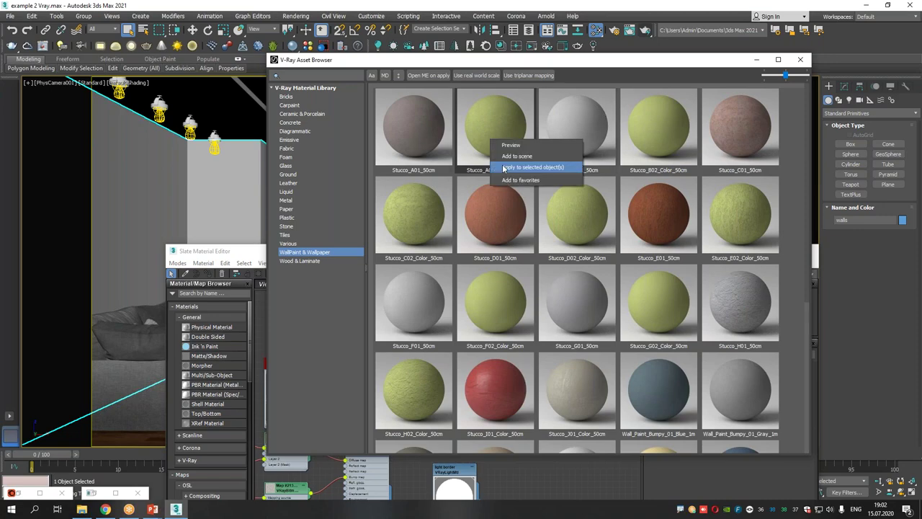
left_click(507, 173)
left_click(804, 59)
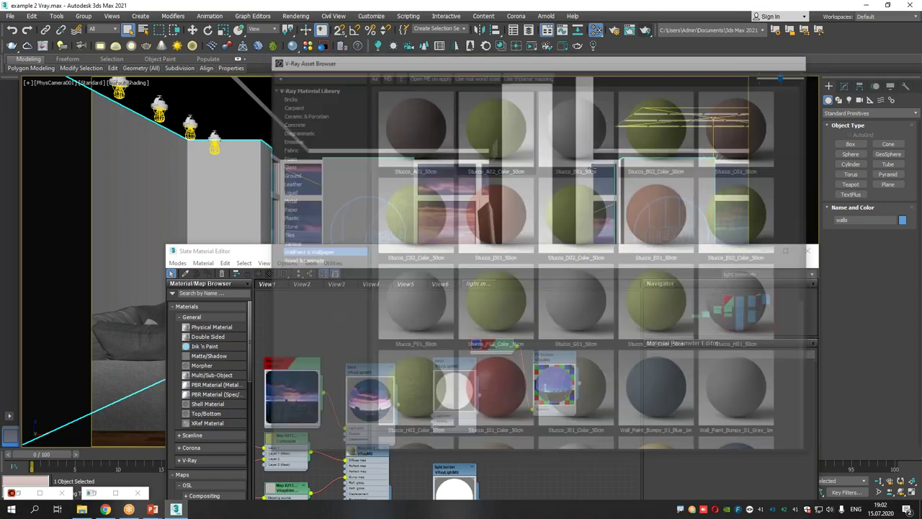
Create a new view, View8, in the Slate Material Editor and load the walls' material into it from the scene
right_click(575, 138)
left_click(583, 145)
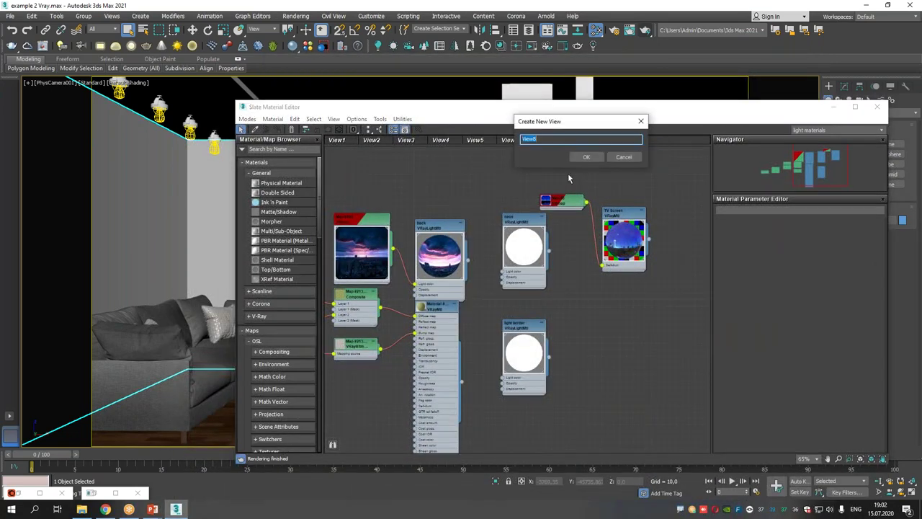
key("Return")
left_click(255, 129)
left_click(162, 153)
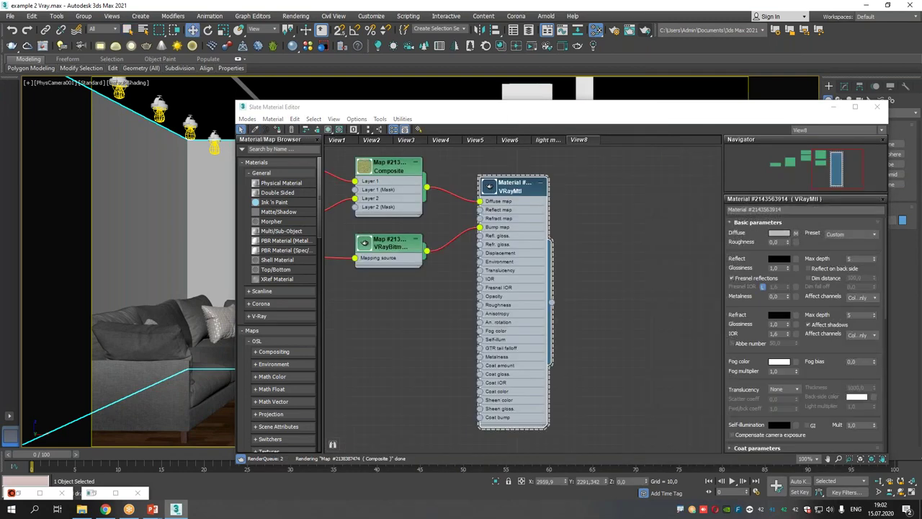
Set the wall material's VRayColor map to RGB 181, 174, 112 and show the material in the viewport with an enlarged node preview
middle_click_drag(427, 219, 607, 247)
middle_click_drag(502, 261, 435, 287)
scroll(582, 262, "down", 3)
scroll(580, 262, "up", 2)
left_click_drag(383, 231, 389, 195)
double_click(389, 196)
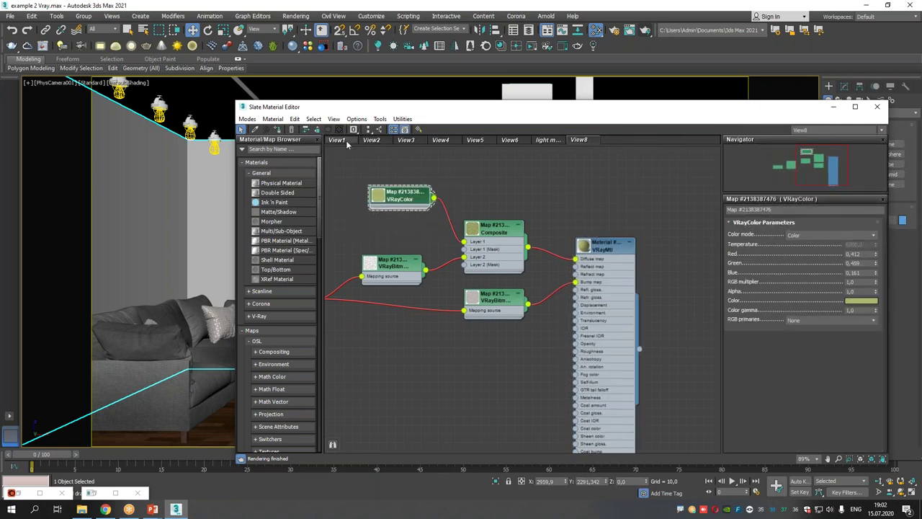
left_click(851, 303)
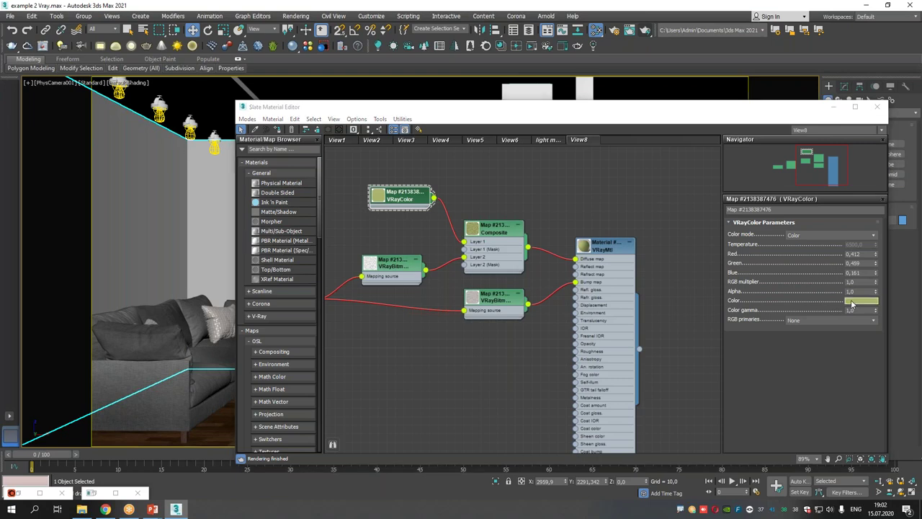
left_click_drag(342, 113, 315, 95)
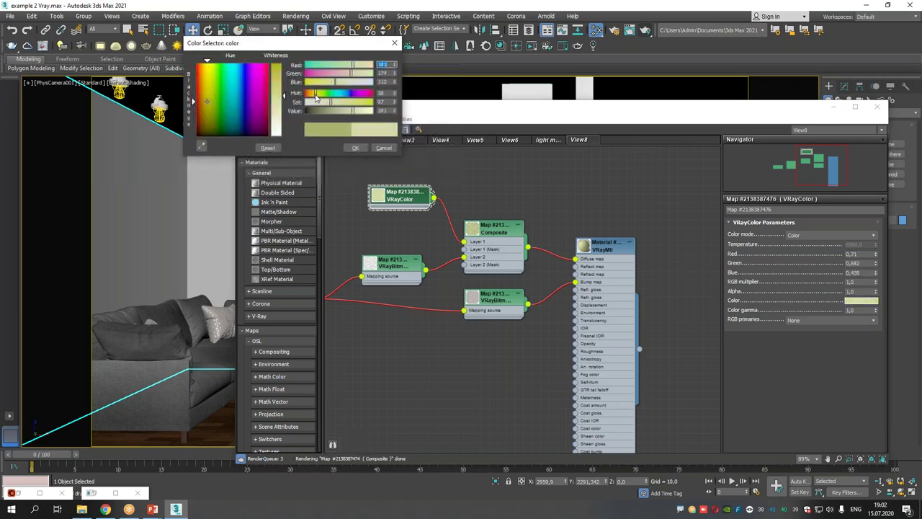
left_click(357, 148)
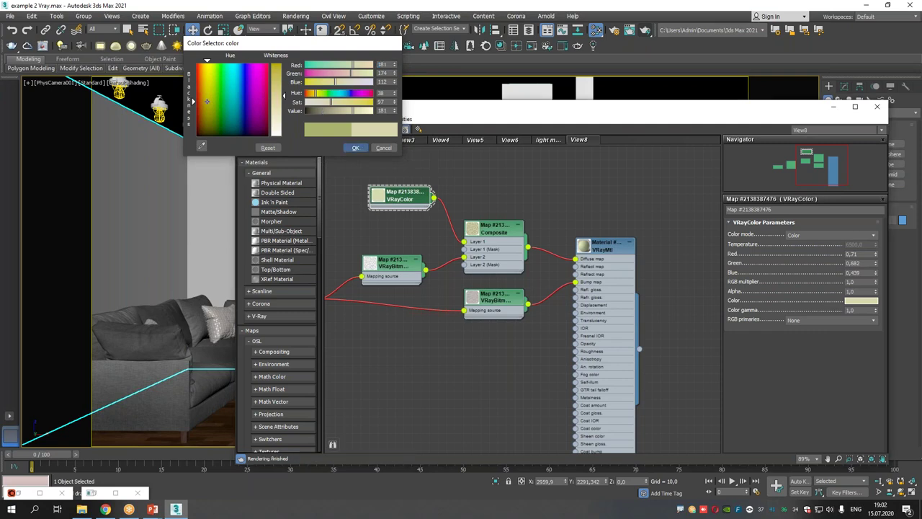
double_click(582, 249)
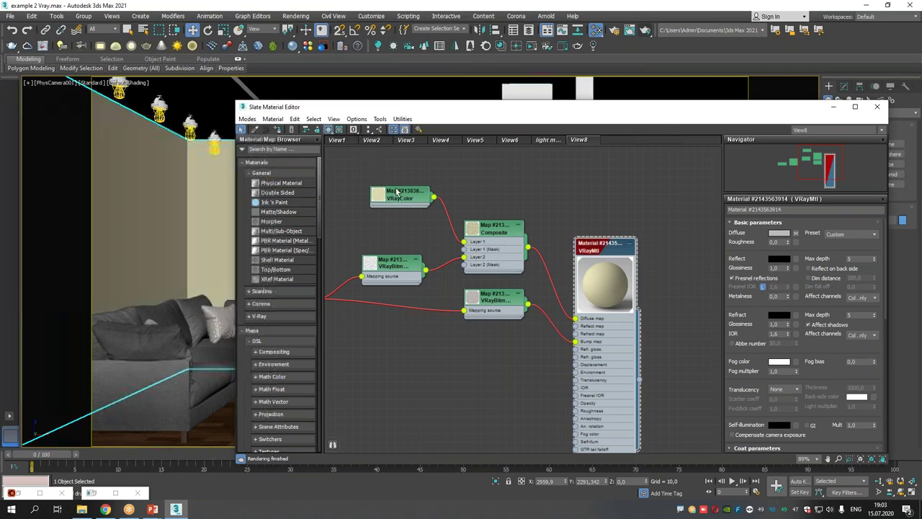
Recolour the wall material's VRayColor map to a pale greenish cream with red 0.91, green 0.953 and blue 0.784
left_click_drag(418, 109, 420, 218)
double_click(399, 308)
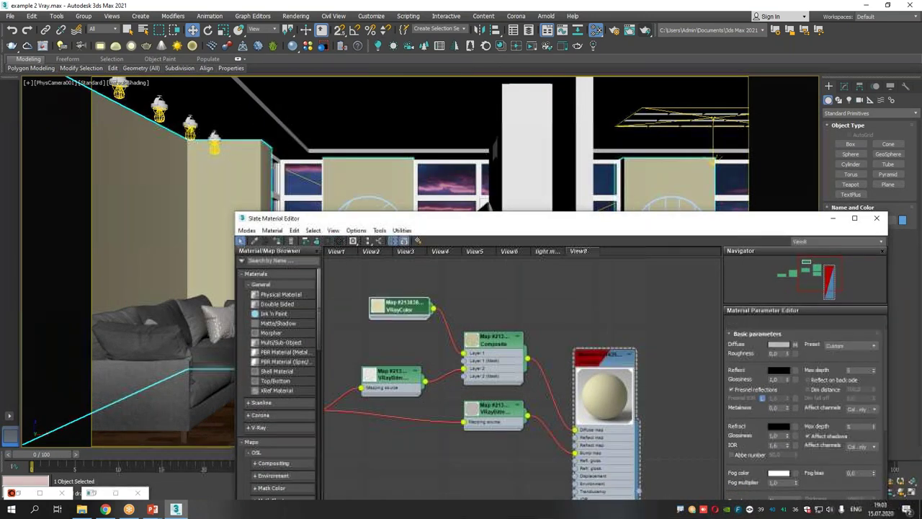
left_click(860, 412)
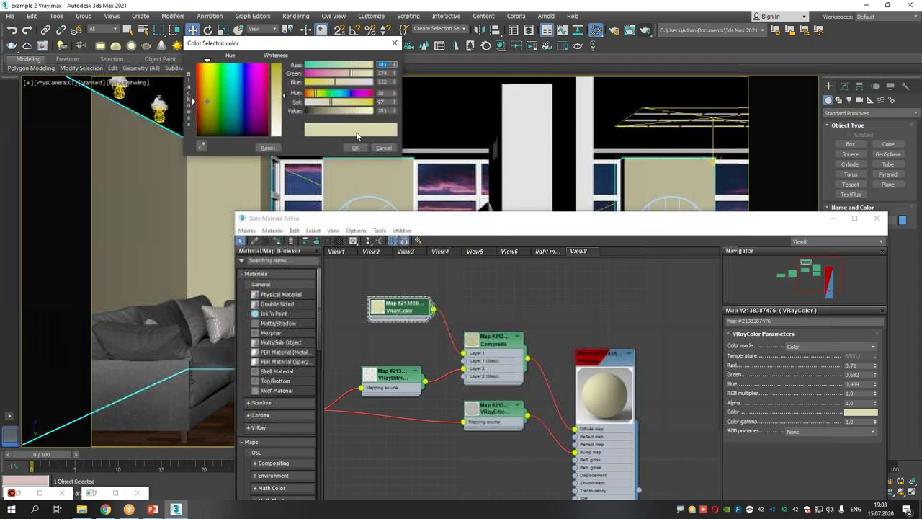
left_click_drag(353, 113, 320, 101)
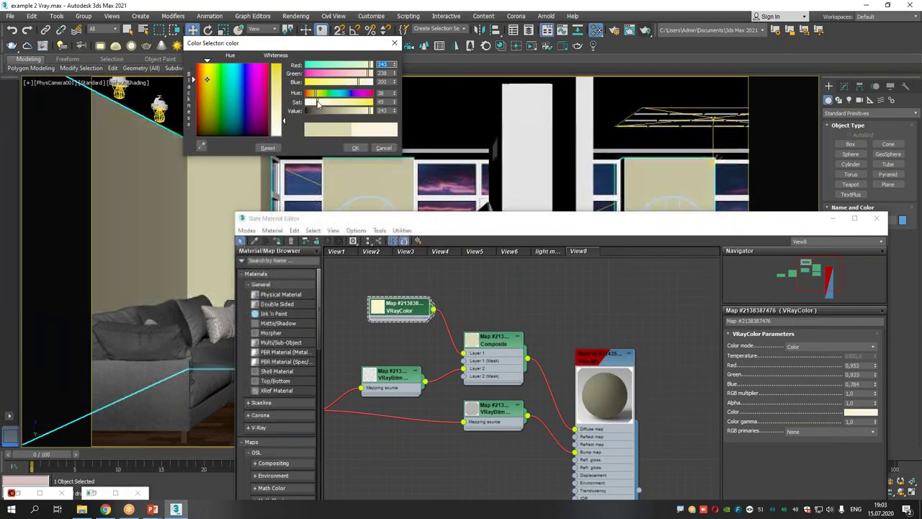
left_click(355, 148)
left_click_drag(580, 224, 488, 111)
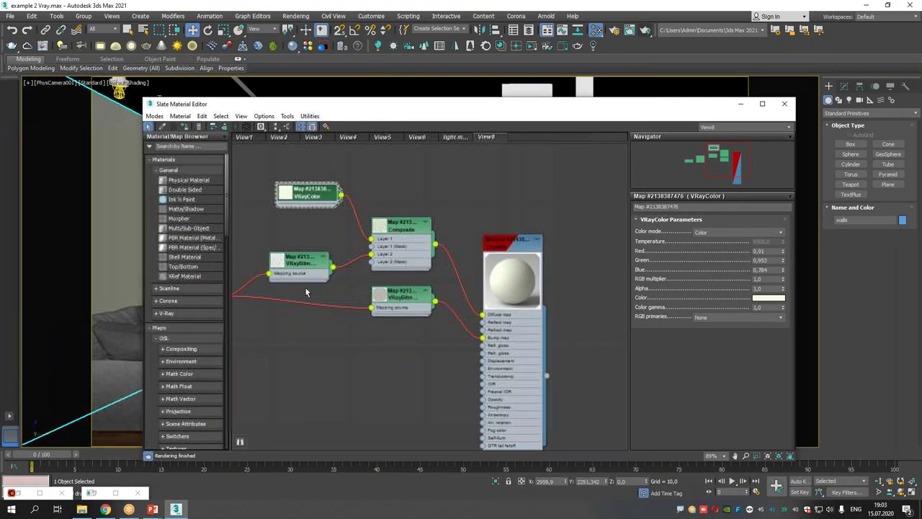
Examine the size setting of the wall material's VRayTriplanarTex map and close the material editor
middle_click_drag(321, 325, 501, 309)
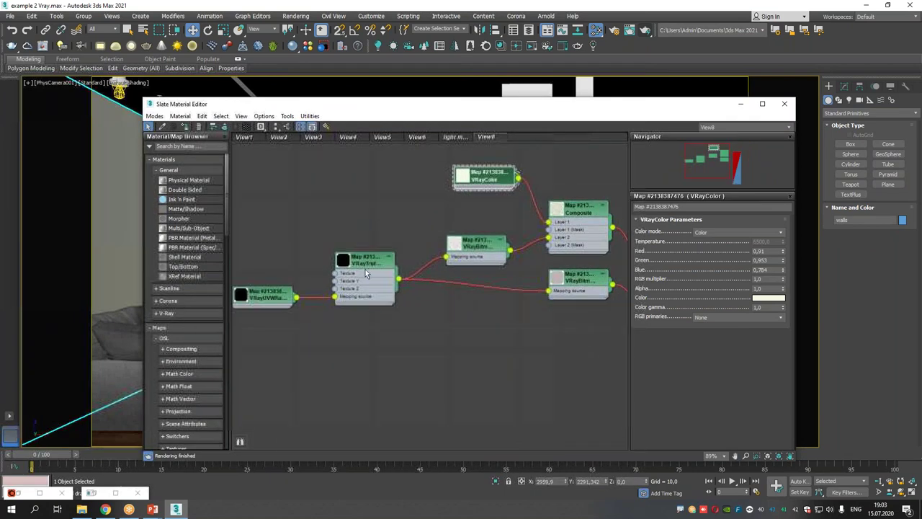
double_click(365, 270)
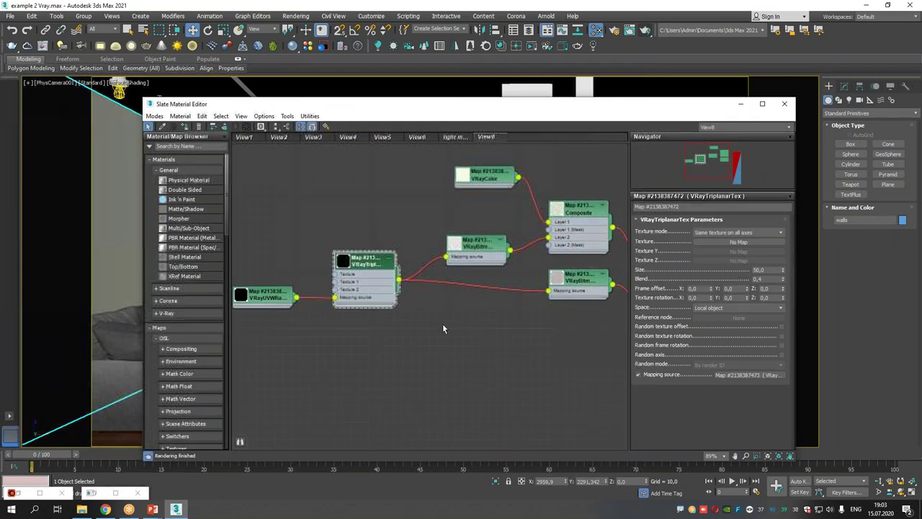
left_click(769, 269)
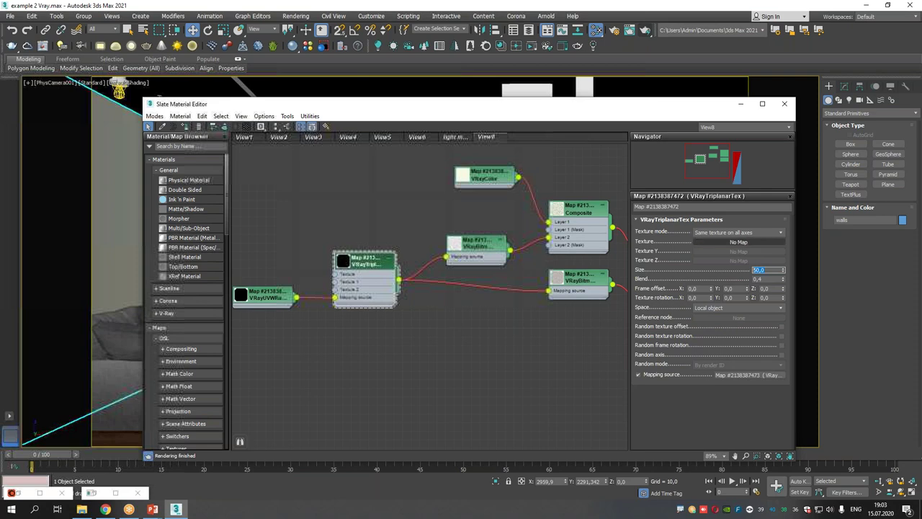
left_click(785, 105)
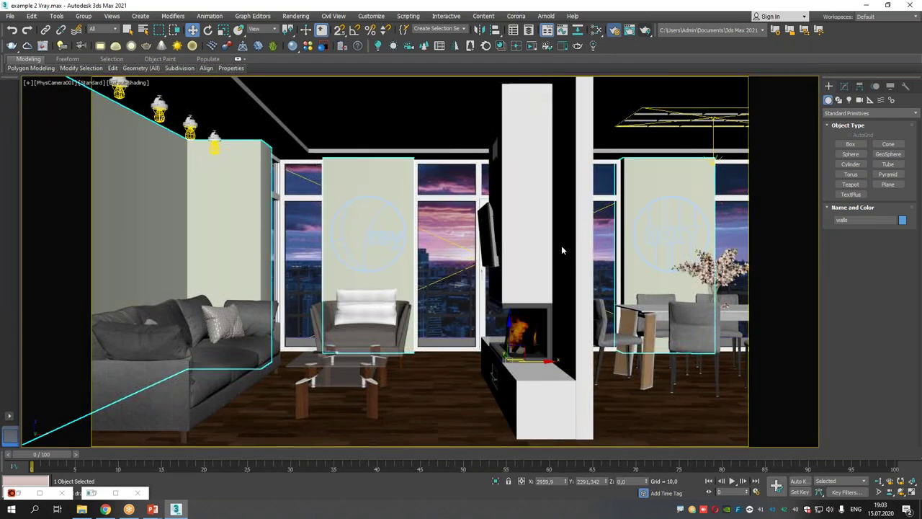
Add the VRayDenoiser and VRayLightMix render elements in the render setup and start rendering the camera view
key("F10")
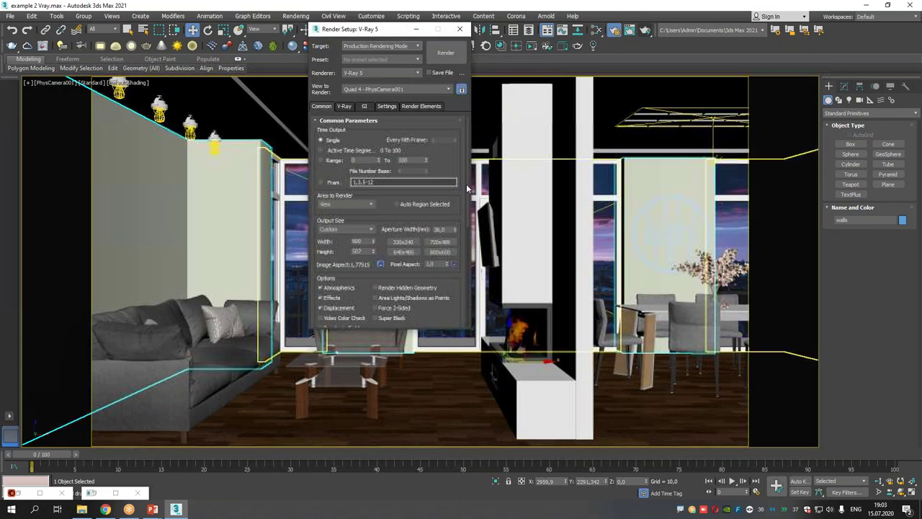
left_click(428, 108)
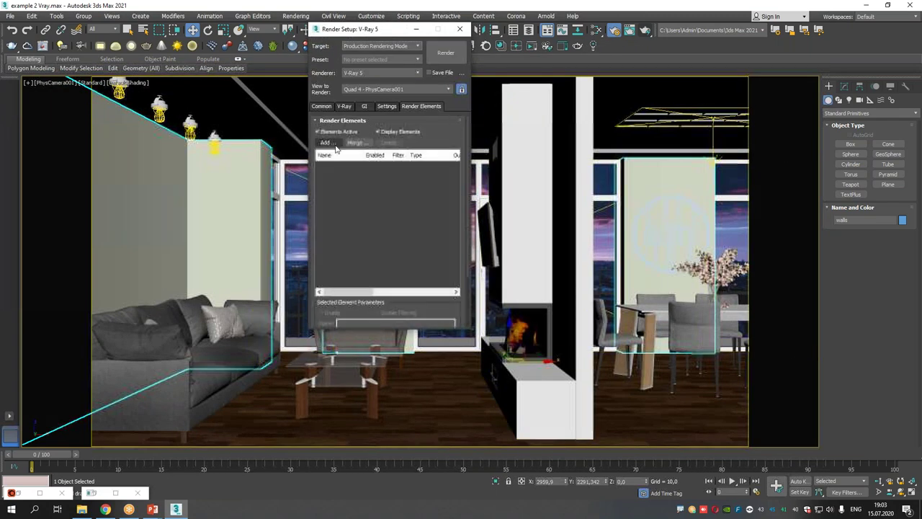
left_click(325, 143)
double_click(337, 148)
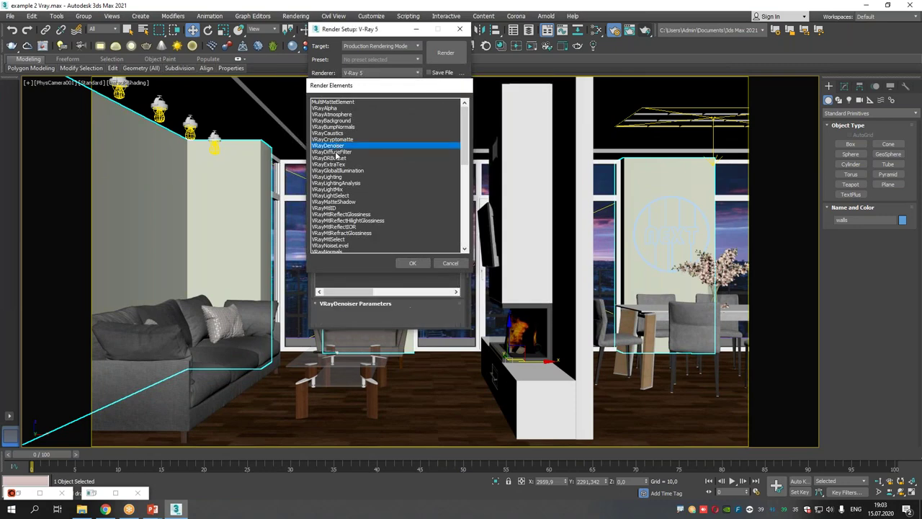
left_click(325, 142)
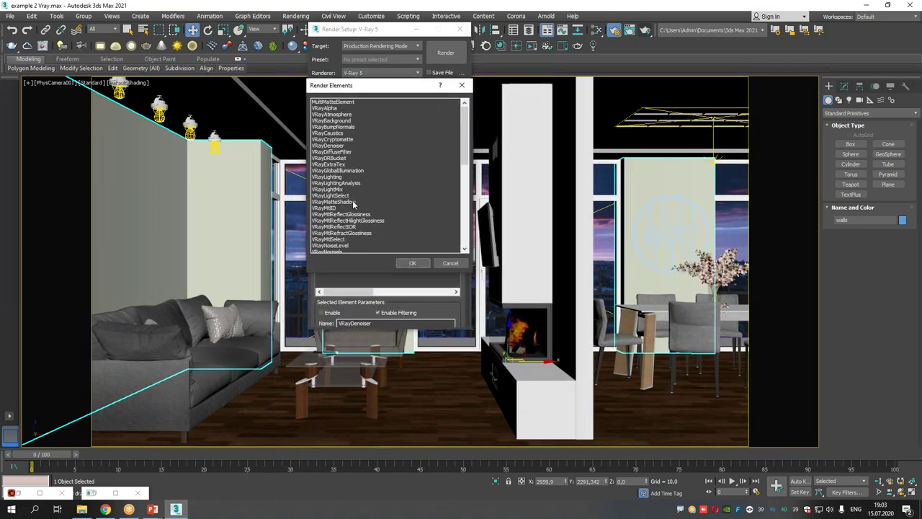
left_click(343, 190)
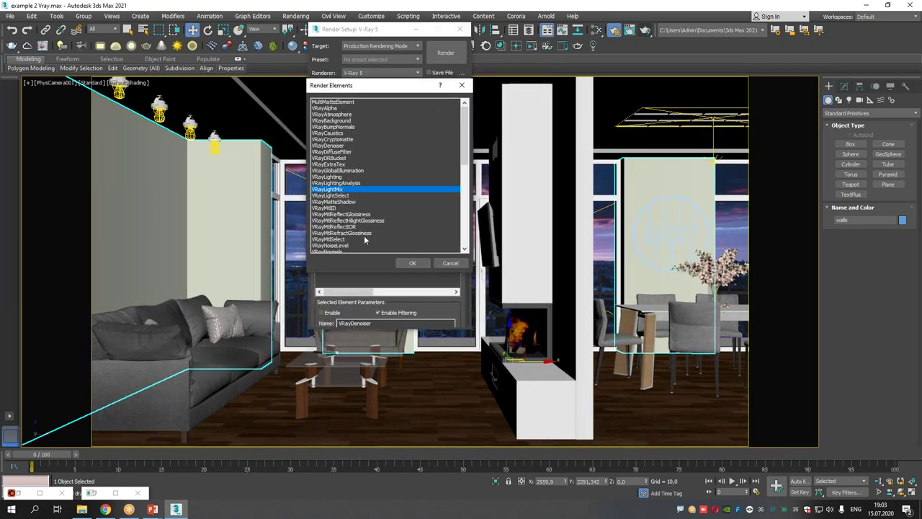
left_click(333, 196)
left_click(319, 190)
left_click(412, 263)
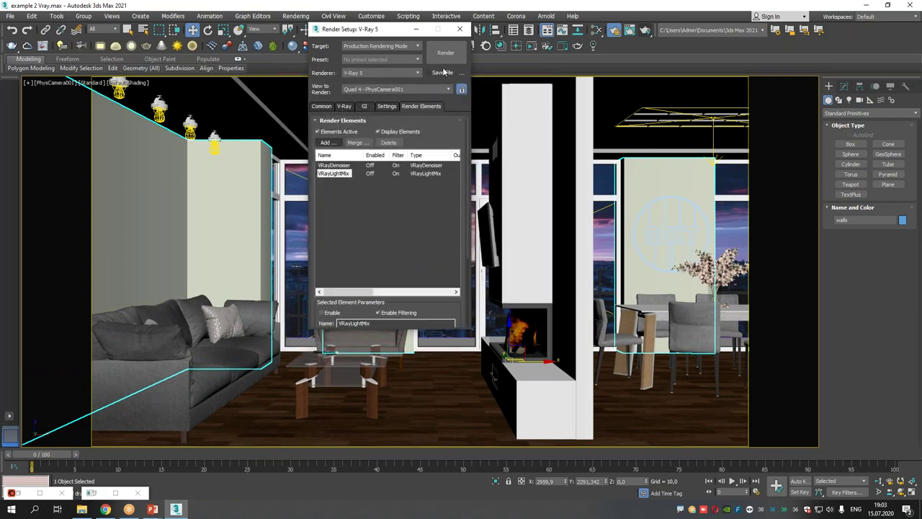
left_click(443, 54)
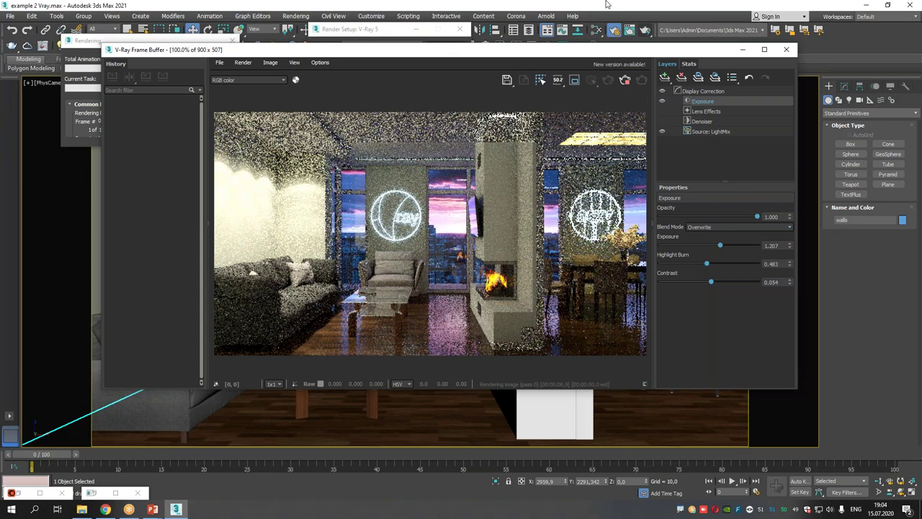
Isolate VRayLight001 in the LightMix layer, set its intensity to 3.000 and tint it pale blue #c7d6ff
left_click(712, 132)
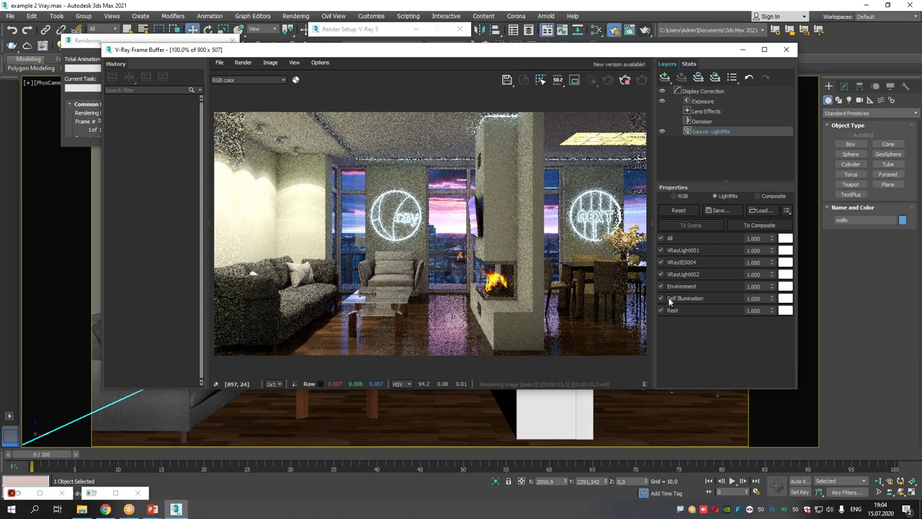
left_click(661, 238)
left_click(661, 250)
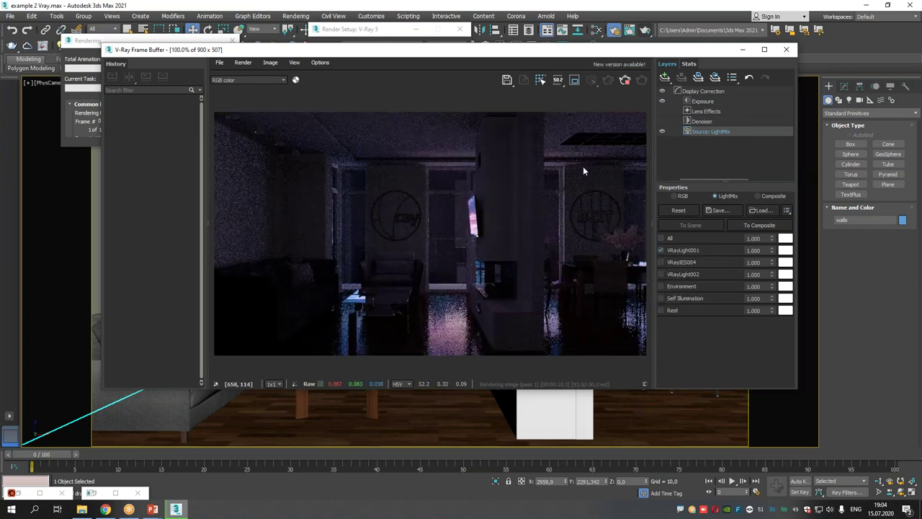
double_click(756, 249)
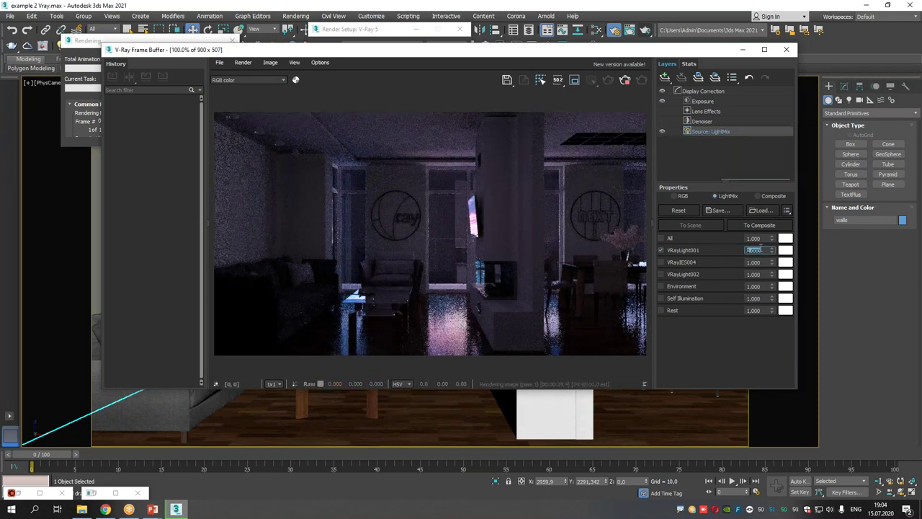
left_click(785, 250)
left_click(689, 315)
left_click_drag(689, 315, 697, 346)
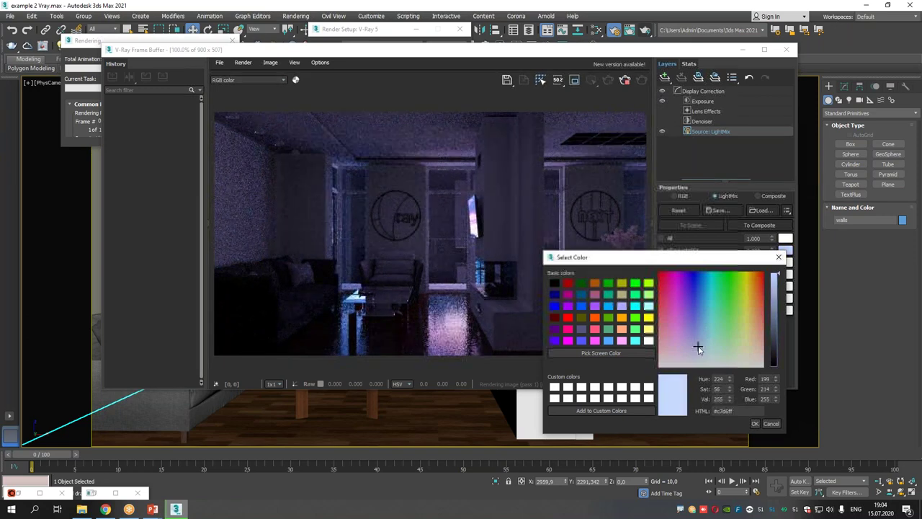
left_click(756, 424)
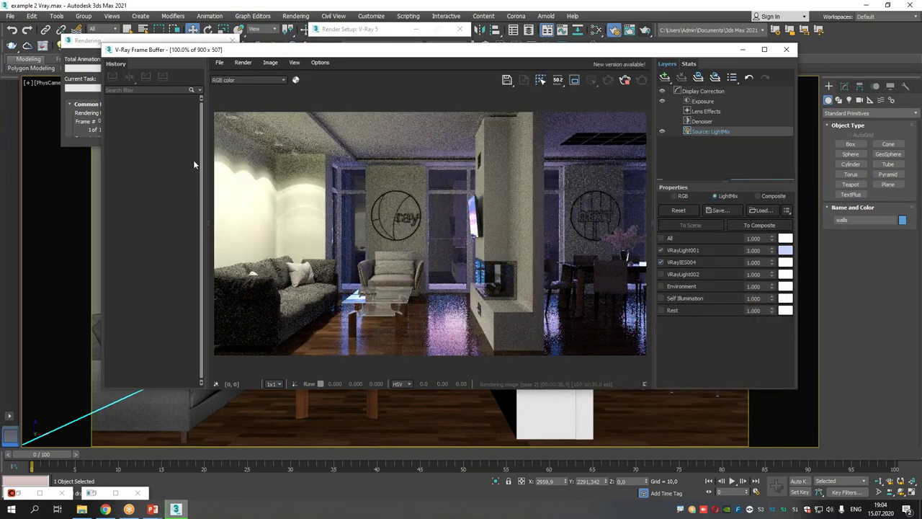
Enable VRayIES004 at intensity 0.505 and VRayLight002 at intensity 0.595 in the LightMix
left_click_drag(774, 281, 779, 312)
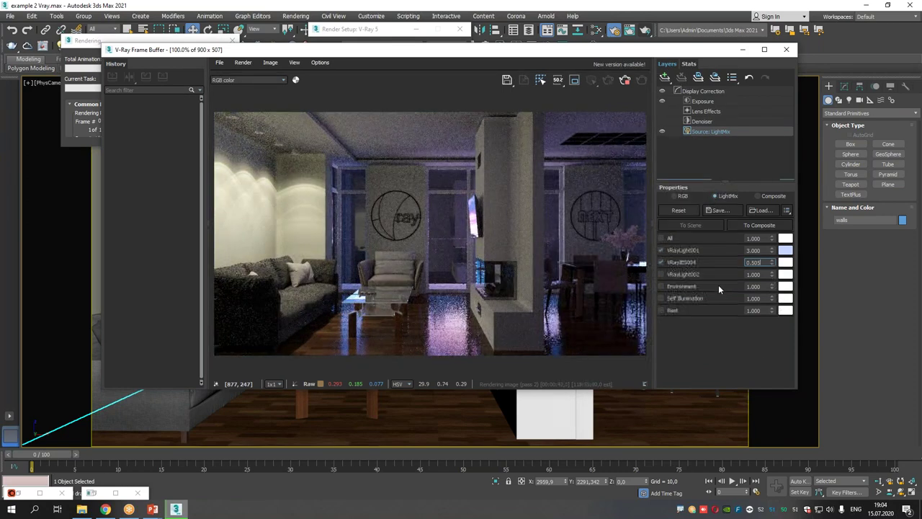
left_click(662, 274)
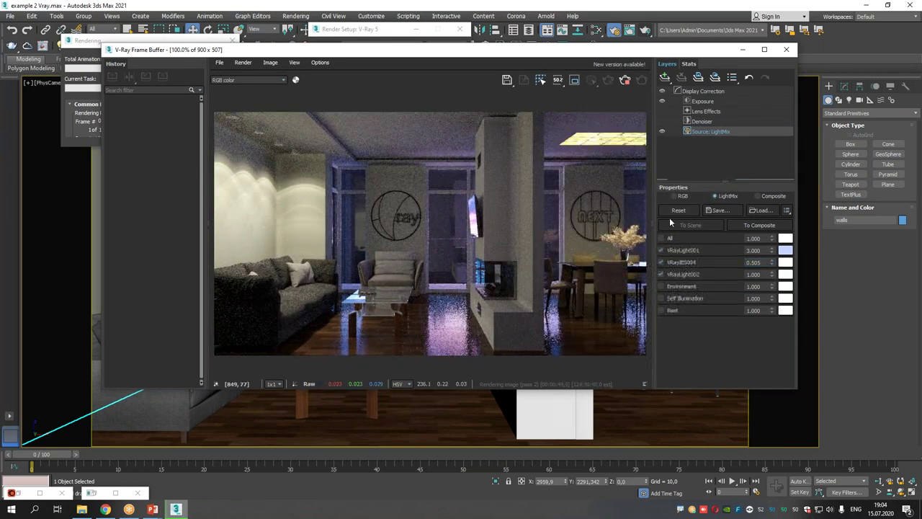
left_click_drag(772, 274, 777, 314)
Enable Environment, Self Illumination and All in the LightMix, leave Rest off, and set Self Illumination to 0.975
left_click(660, 286)
left_click(662, 298)
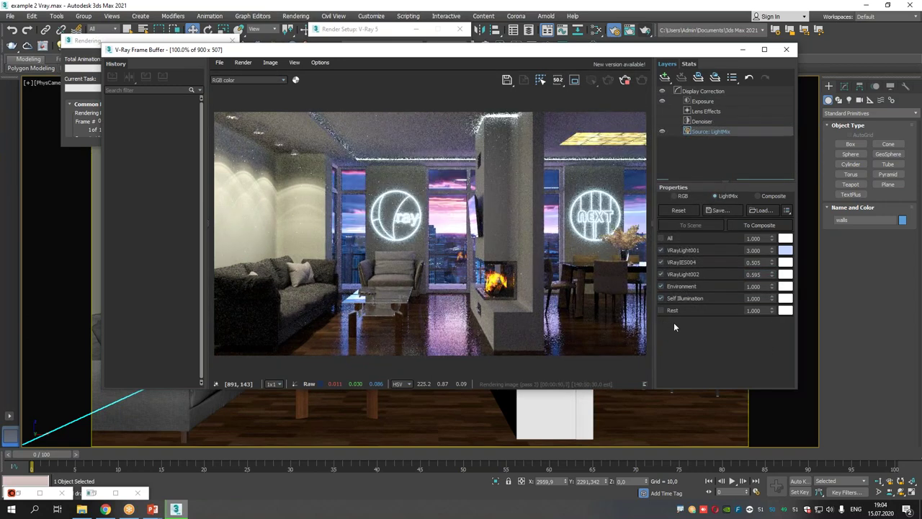
left_click_drag(772, 298, 787, 345)
left_click(661, 310)
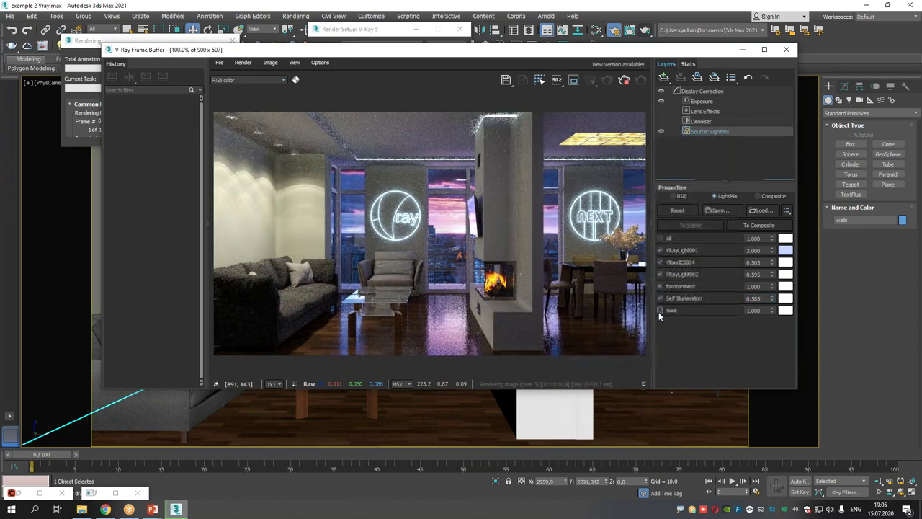
left_click(659, 238)
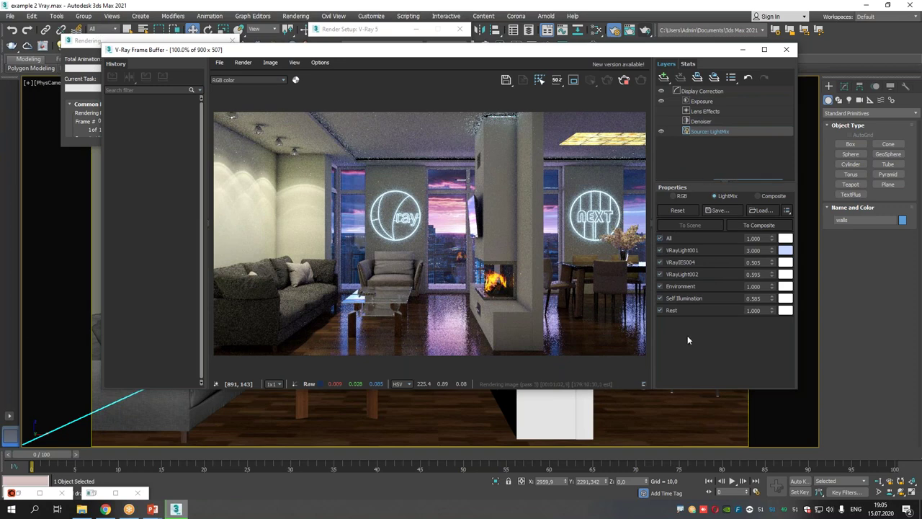
left_click(661, 310)
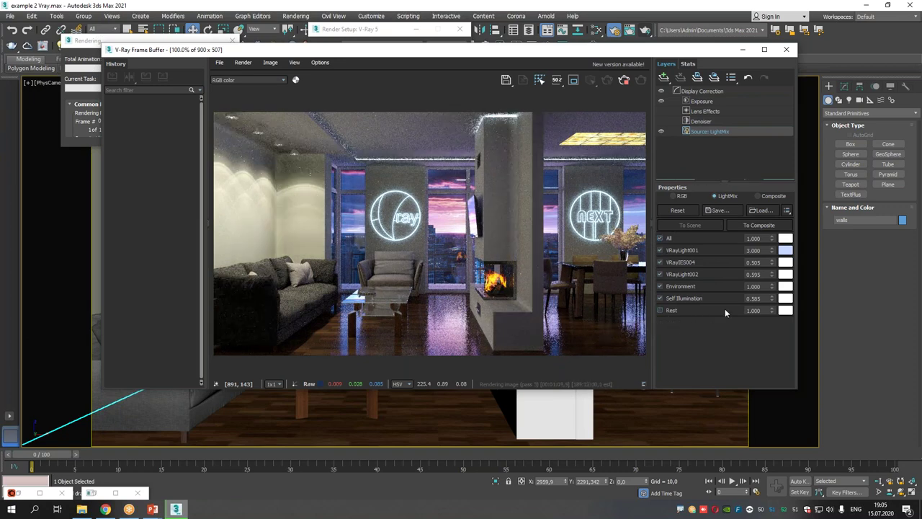
left_click_drag(772, 304, 768, 253)
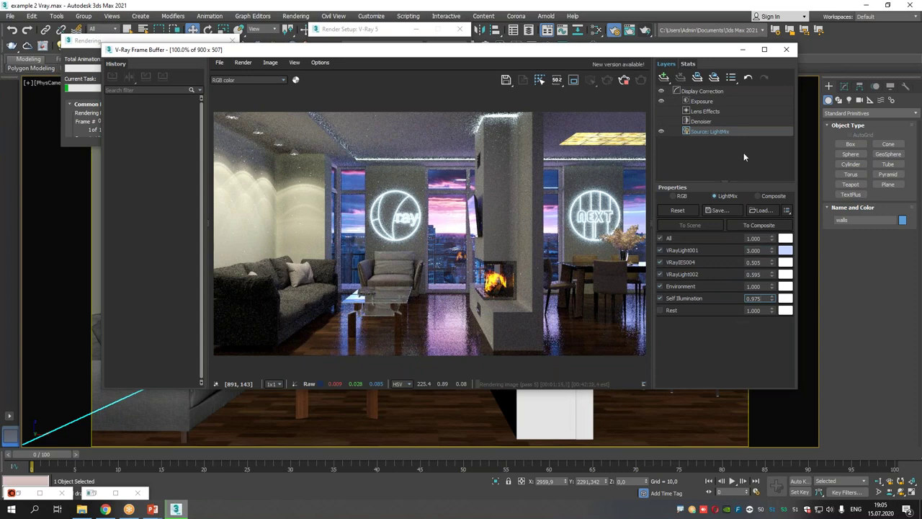
Look at the Denoiser layer's opacity and preset settings in the frame buffer
left_click(703, 121)
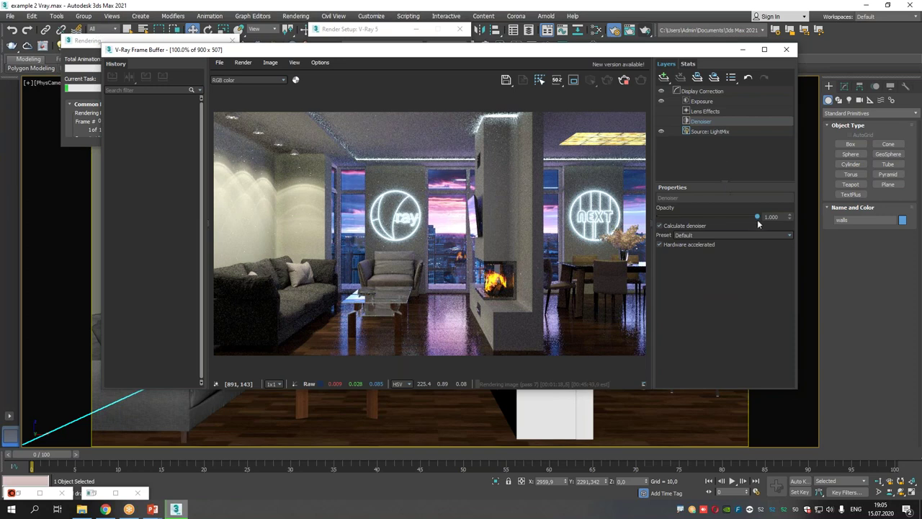
mouse_move(757, 220)
left_mouse_down()
mouse_move(664, 218)
mouse_move(760, 216)
left_mouse_up()
left_click_drag(669, 53, 682, 77)
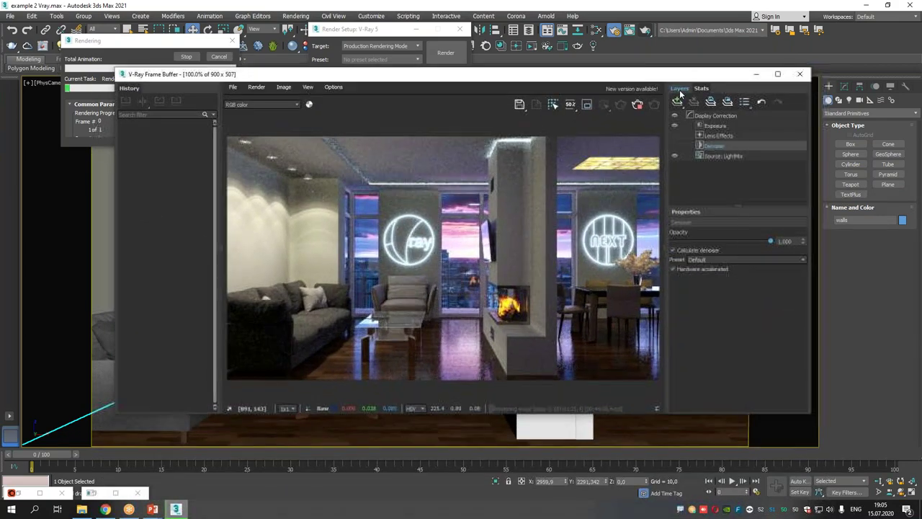
Enable the bloom/glare lens effect with size 62.755 and intensity 4.133, and stop the render
left_click(726, 136)
left_click(677, 250)
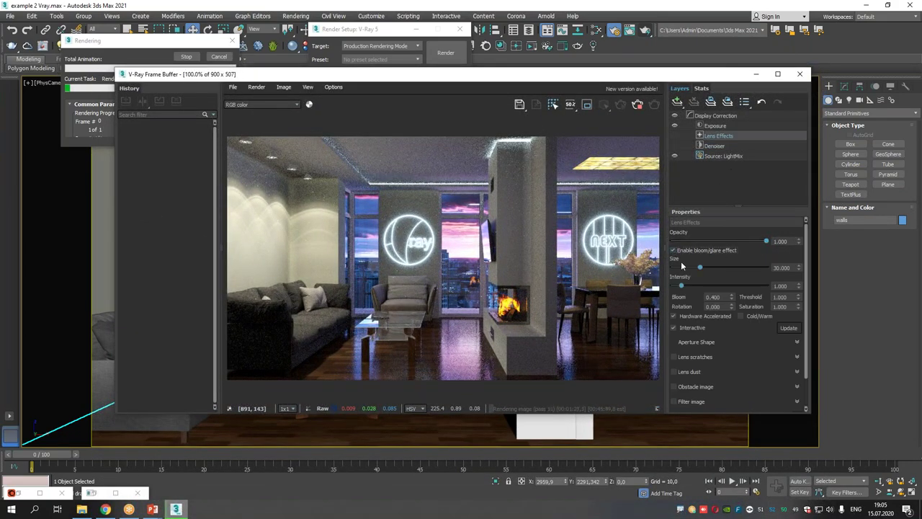
left_click_drag(700, 268, 732, 268)
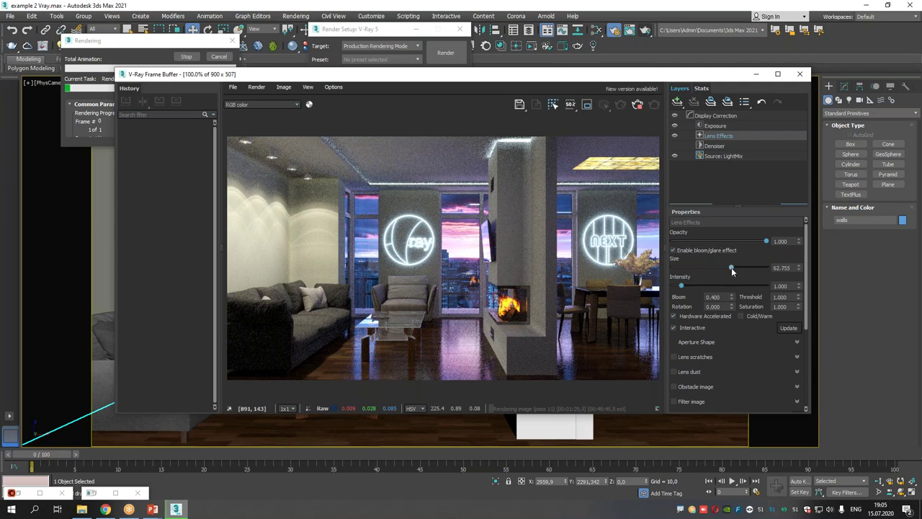
mouse_move(716, 288)
left_mouse_down()
mouse_move(749, 287)
mouse_move(712, 287)
left_mouse_up()
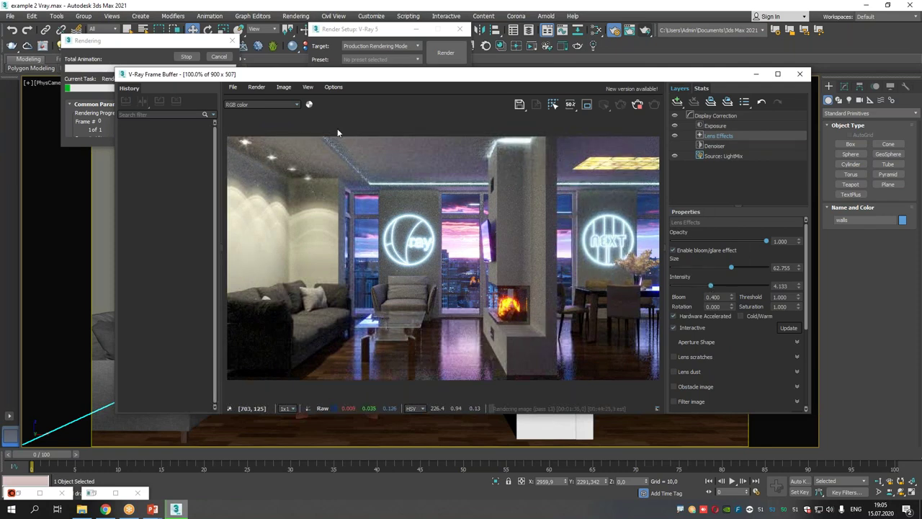
left_click(186, 56)
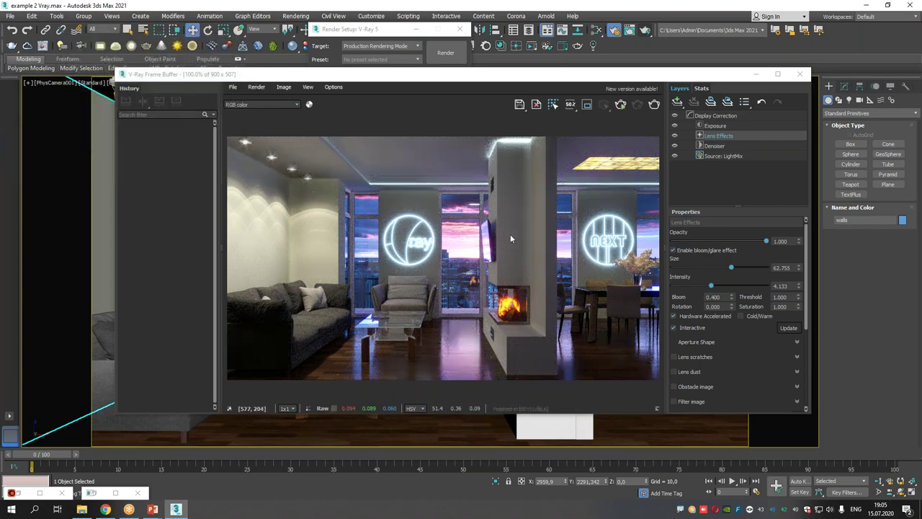
Adjust the Denoiser layer's opacity on the stopped render and reopen the LightMix layer's properties
left_click(716, 146)
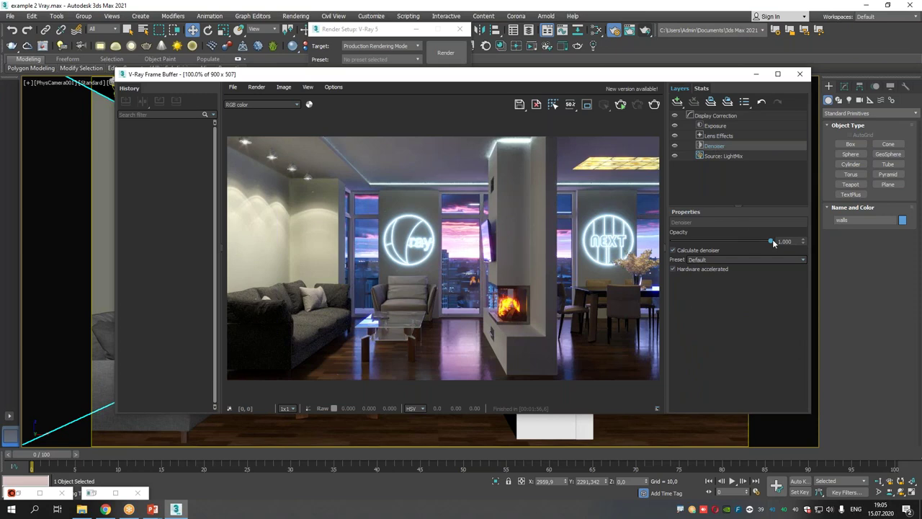
left_click_drag(770, 242, 737, 251)
left_click_drag(737, 241, 745, 241)
left_click(720, 158)
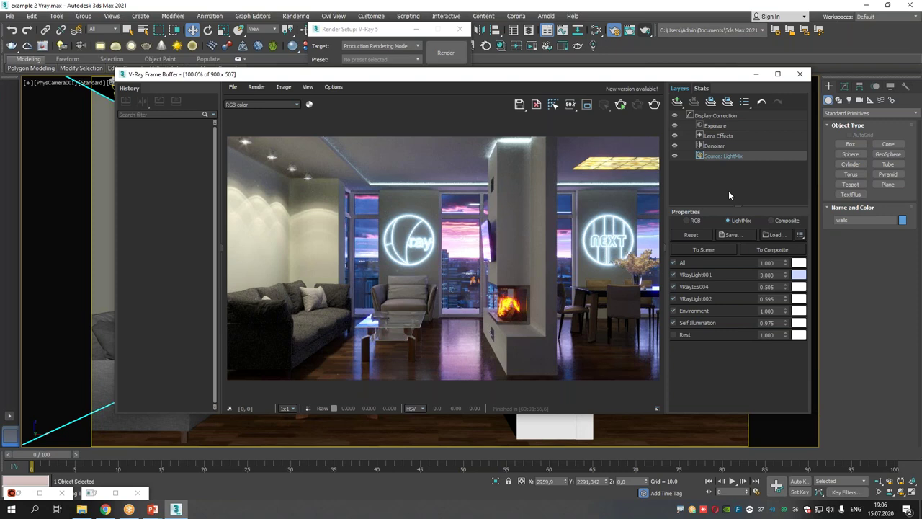
Set the frame buffer's Exposure layer to exposure 1.634, highlight burn 0.278 and contrast 0.024
left_click(729, 135)
left_click(730, 125)
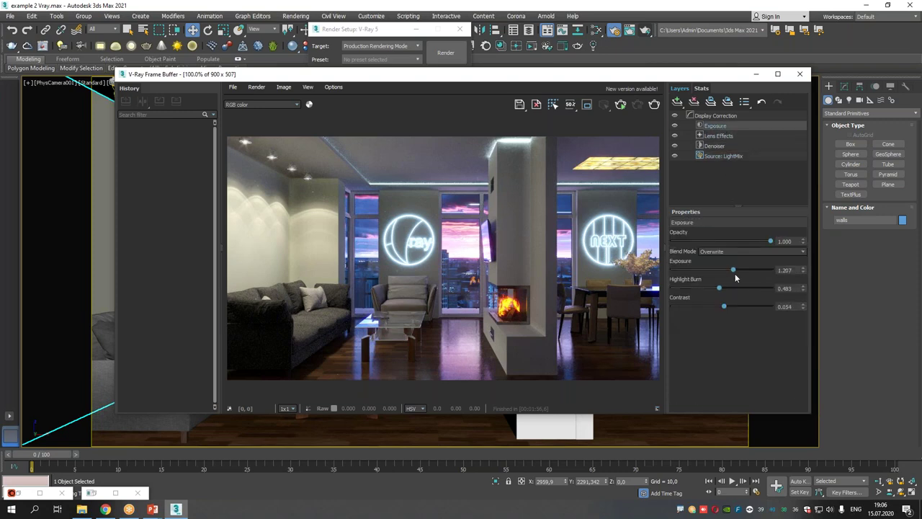
mouse_move(735, 270)
left_mouse_down()
mouse_move(718, 290)
mouse_move(696, 290)
mouse_move(738, 309)
mouse_move(724, 311)
left_mouse_up()
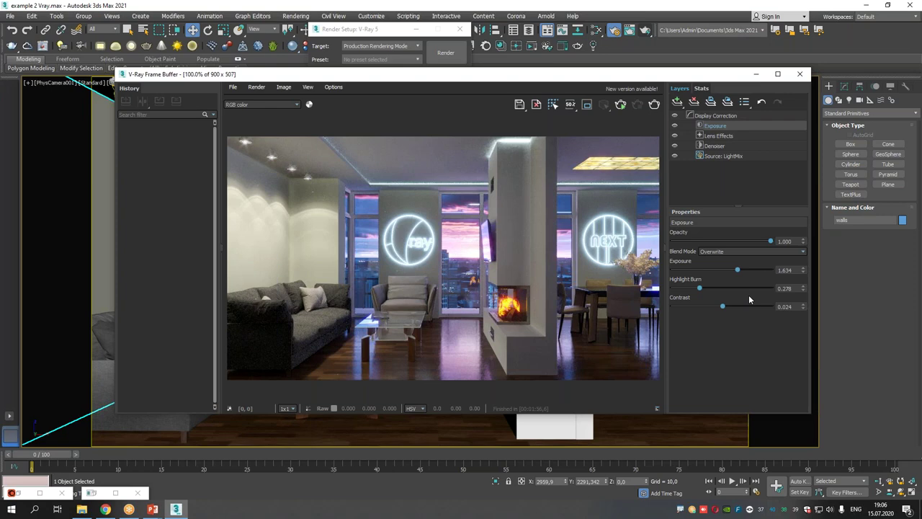
Expand the collapsed Render Setup window and reposition it over the middle of the rendered image
left_click(389, 28)
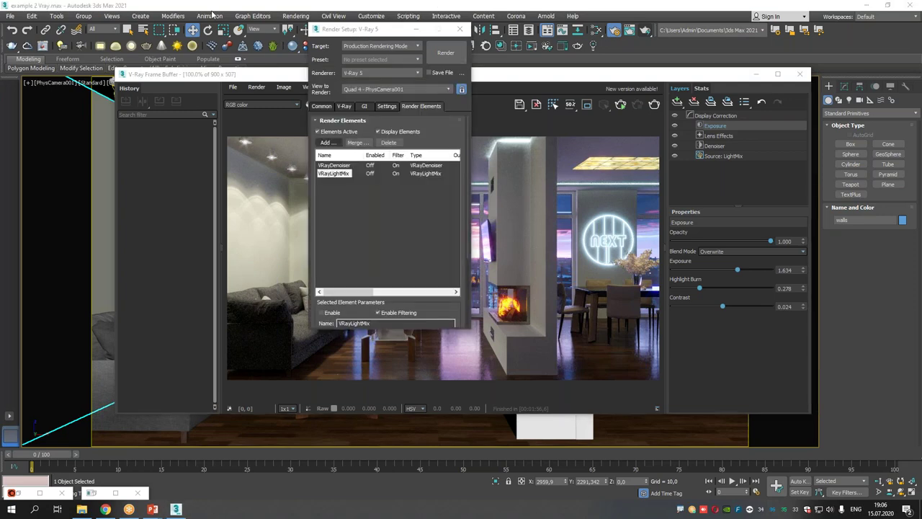
left_click_drag(360, 32, 413, 26)
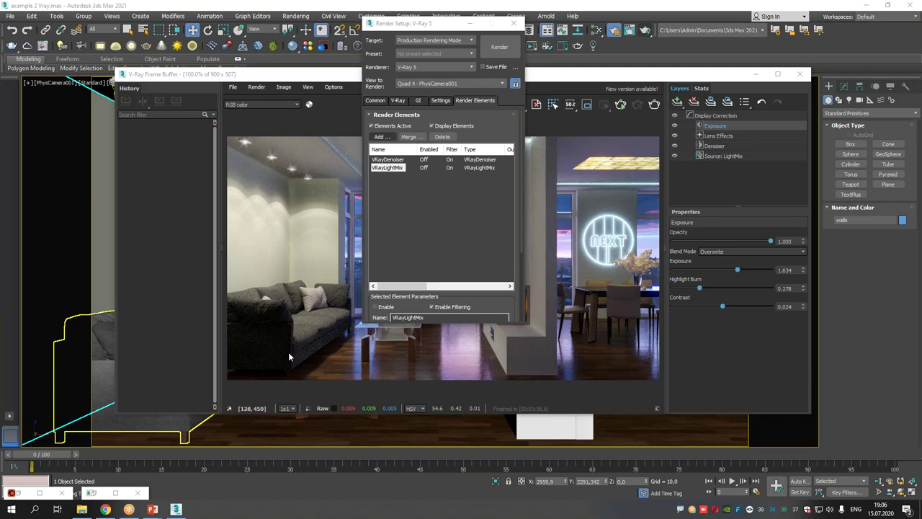
Raise the Windows speaker volume to 83
left_click(831, 510)
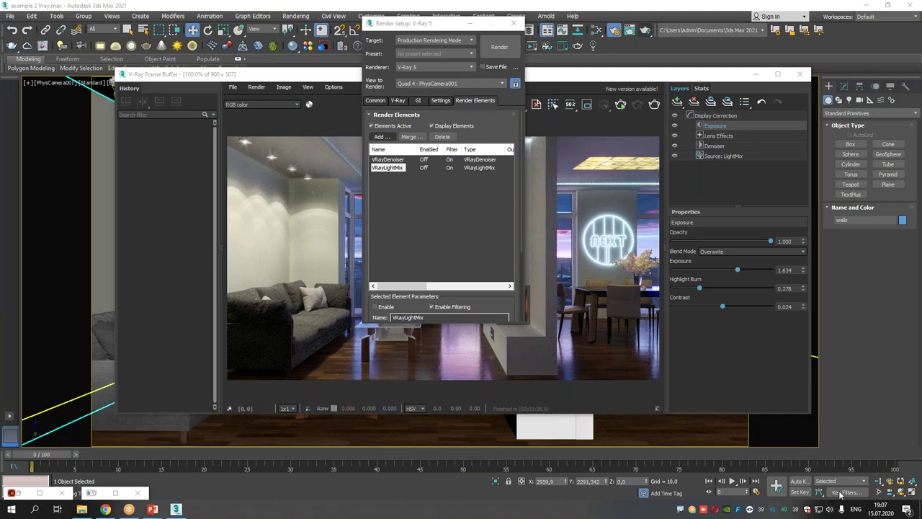
left_click_drag(853, 489, 858, 488)
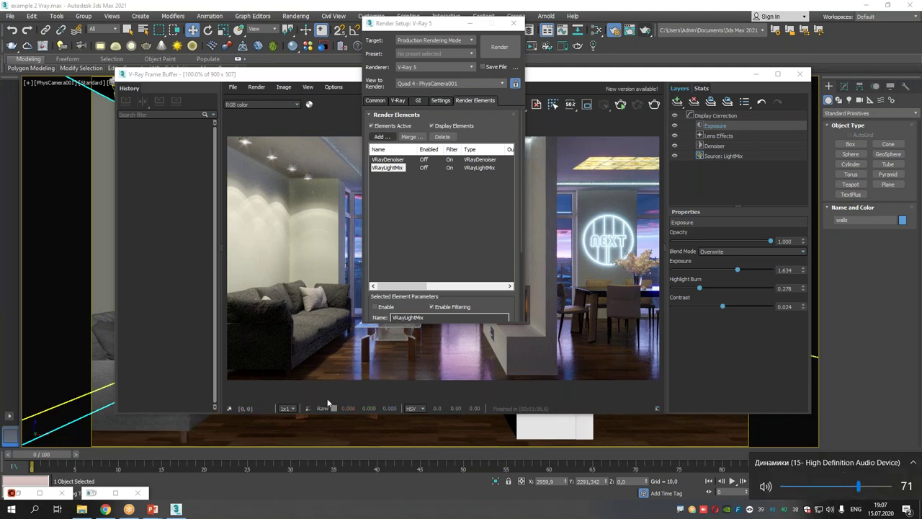
key("XF86AudioRaiseVolume")
key("XF86AudioRaiseVolume")
key("XF86AudioRaiseVolume")
key("XF86AudioRaiseVolume")
key("XF86AudioRaiseVolume")
key("XF86AudioRaiseVolume")
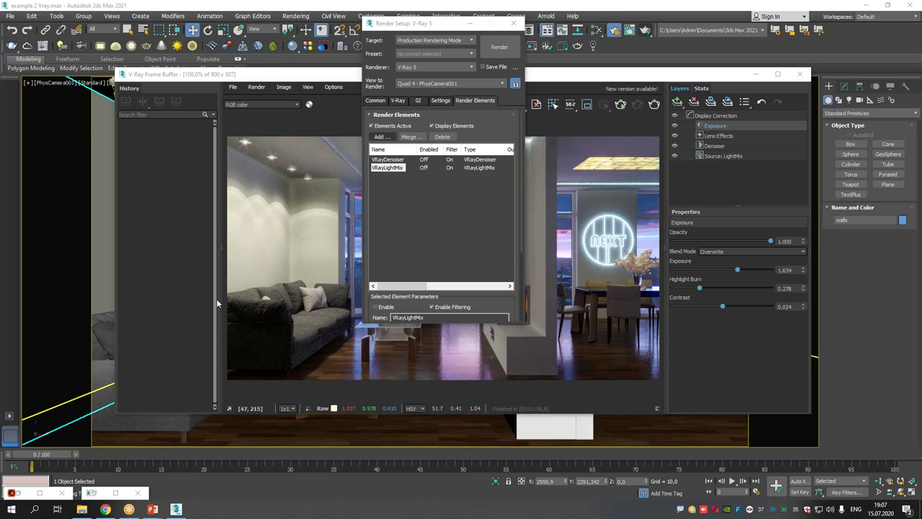
Lower the Windows speaker volume to 46 and switch the keyboard input language to Russian
left_click(830, 506)
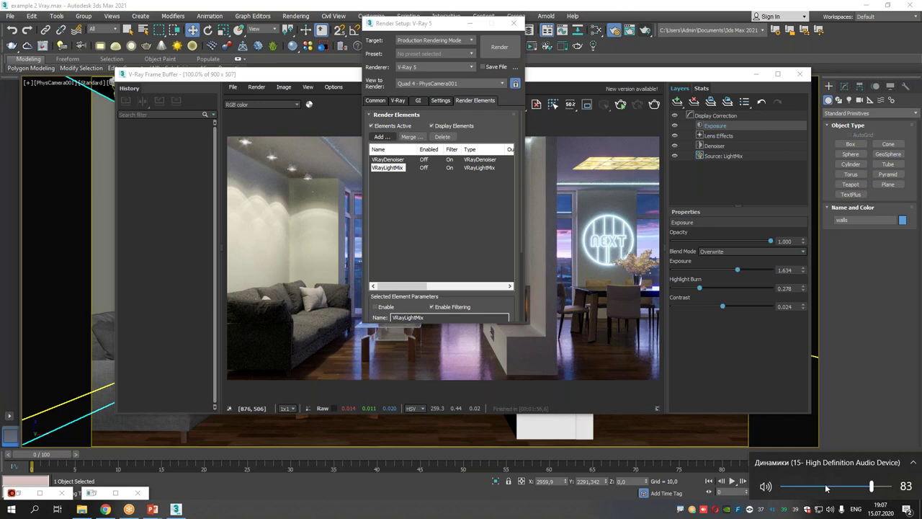
left_click_drag(808, 488, 846, 488)
left_click_drag(846, 488, 805, 490)
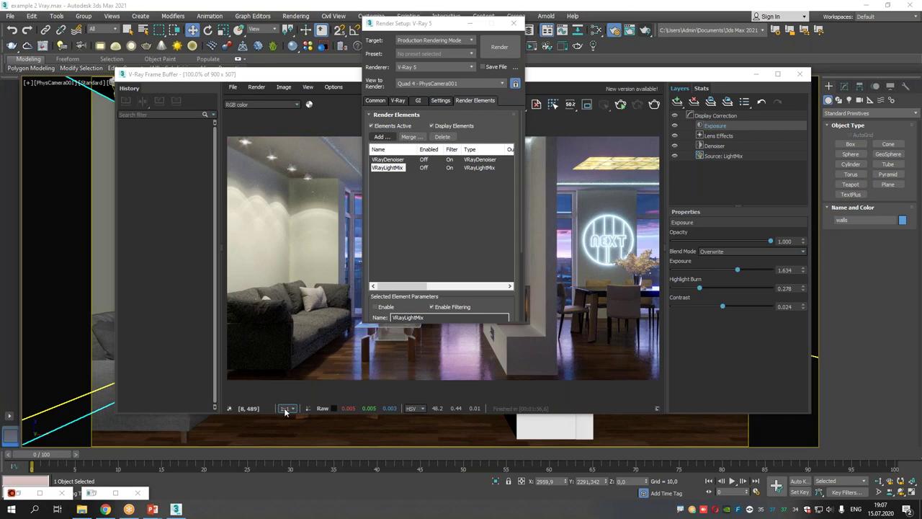
key("alt+shift")
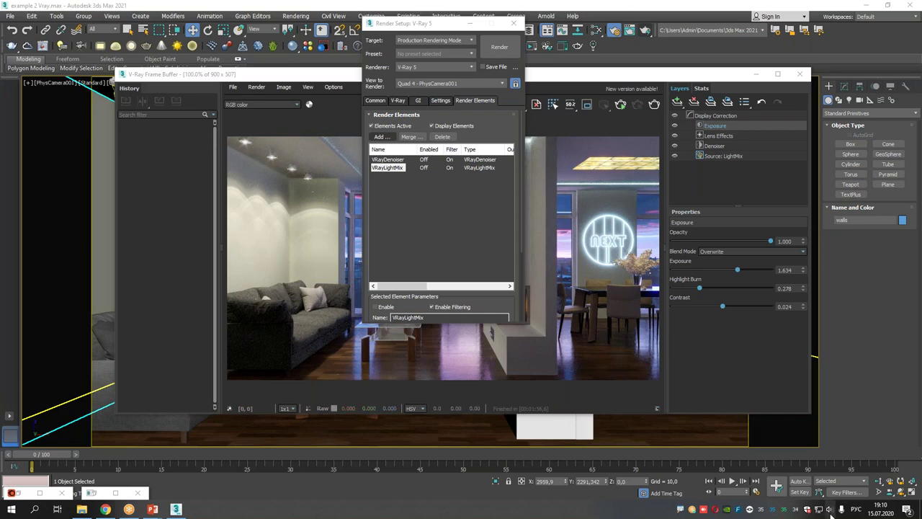
left_click(830, 509)
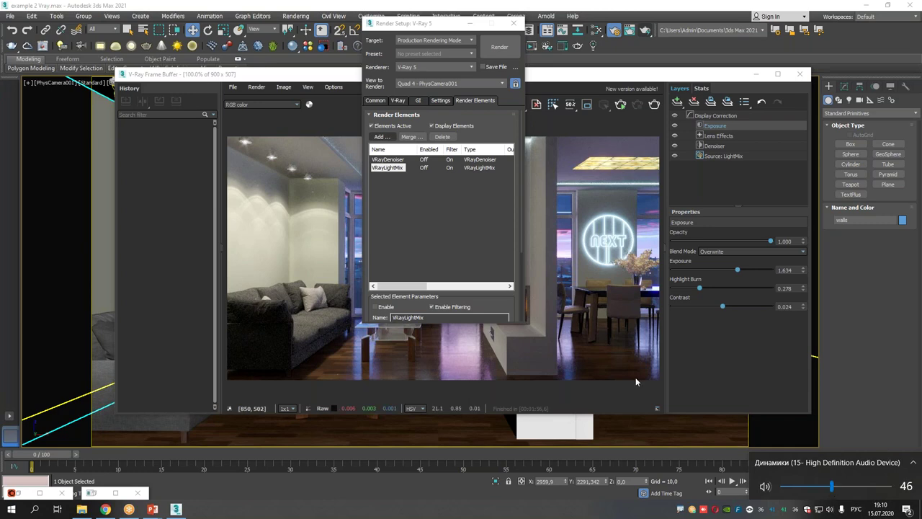